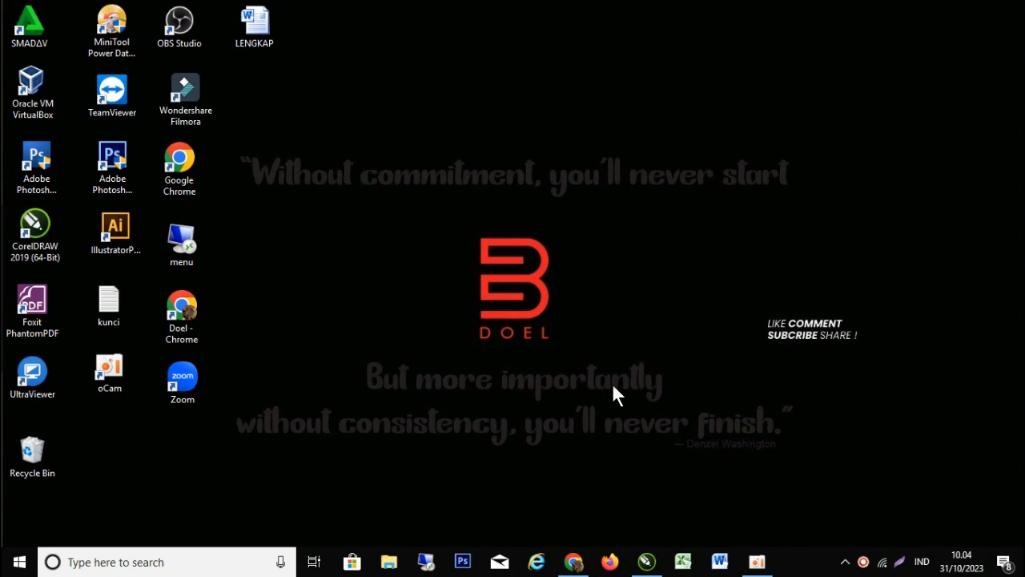
Open the YouTube channel in the browser and look through its uploaded videos.
click(574, 561)
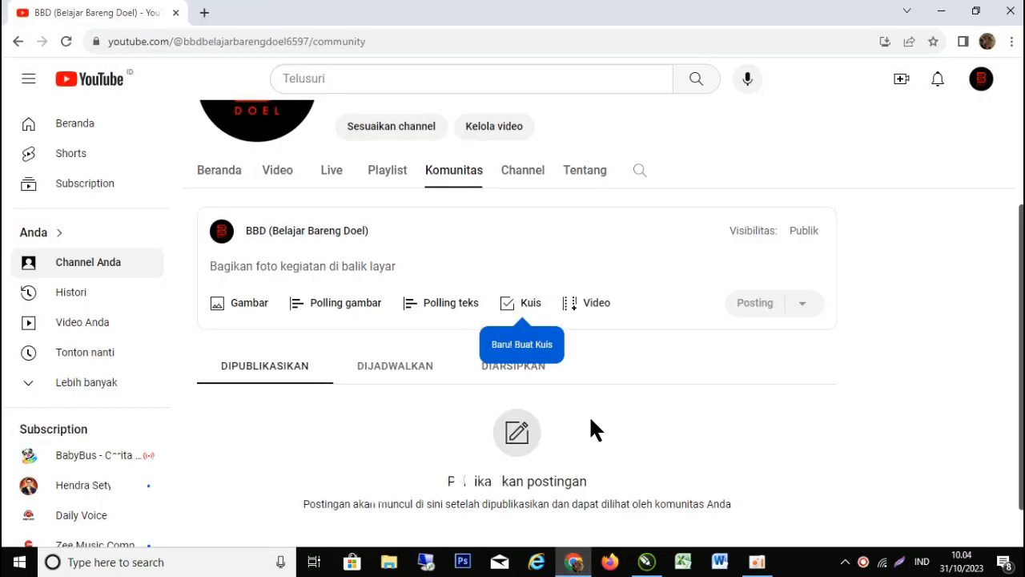
scroll(660, 254, up, 3)
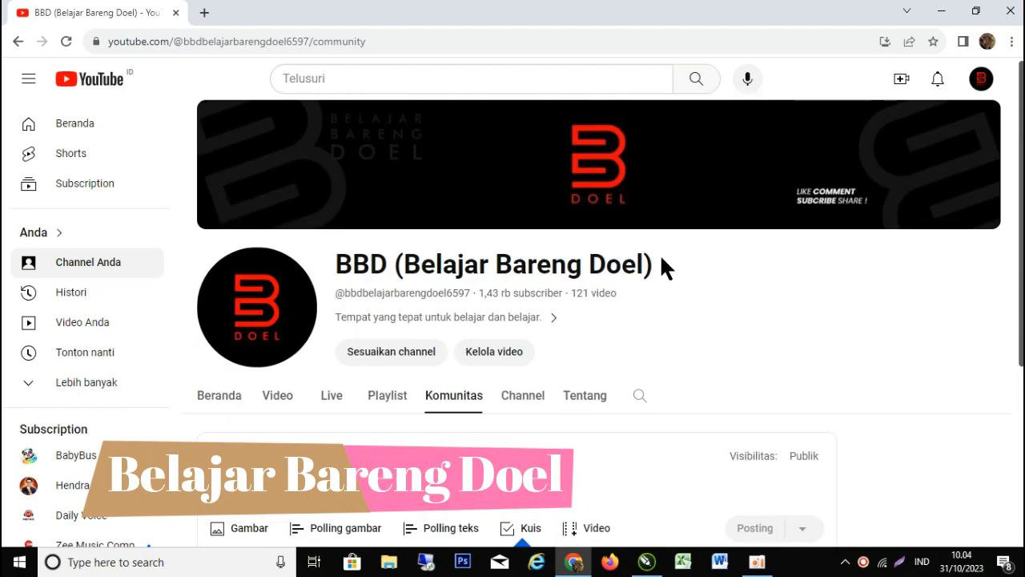
click(277, 397)
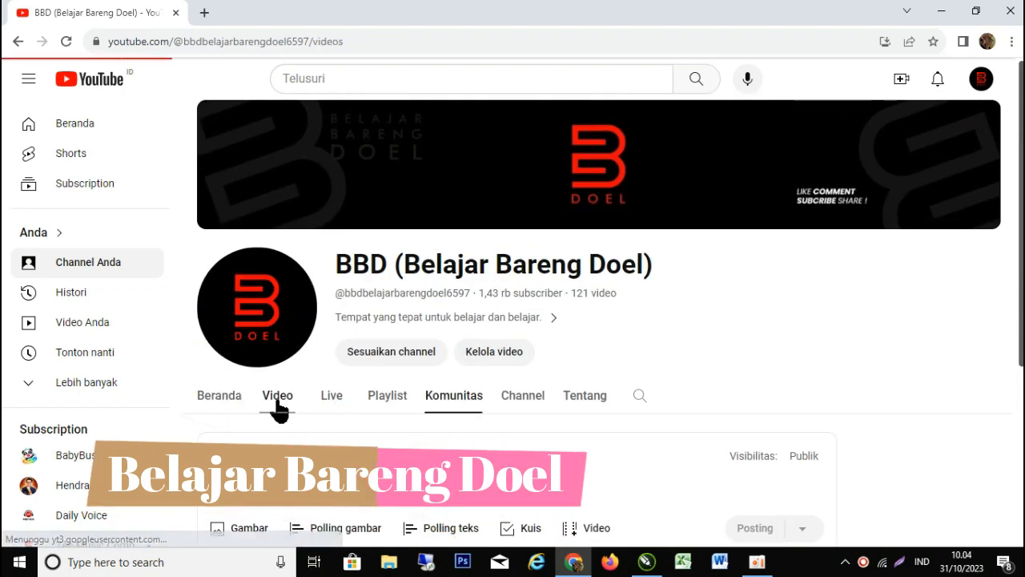
scroll(793, 353, down, 5)
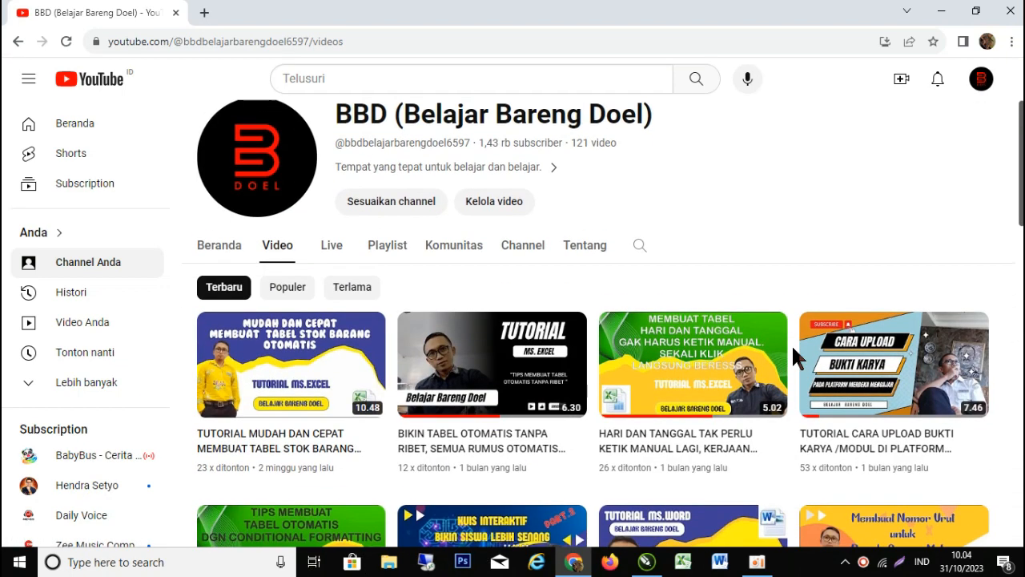
scroll(793, 353, down, 5)
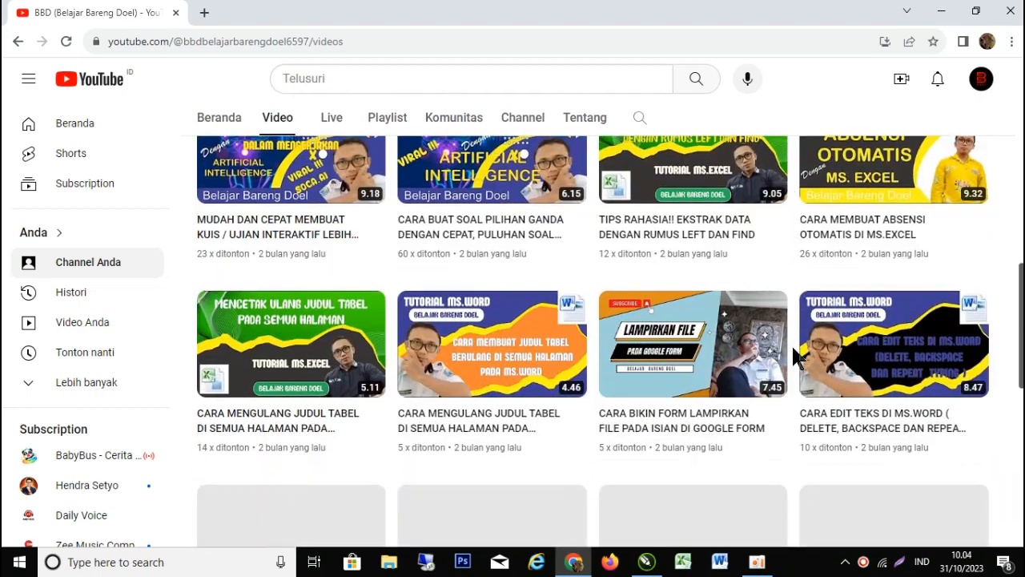
scroll(793, 349, down, 2)
scroll(793, 351, down, 3)
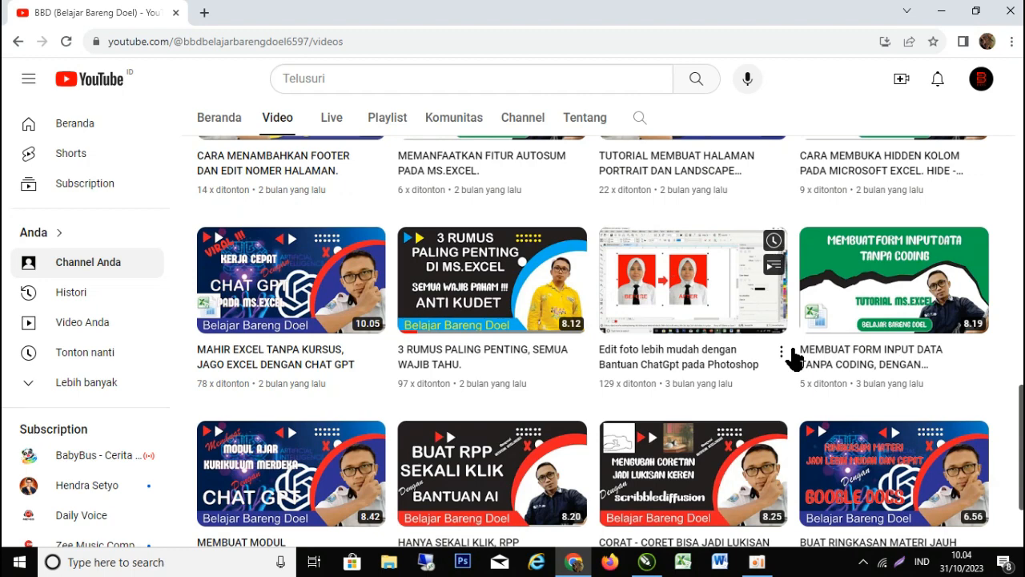
scroll(793, 358, up, 5)
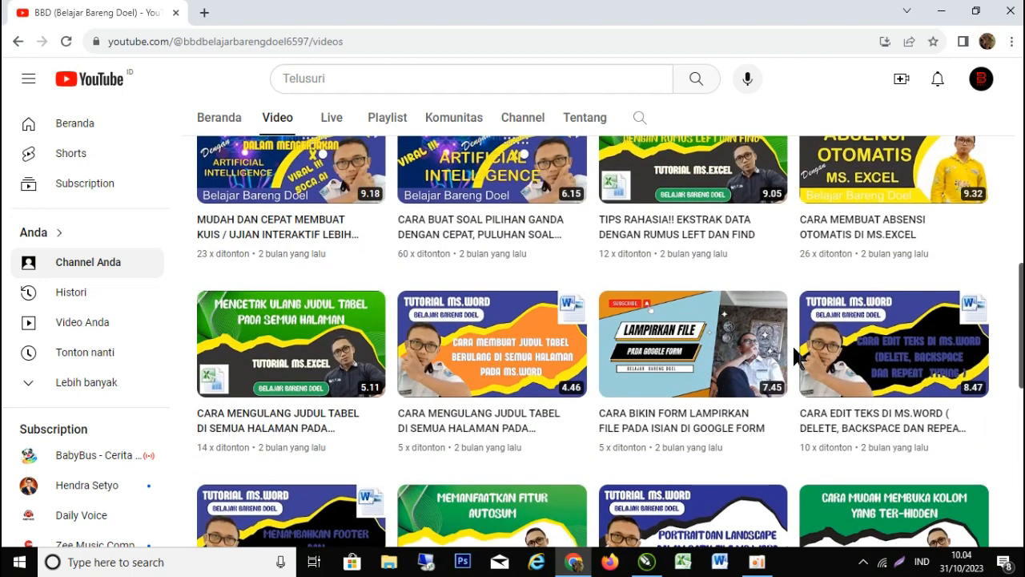
scroll(797, 356, down, 1)
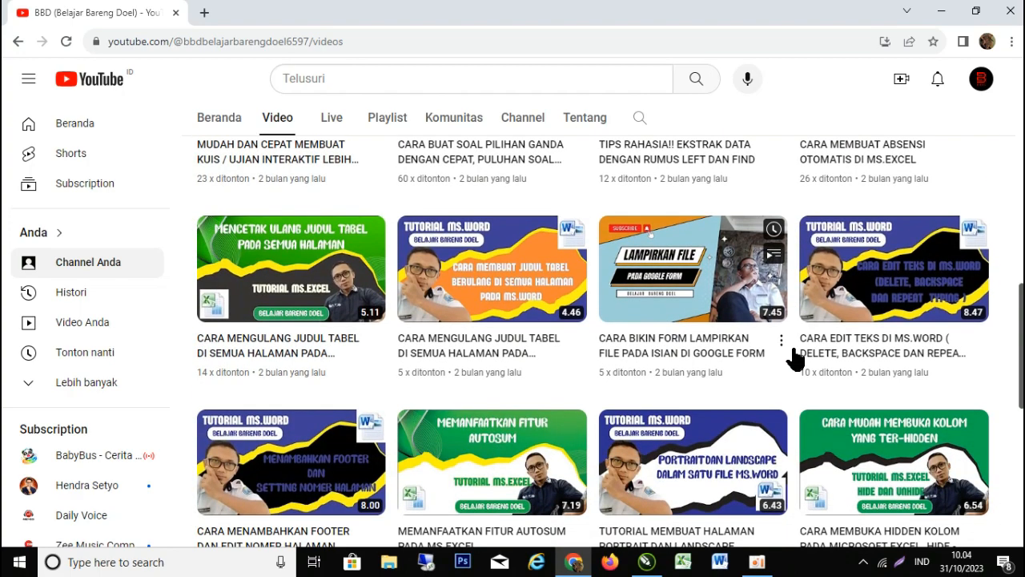
scroll(796, 358, up, 5)
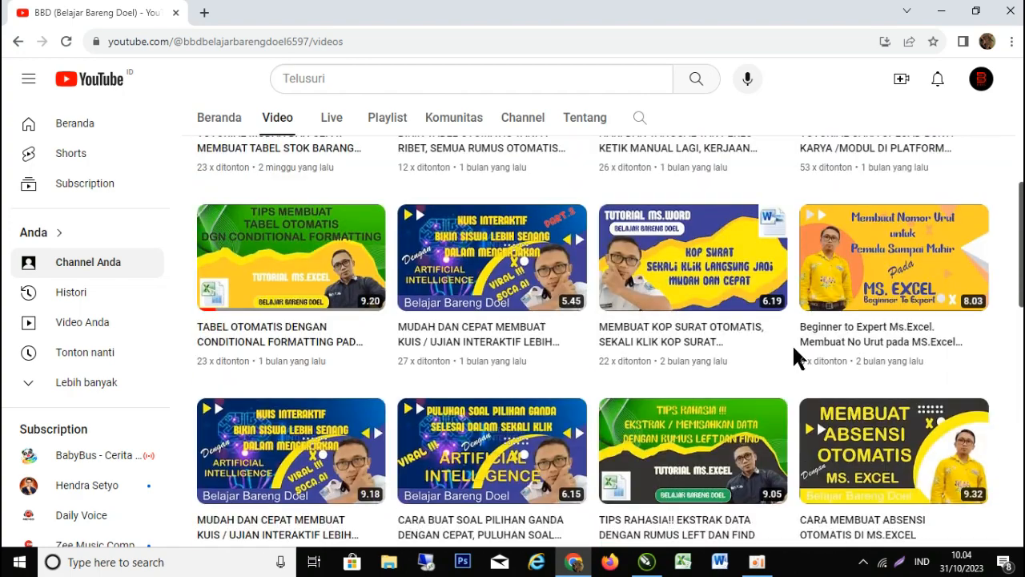
scroll(424, 258, up, 4)
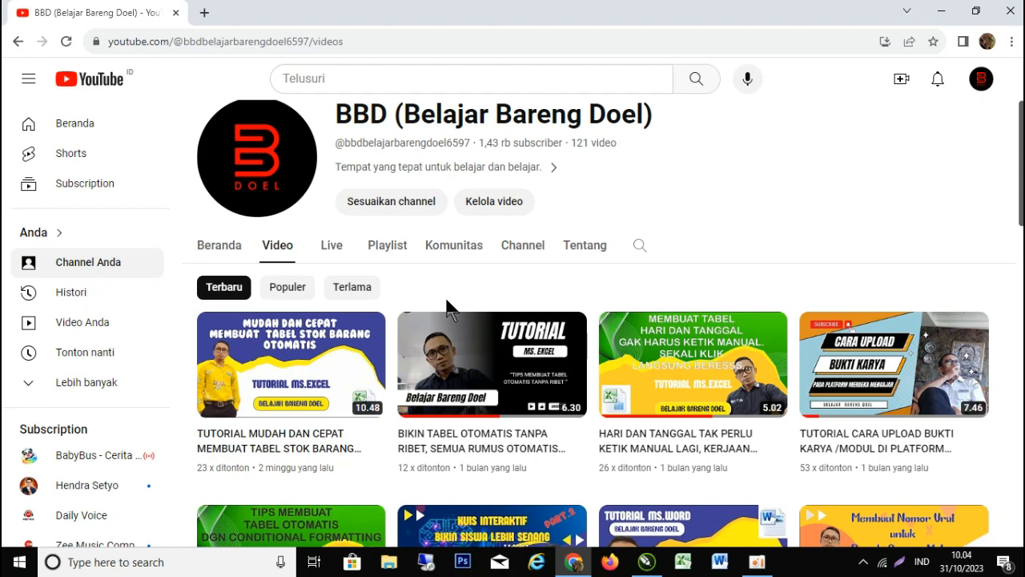
mouse_move(560, 373)
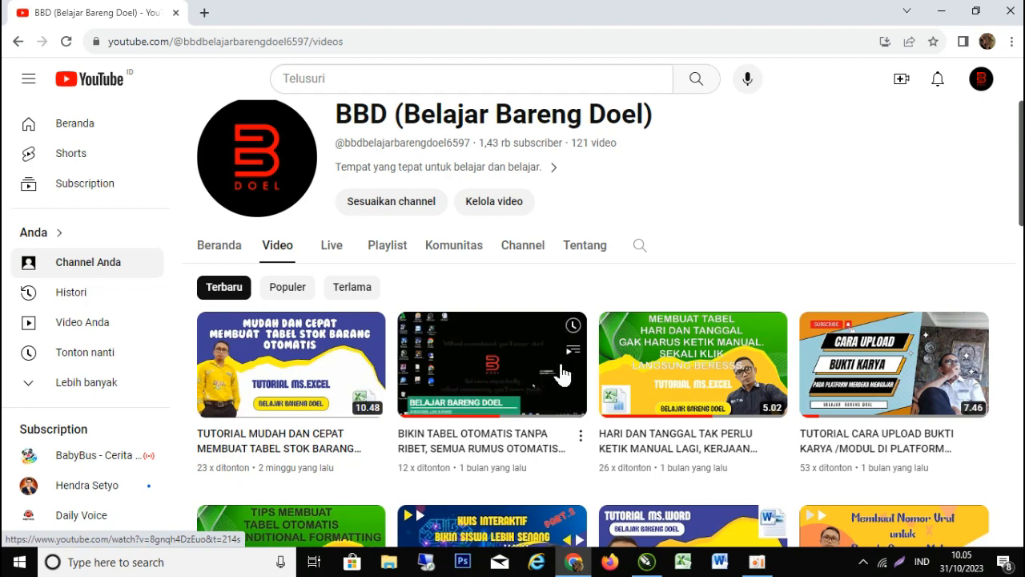
click(942, 12)
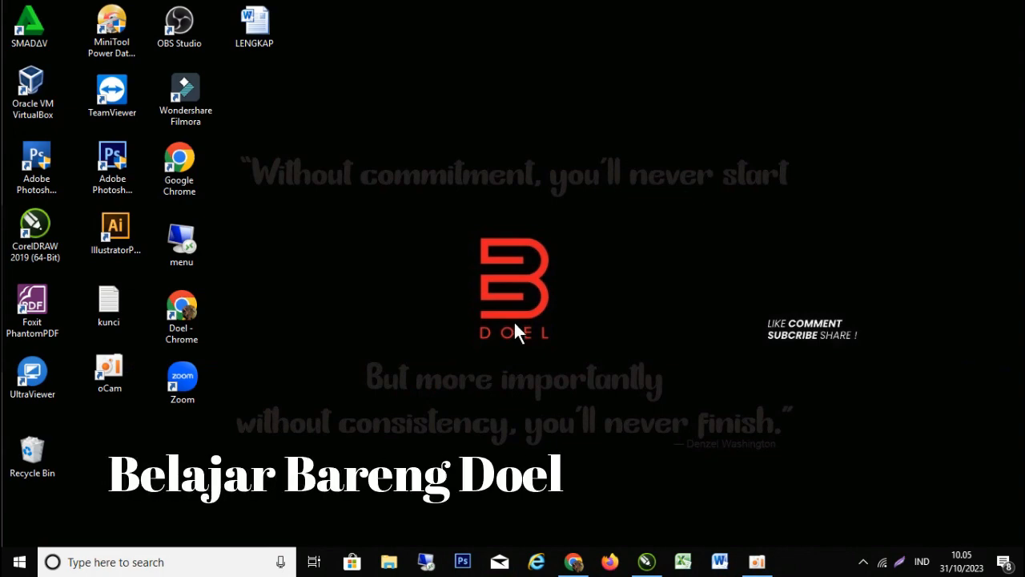
Switch to CorelDRAW and move the whole Spider-Man mask drawing off the page into the empty area beside it.
click(647, 562)
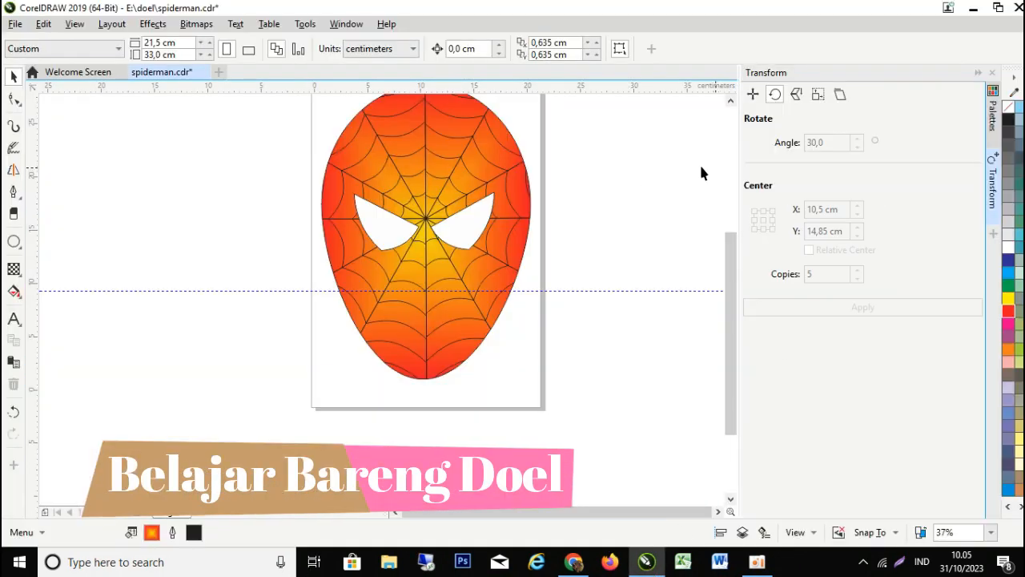
scroll(620, 275, down, 4)
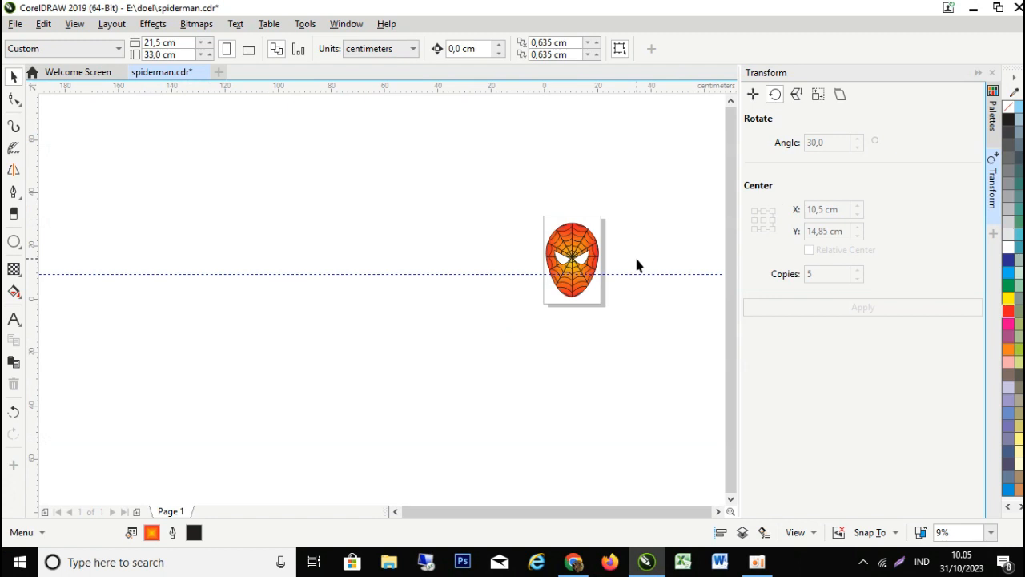
scroll(638, 264, up, 4)
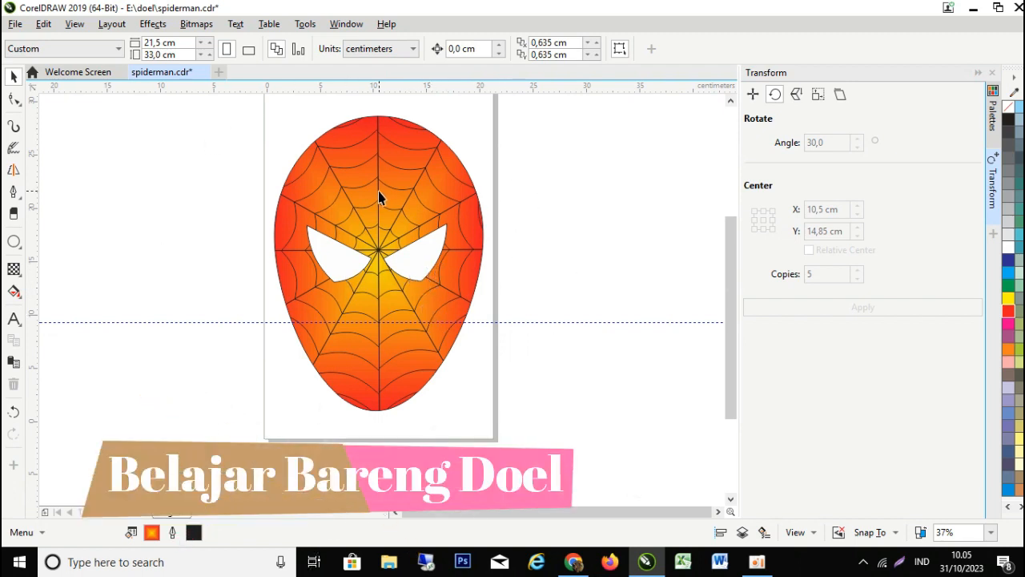
scroll(380, 197, down, 2)
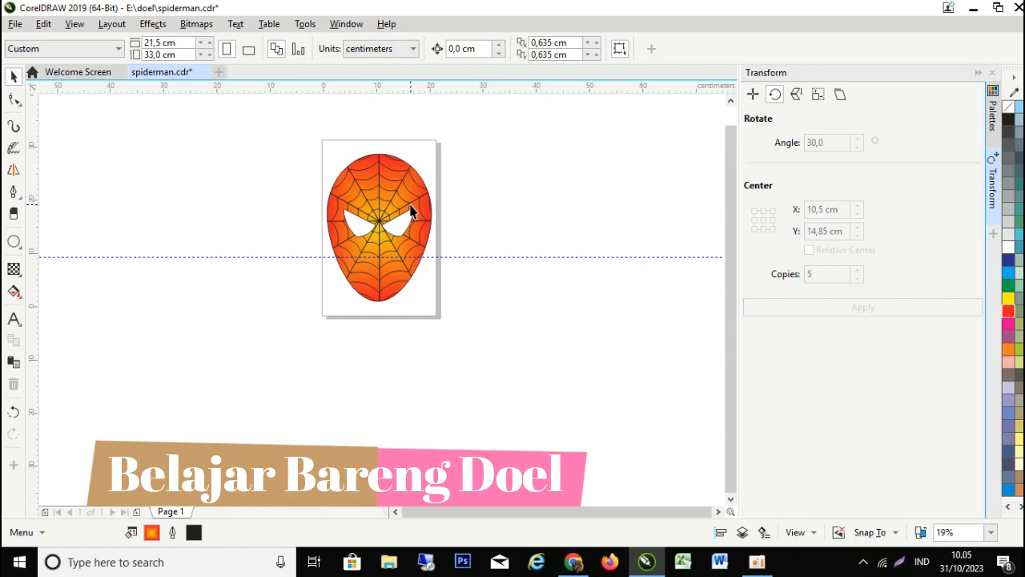
scroll(410, 210, up, 2)
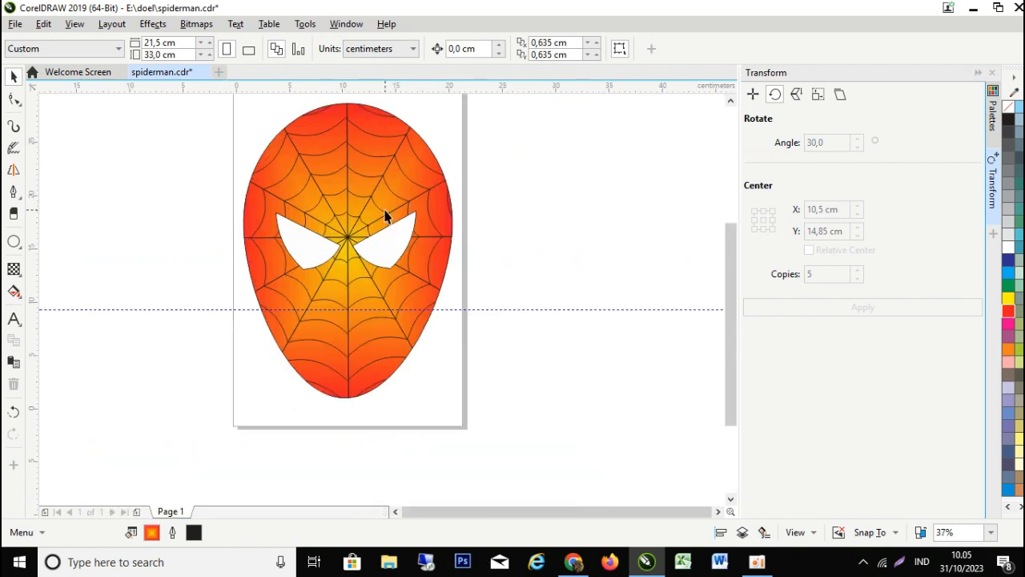
drag(183, 98, 479, 408)
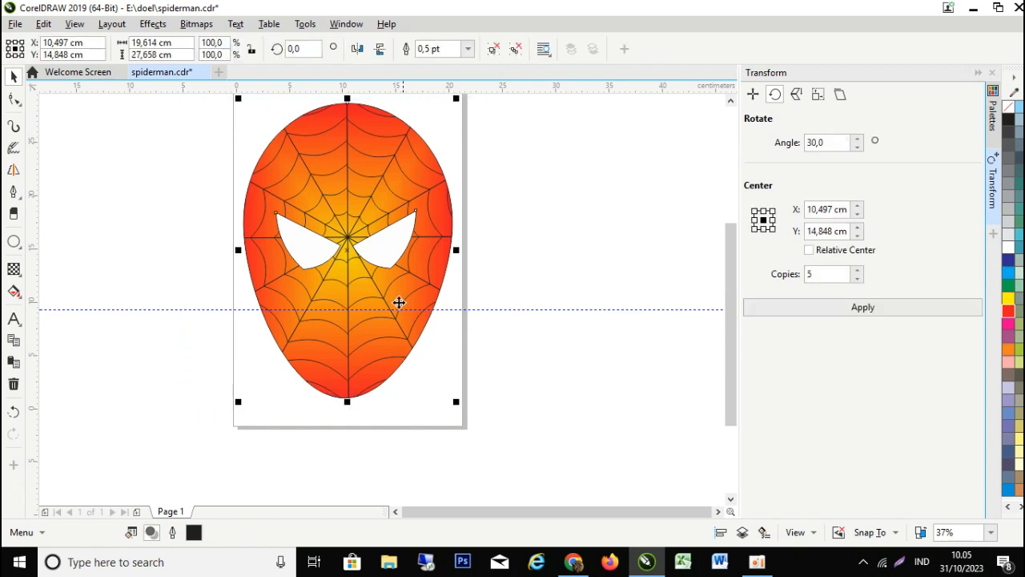
right_click(344, 245)
click(177, 226)
click(351, 232)
drag(351, 232, 576, 249)
click(372, 328)
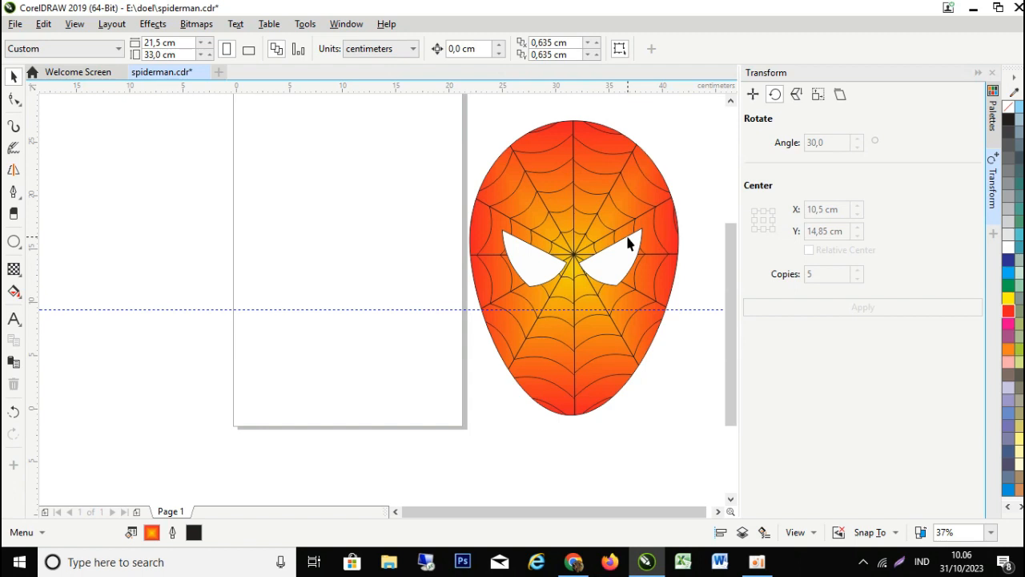
Create a new document with the A4 page size, 210 × 297 mm.
scroll(115, 207, down, 2)
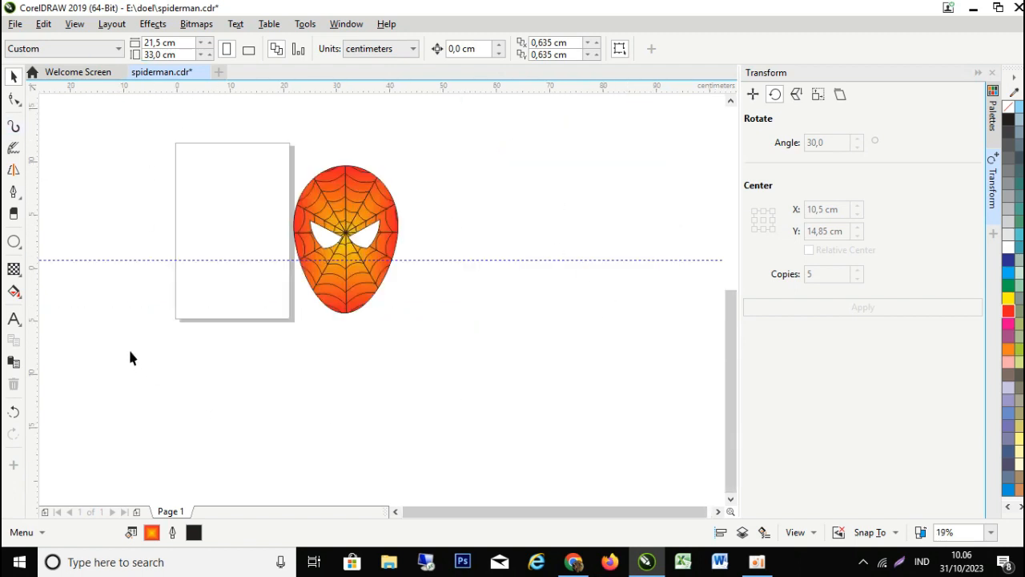
scroll(131, 358, down, 1)
scroll(110, 326, up, 1)
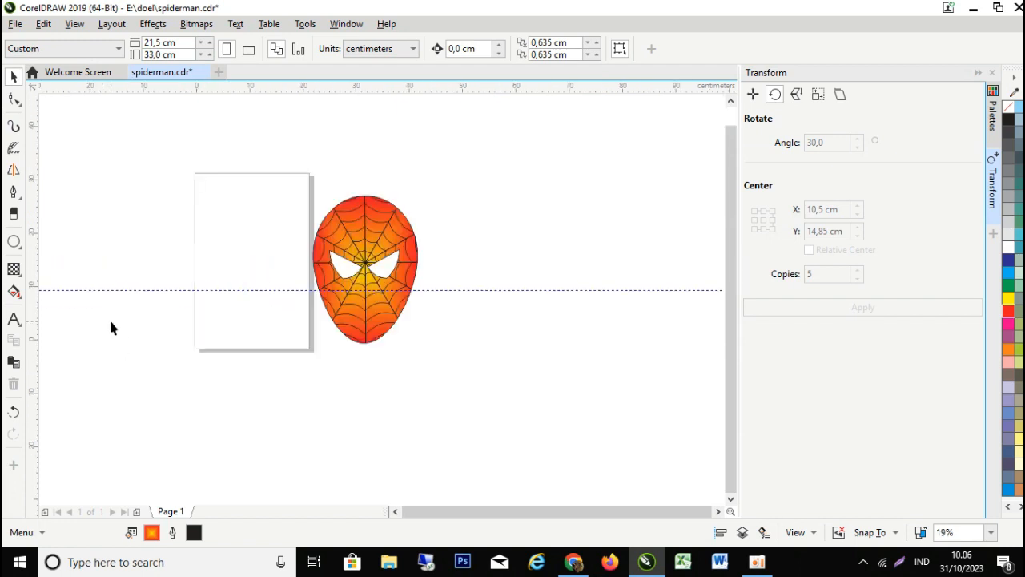
click(15, 24)
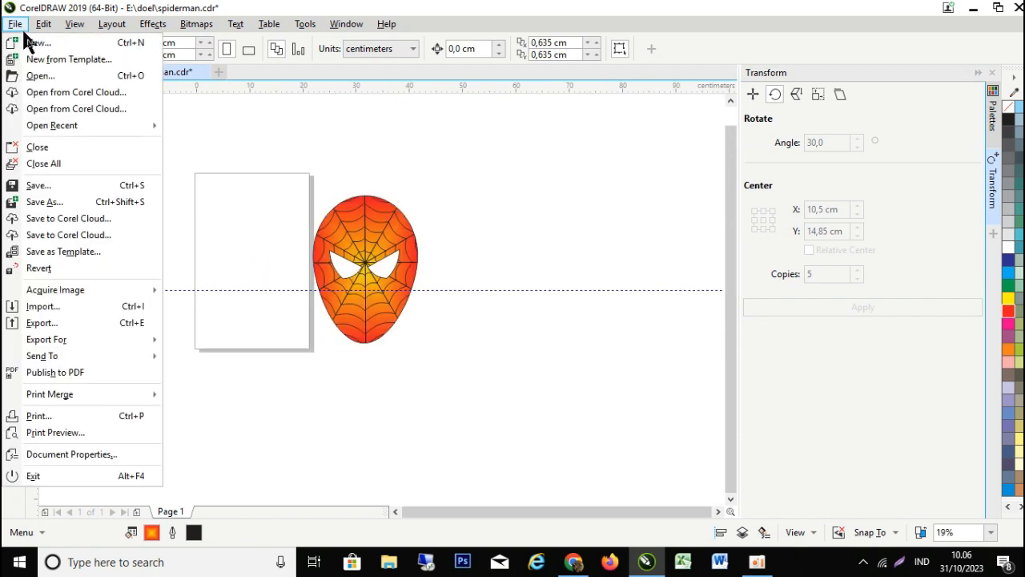
click(32, 42)
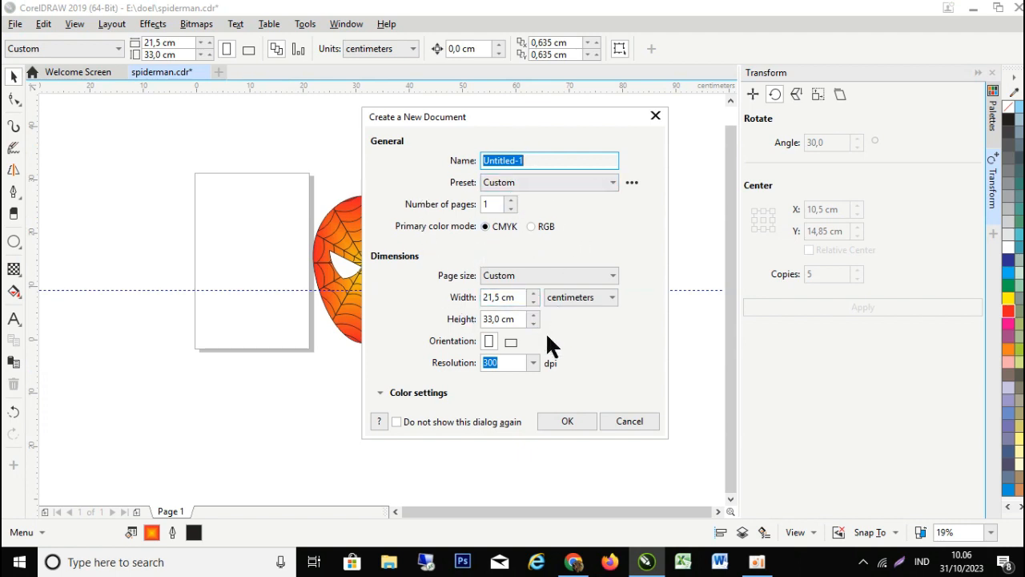
click(573, 280)
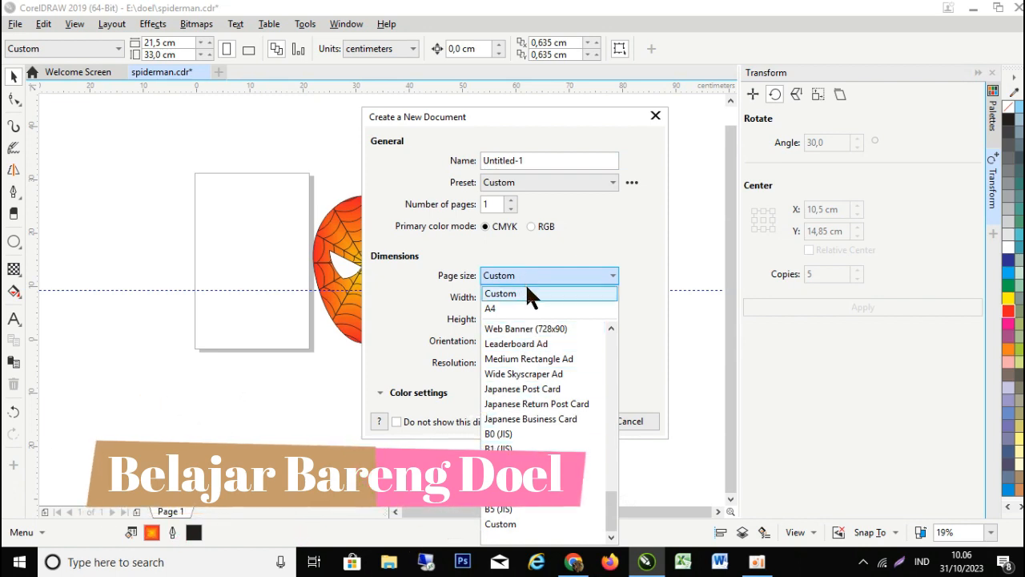
click(521, 307)
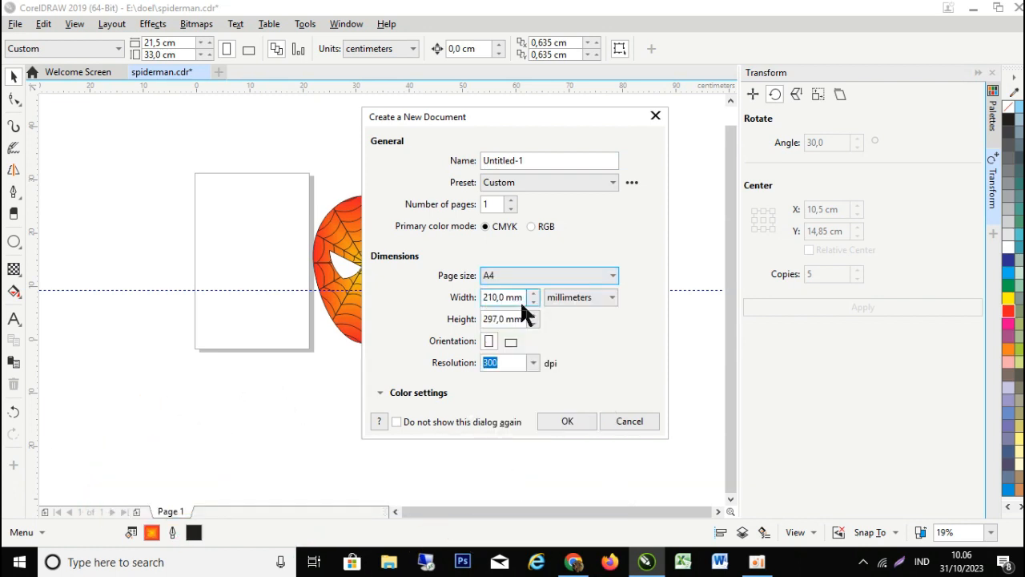
click(552, 418)
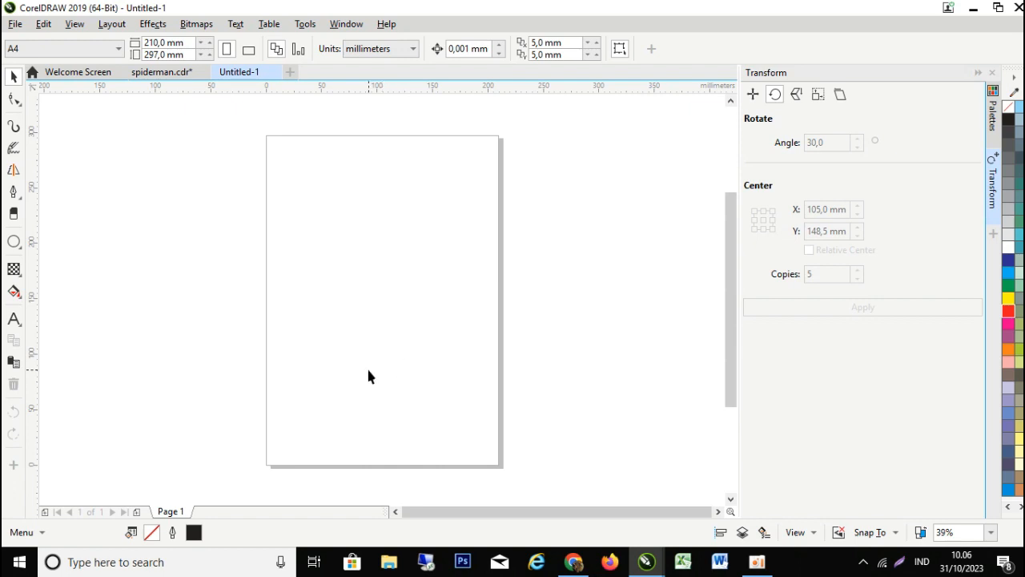
Draw a vertical straight line about 124 mm long near the page's centre with the Pen tool, deleting the first attempt and redrawing it.
click(13, 193)
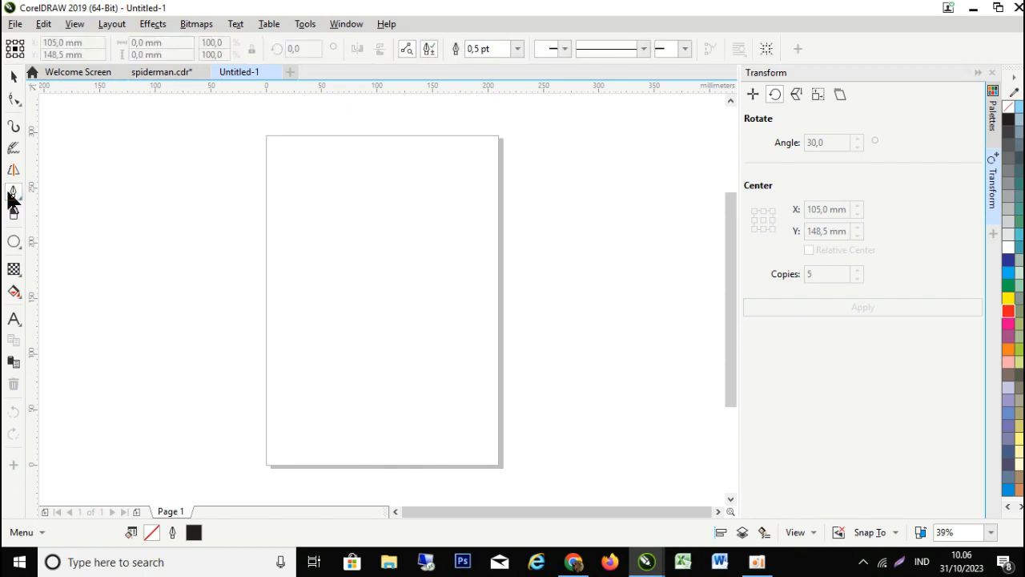
click(368, 216)
double_click(368, 361)
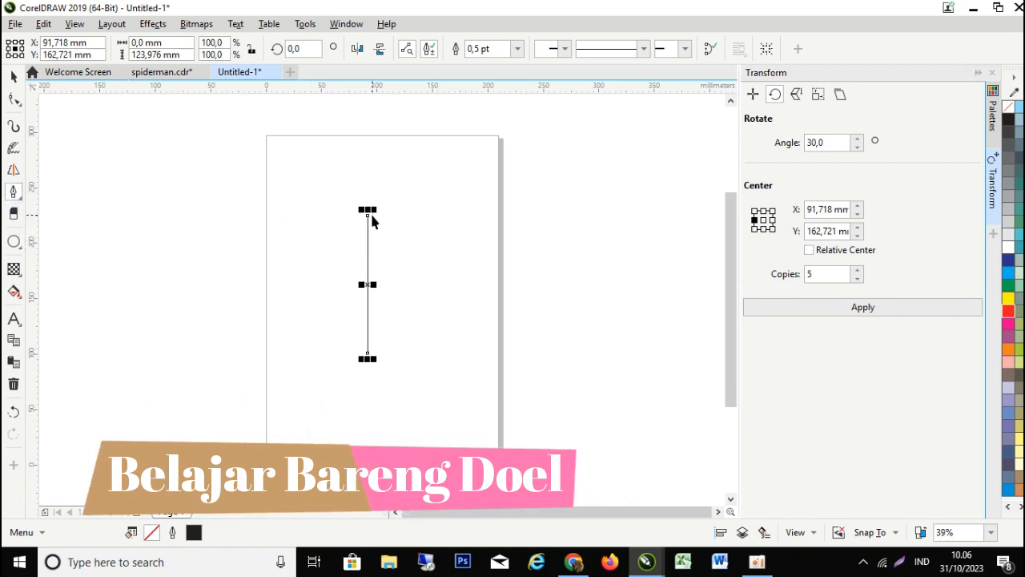
key(Delete)
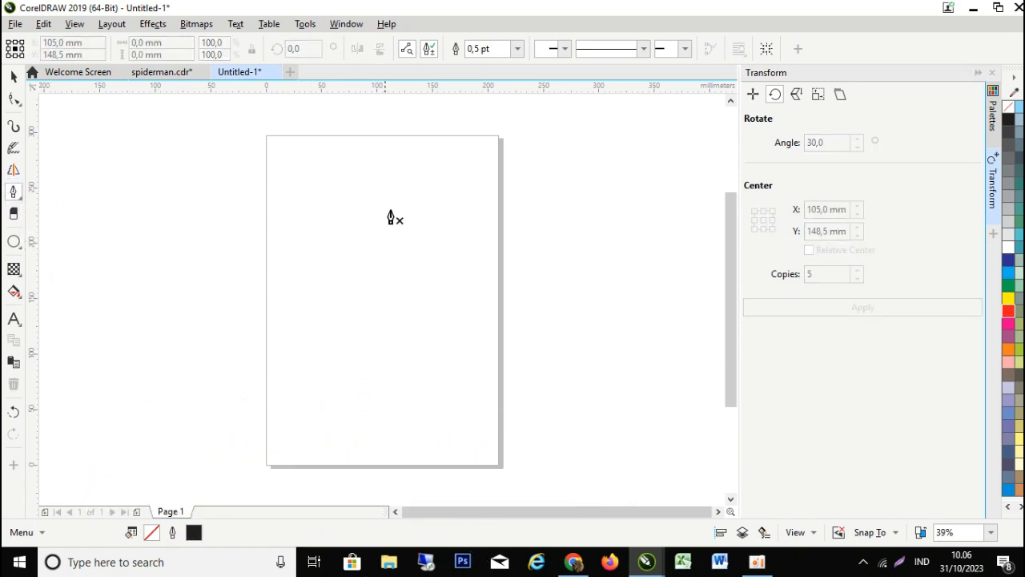
click(370, 210)
double_click(370, 355)
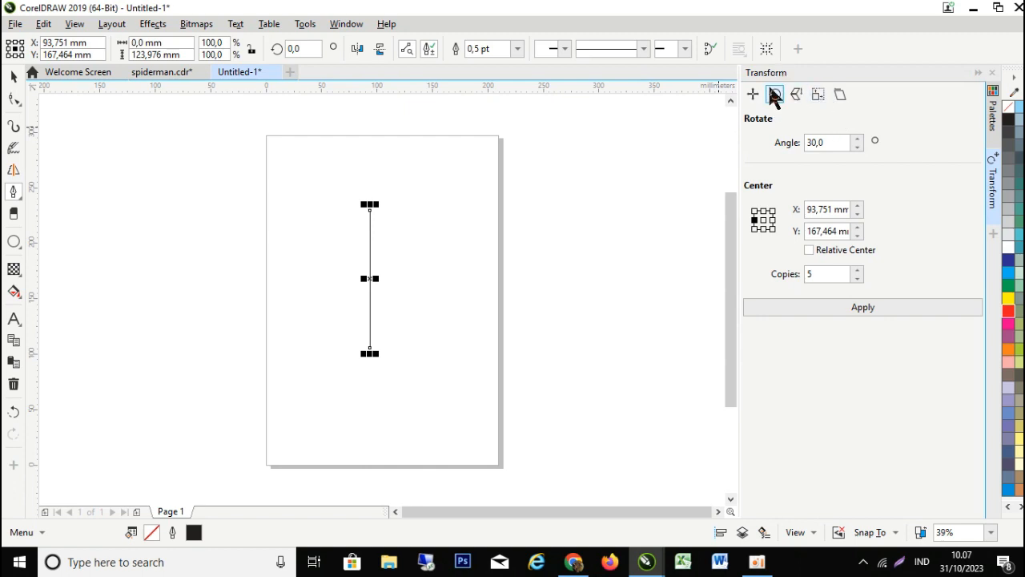
Make 1 copy of the vertical line rotated by 30 degrees about the line's centre.
drag(826, 143, 804, 143)
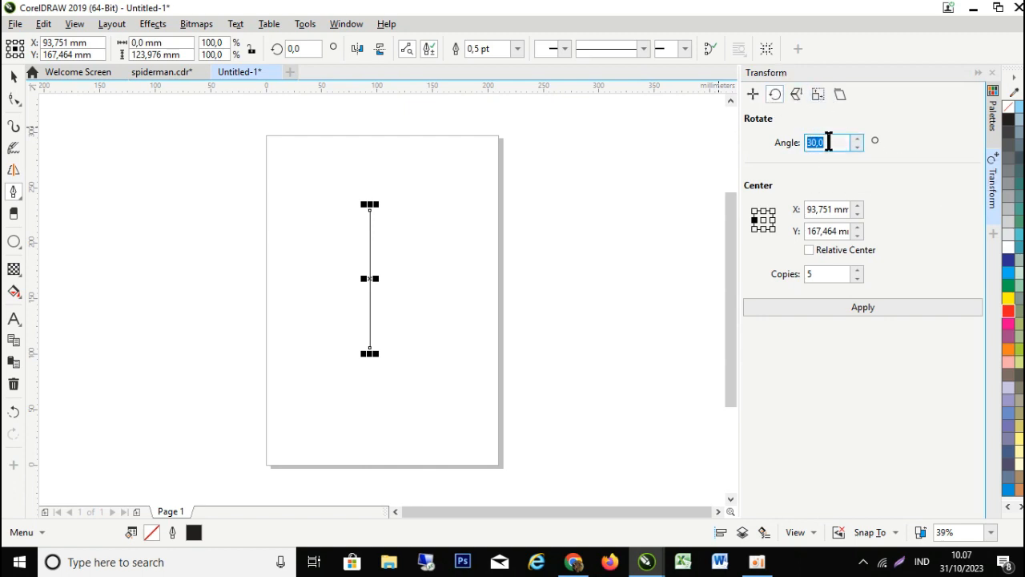
click(828, 142)
click(809, 273)
drag(809, 273, 798, 270)
text(11)
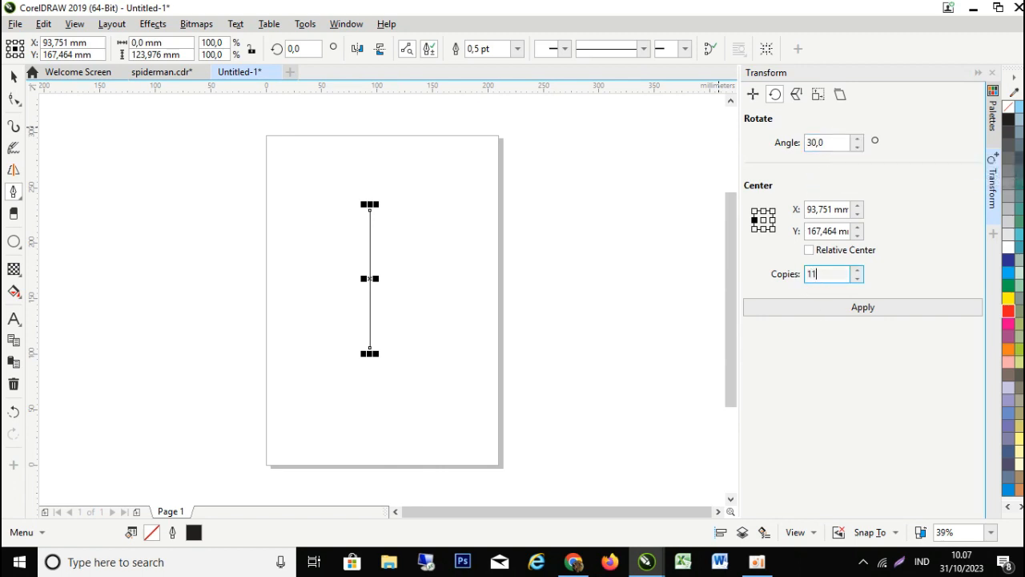
key(BackSpace)
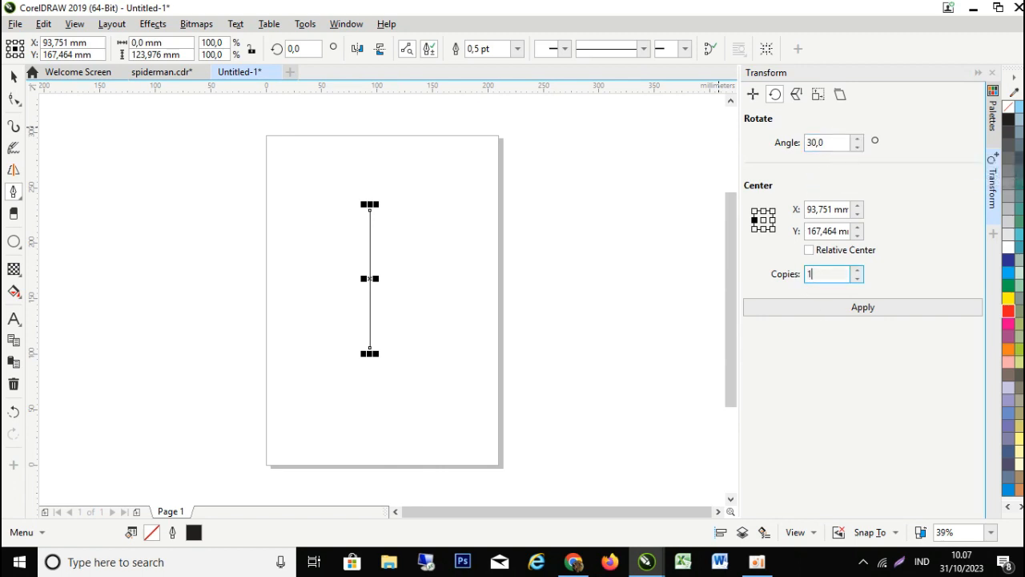
click(901, 307)
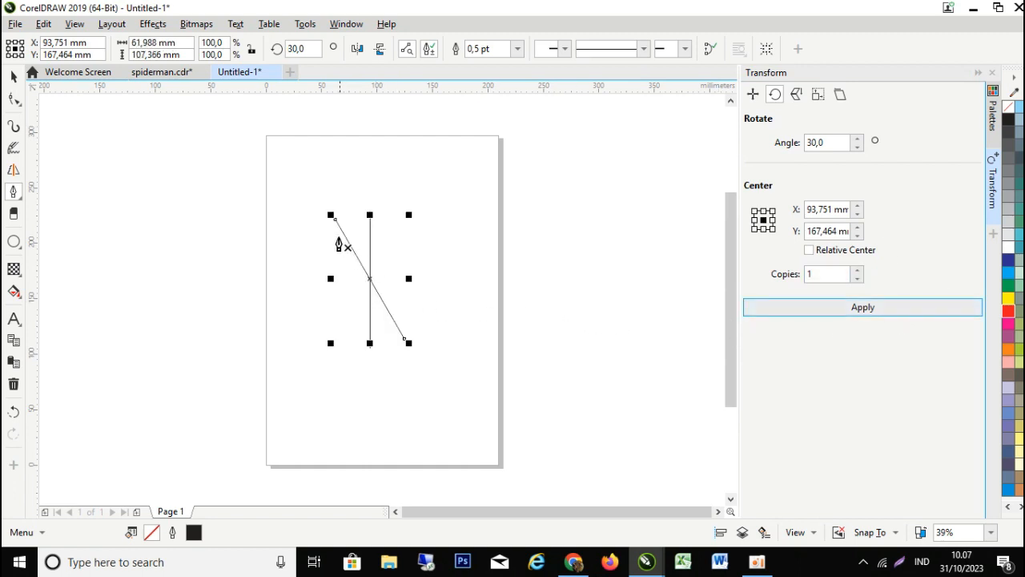
scroll(360, 267, down, 1)
scroll(360, 267, up, 2)
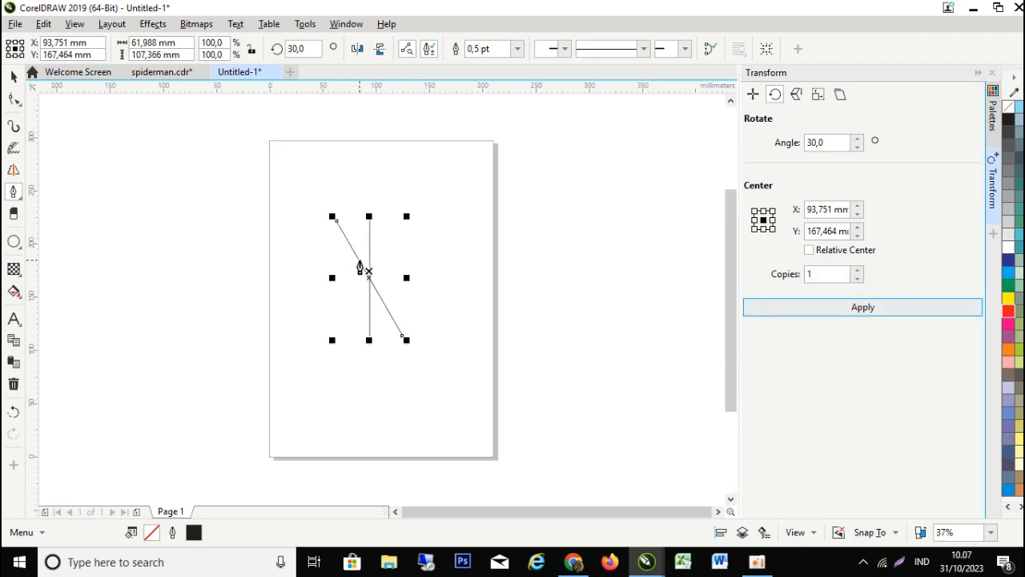
Draw a slanted straight line about 25 mm wide with the Pen tool between the upper ends of the two crossing lines.
scroll(360, 261, up, 1)
scroll(360, 261, down, 2)
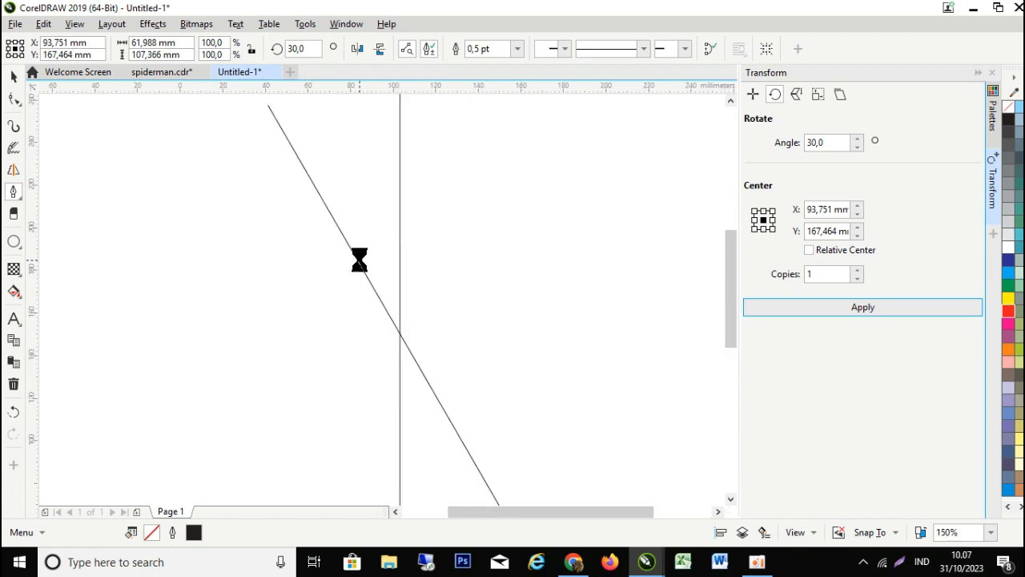
scroll(360, 261, up, 1)
scroll(360, 268, down, 1)
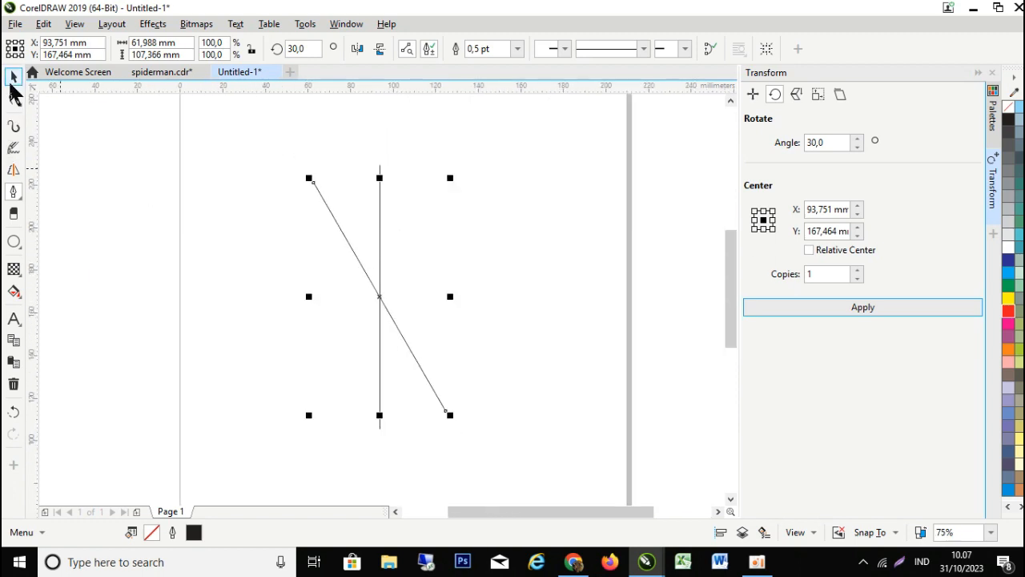
click(12, 76)
click(593, 233)
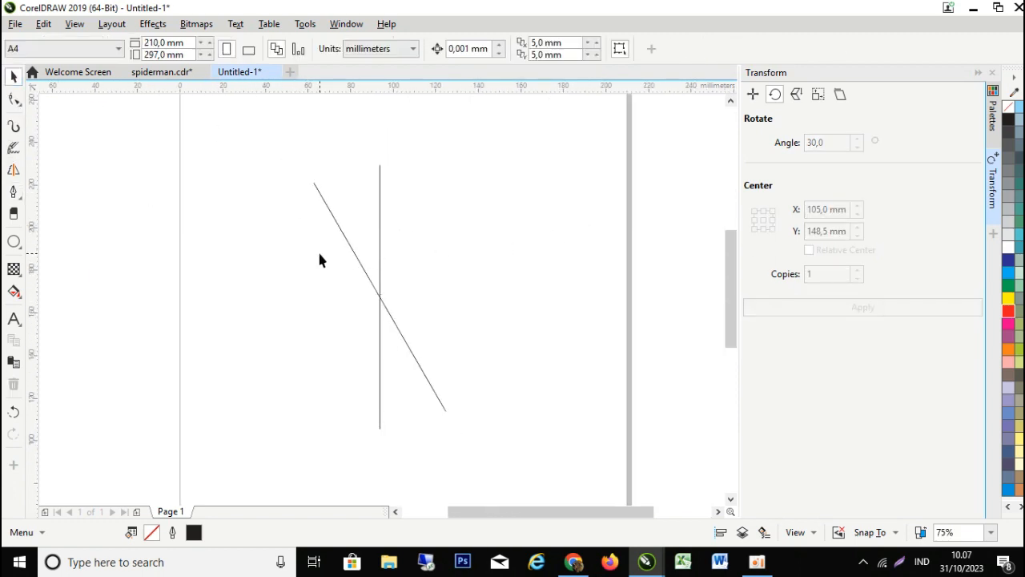
scroll(396, 229, up, 1)
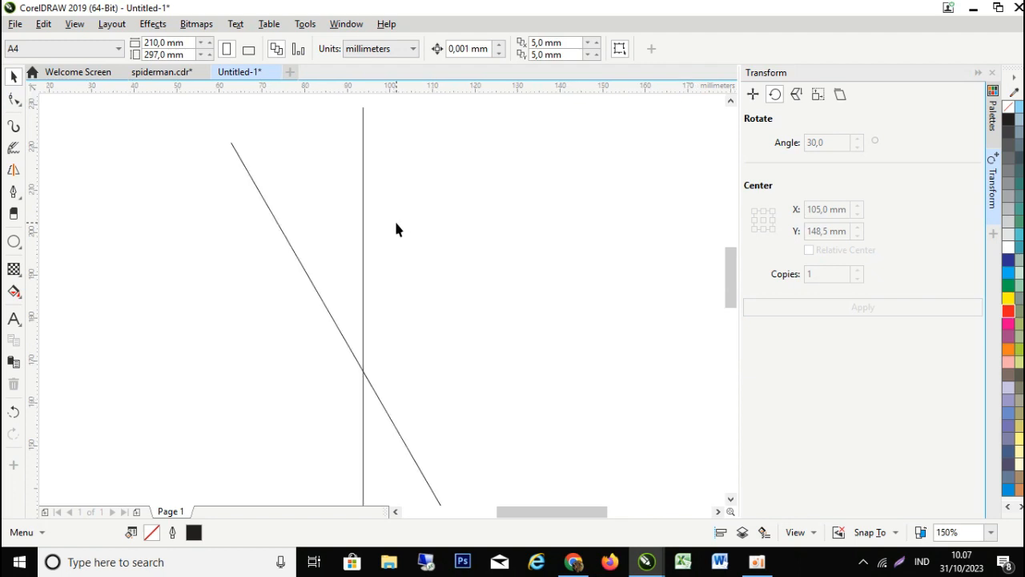
click(14, 192)
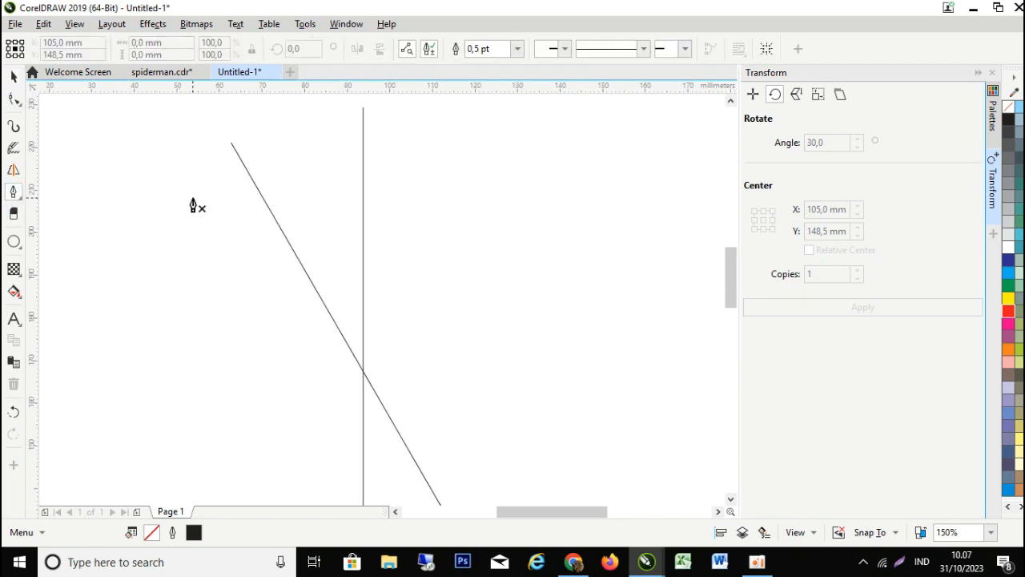
click(247, 151)
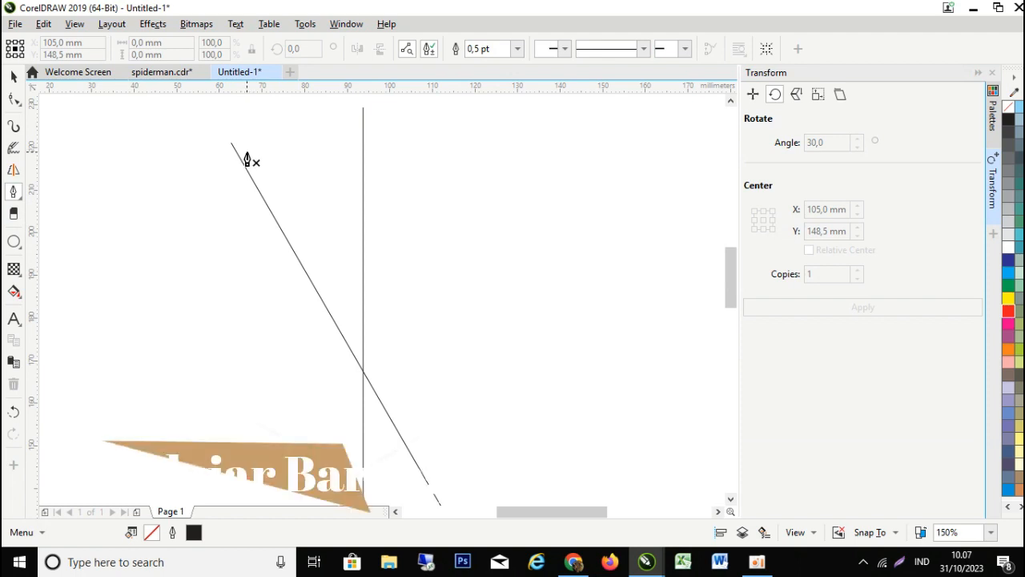
double_click(355, 126)
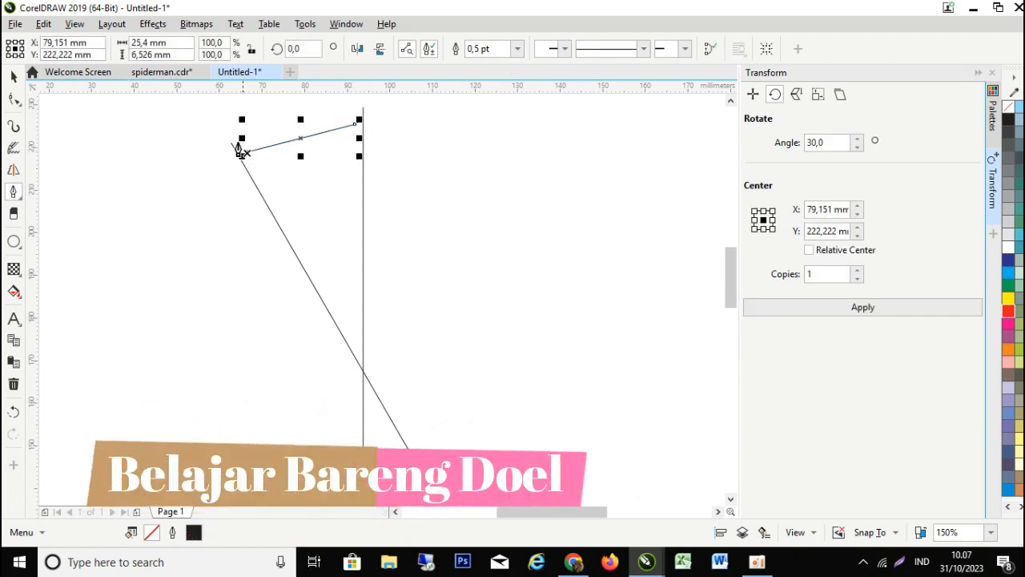
Stretch the slanted line to about 29.8 mm wide and 6.9 mm high so its ends meet both crossing lines.
click(21, 79)
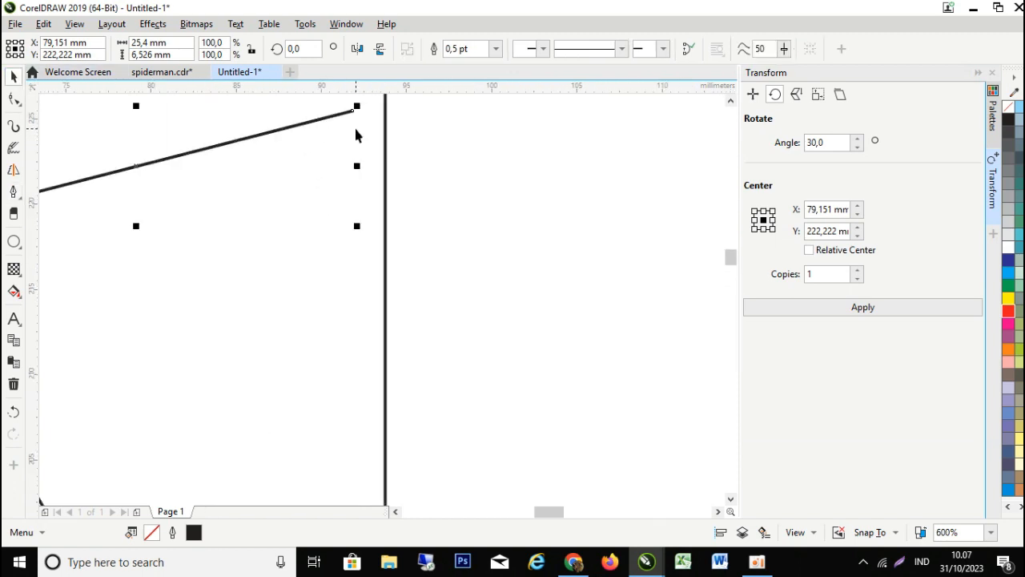
drag(357, 106, 387, 182)
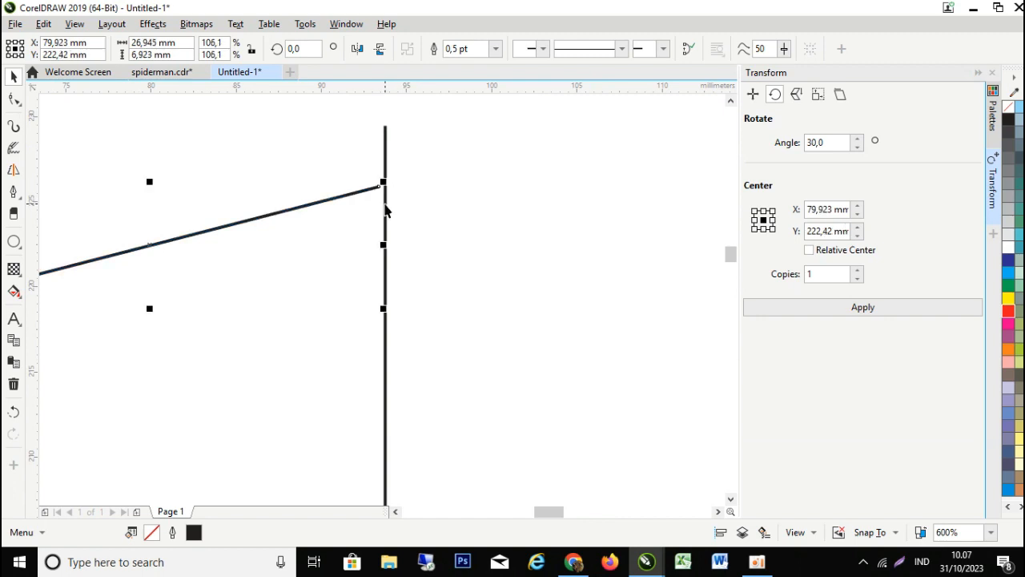
drag(383, 248, 389, 248)
scroll(233, 323, down, 2)
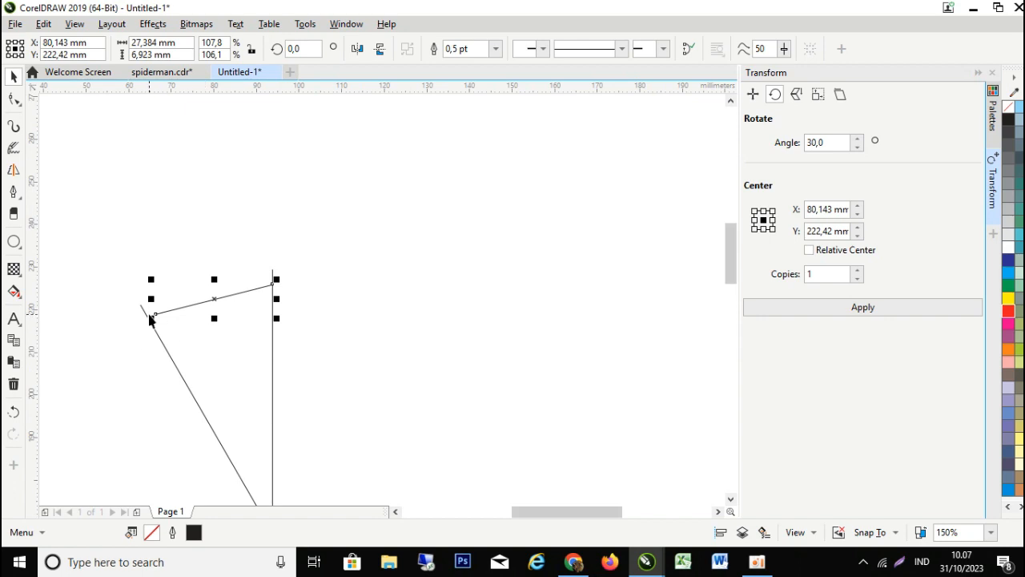
scroll(149, 319, up, 2)
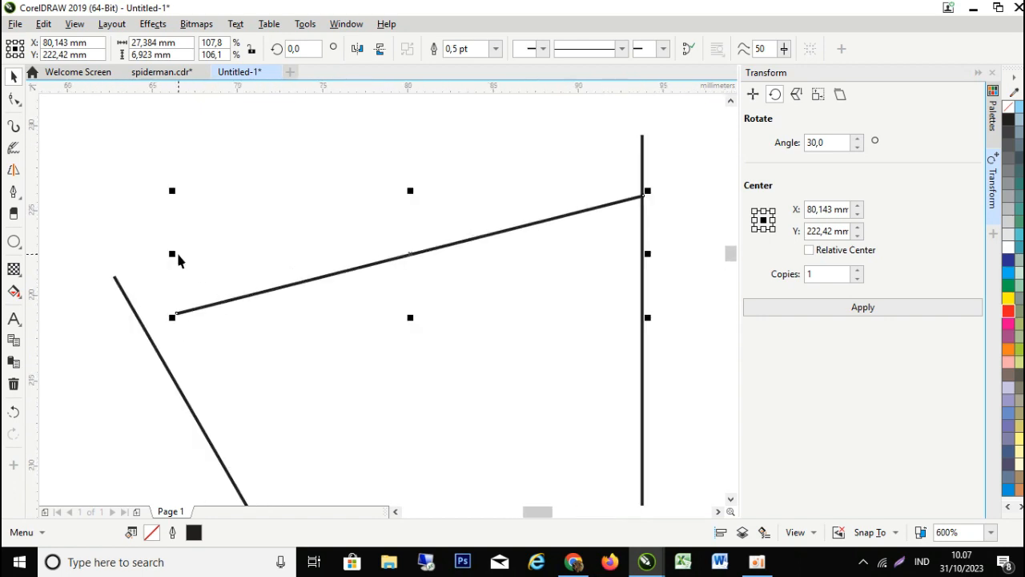
drag(171, 255, 131, 267)
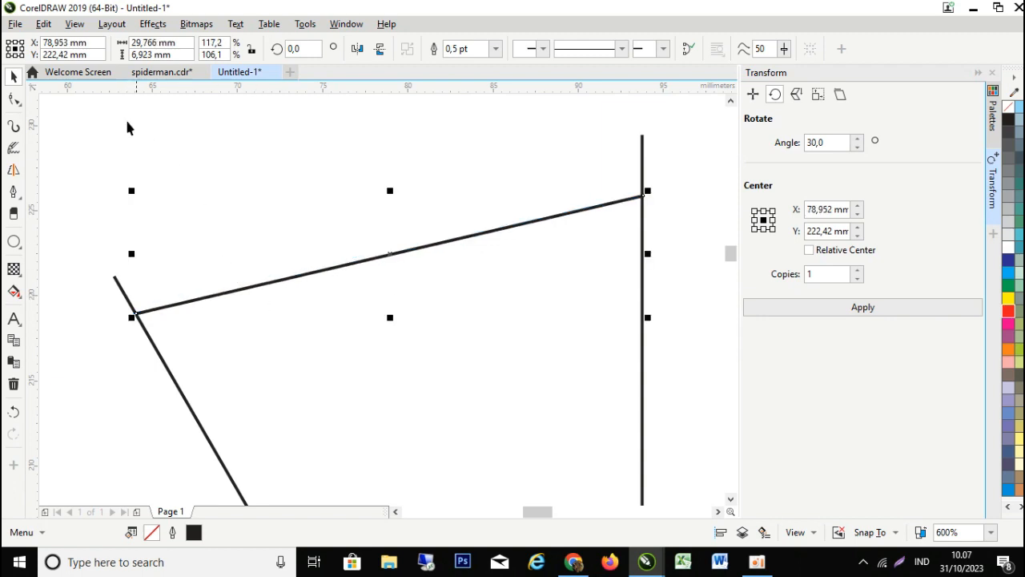
Convert the slanted connecting line to a curve with the Shape tool.
click(15, 100)
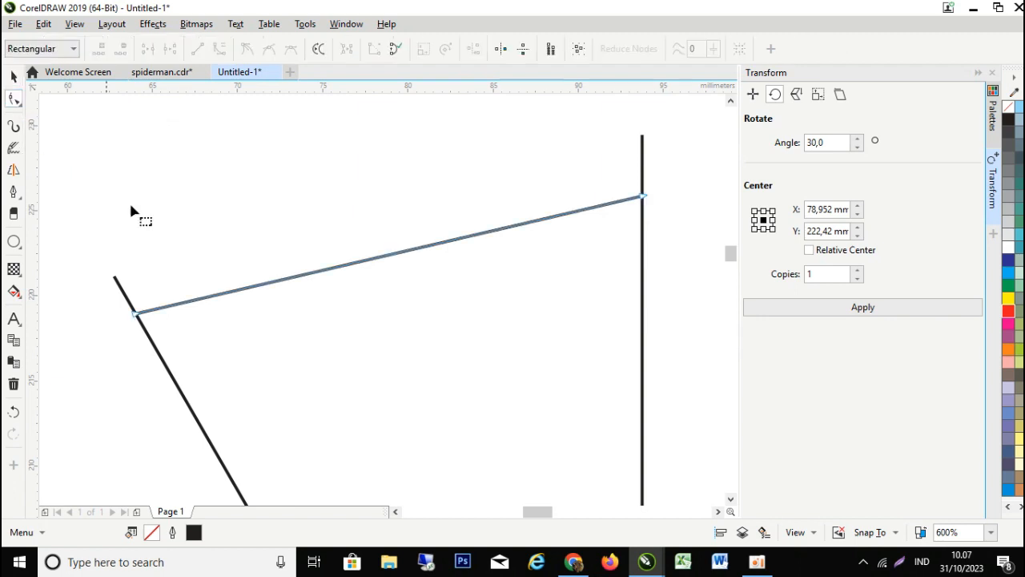
right_click(394, 255)
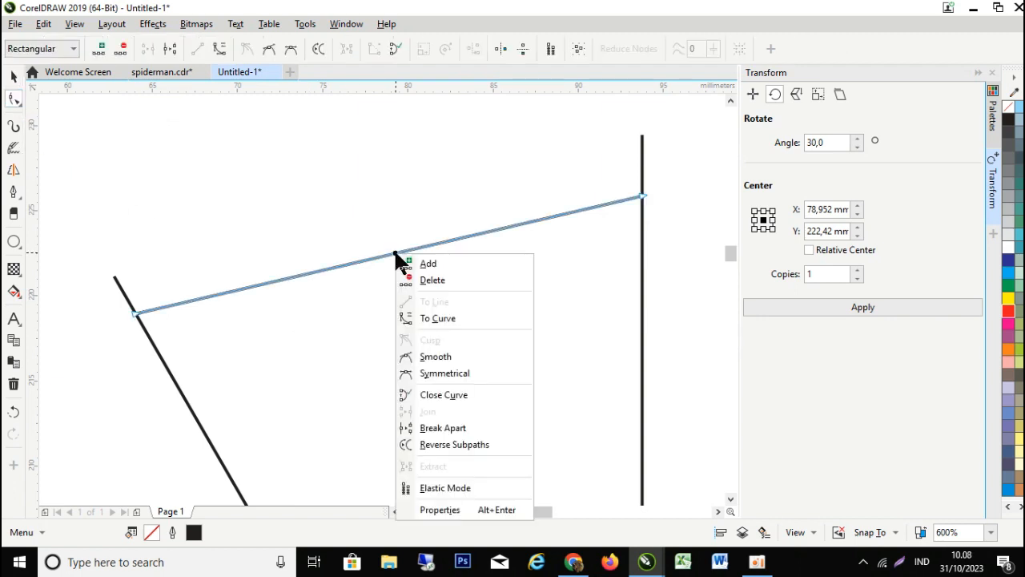
click(443, 319)
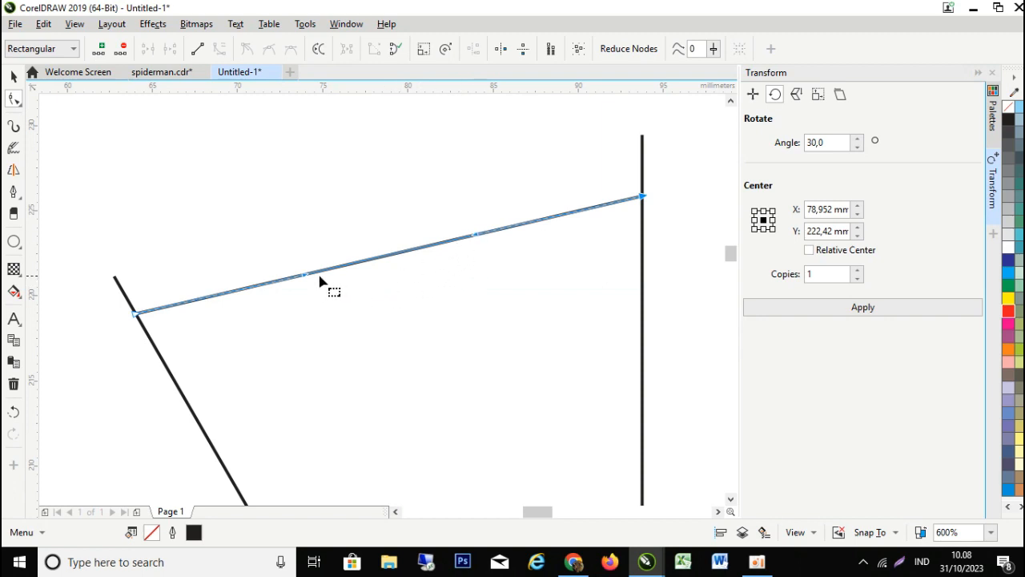
Bend the connecting curve downward with its two control handles into a sagging web arc about 8.4 mm high.
scroll(305, 279, down, 2)
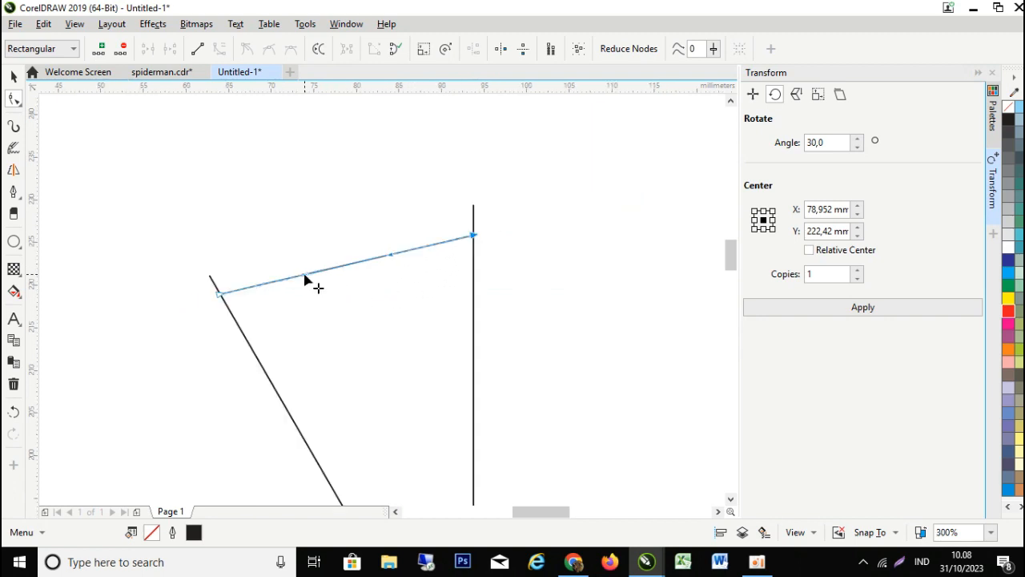
scroll(306, 280, down, 2)
drag(307, 276, 313, 297)
click(348, 266)
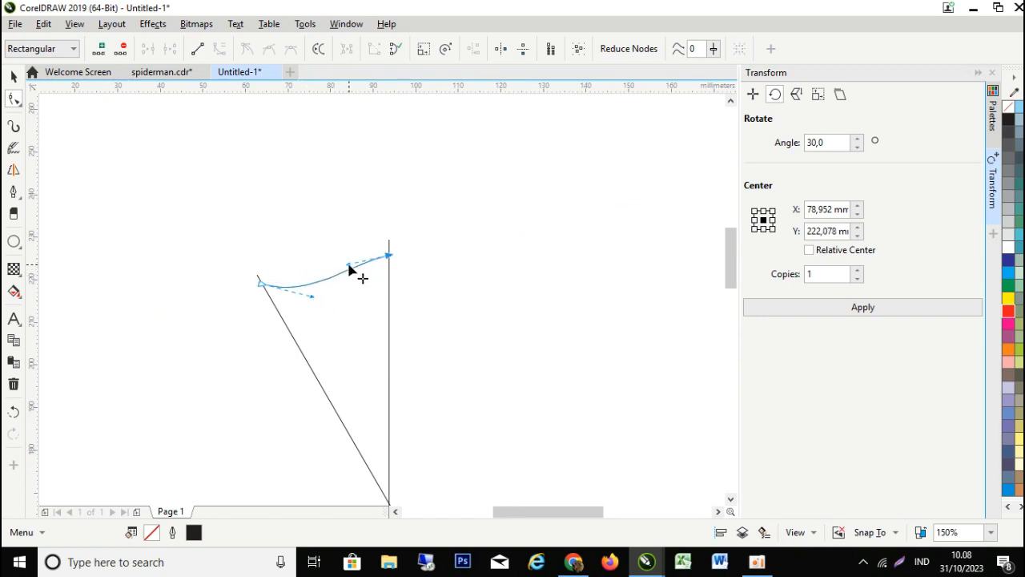
drag(349, 265, 356, 293)
scroll(343, 298, up, 4)
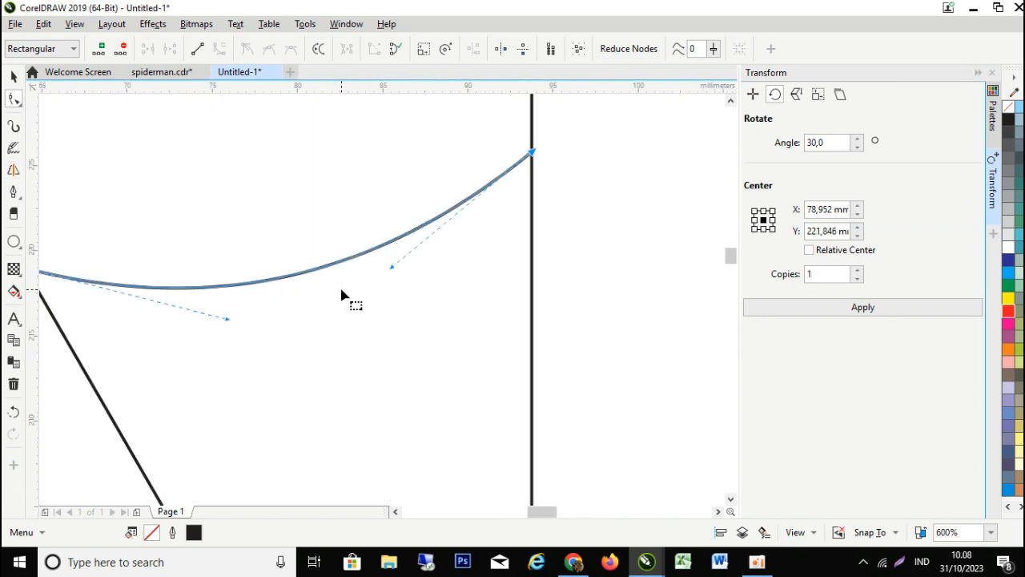
drag(392, 268, 391, 280)
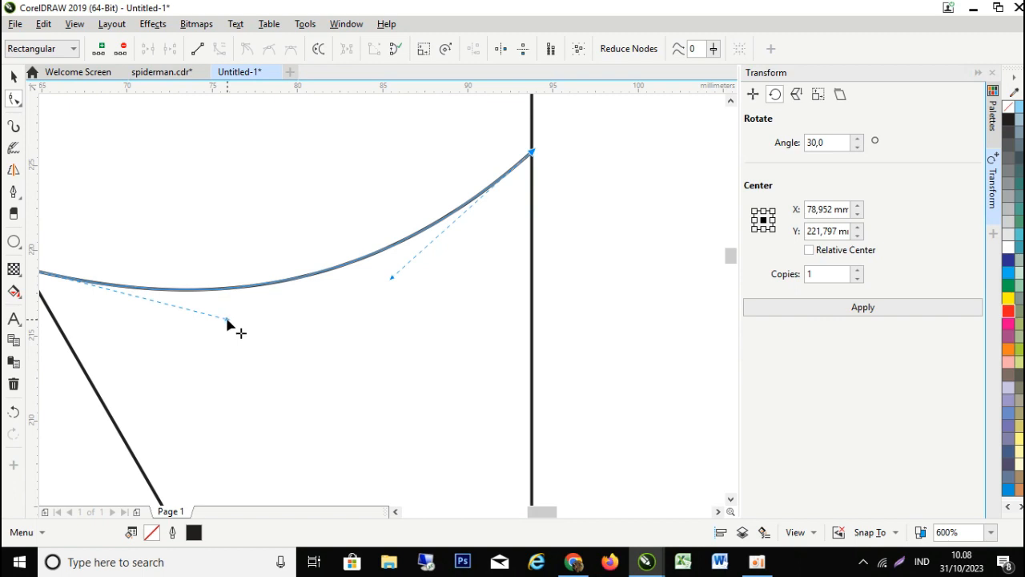
drag(227, 321, 227, 327)
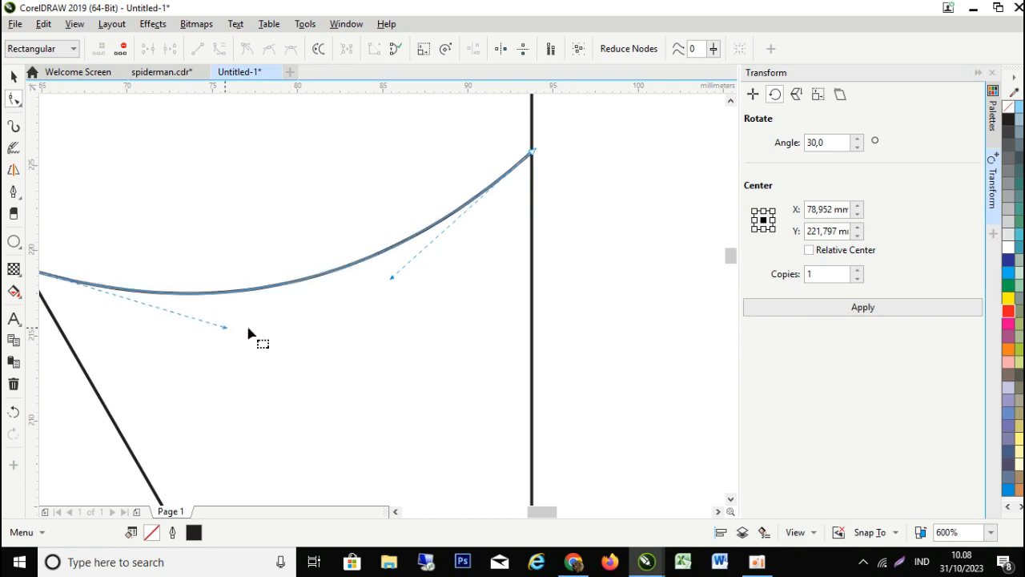
scroll(304, 324, down, 3)
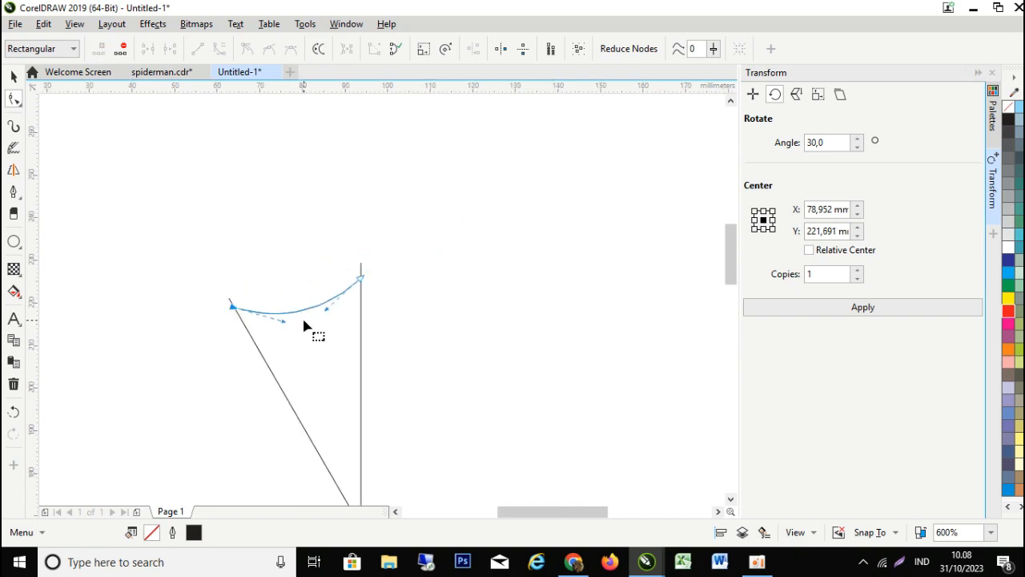
Place a copy of the web arc just above the point where the two straight lines cross.
click(15, 78)
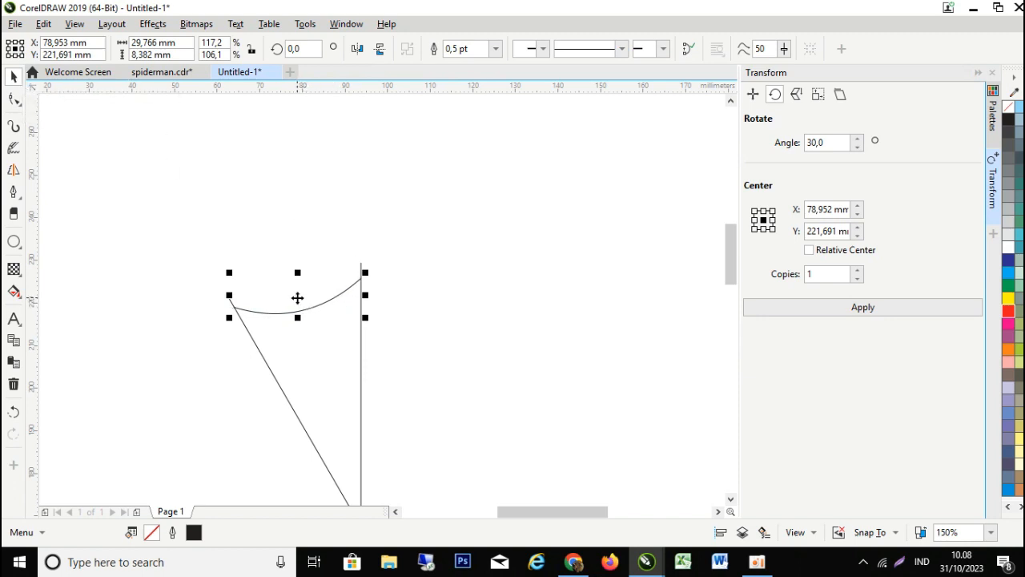
drag(297, 298, 343, 474)
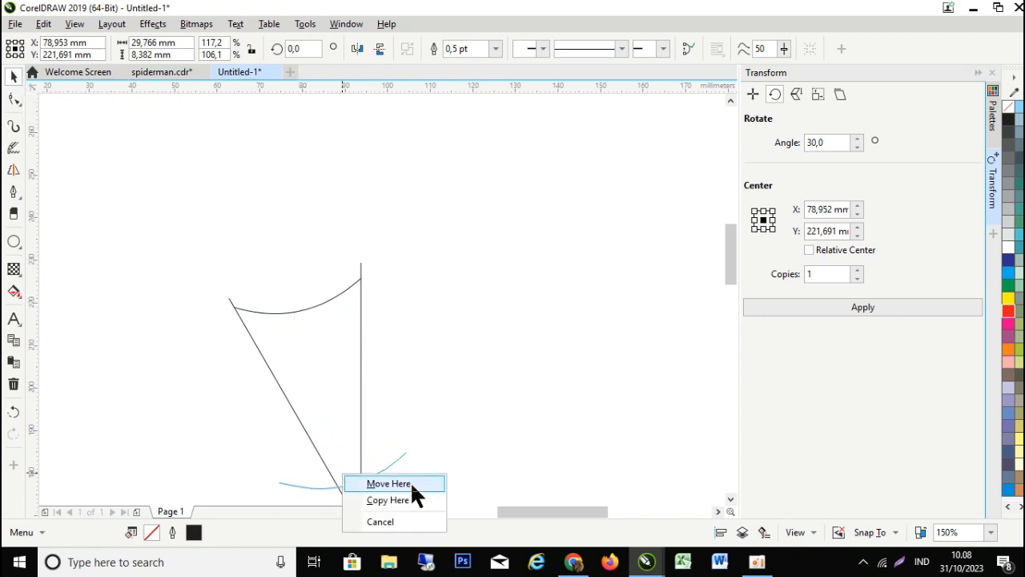
click(411, 497)
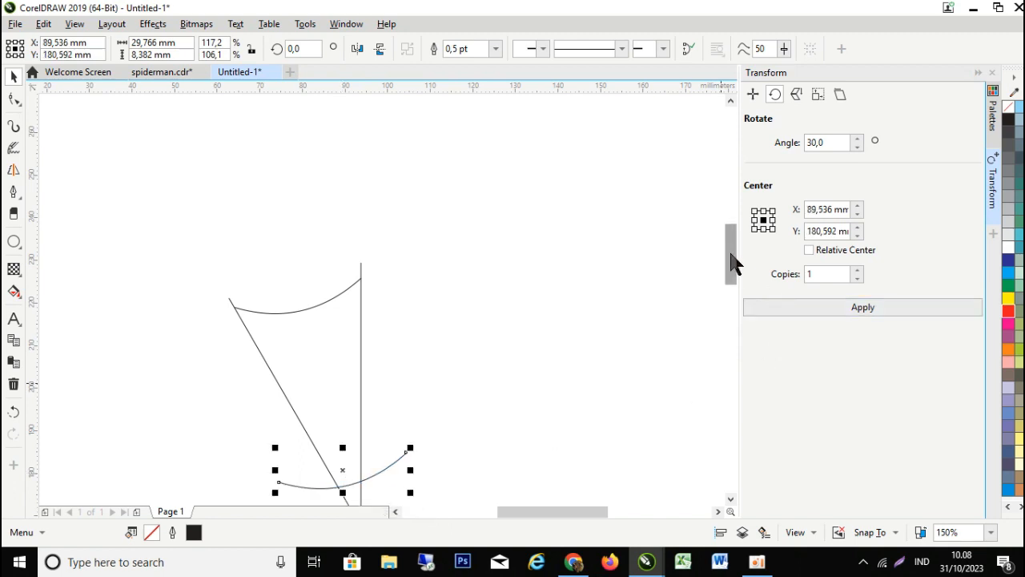
Shrink the copied arc to about 4.4 × 1.2 mm and fit it between the two lines just above their crossing.
drag(730, 255, 714, 286)
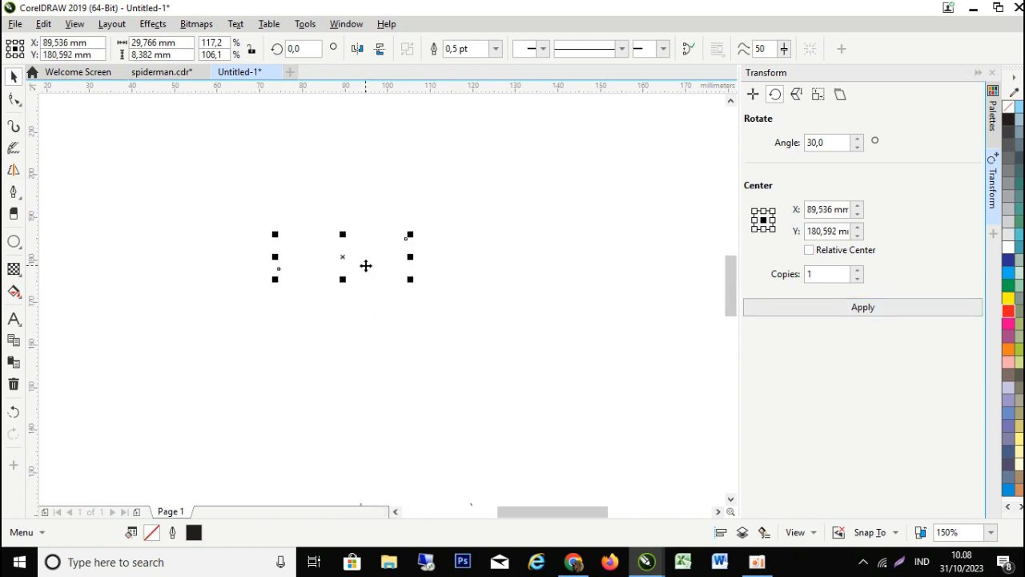
scroll(365, 265, down, 2)
scroll(365, 266, up, 2)
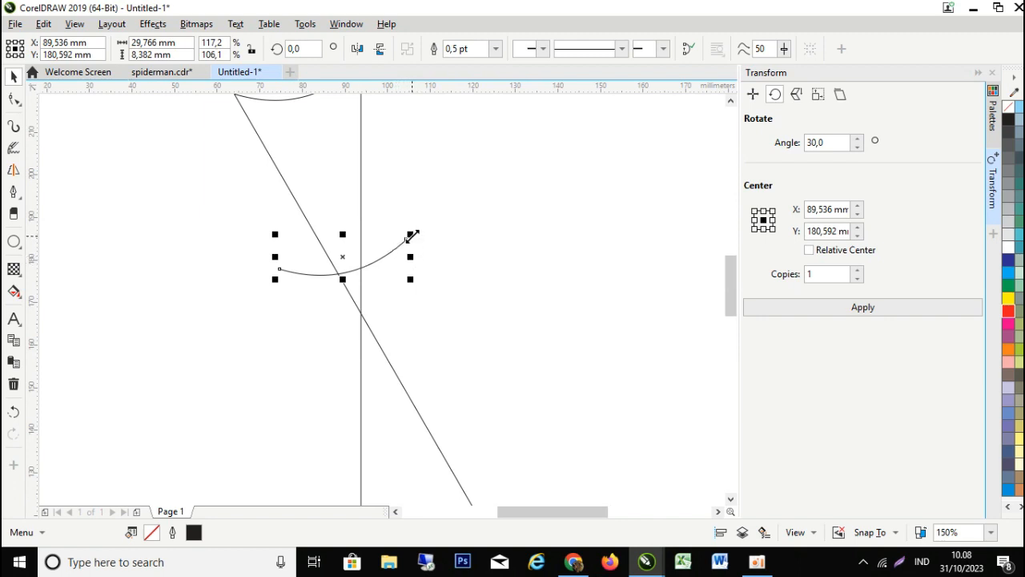
drag(411, 236, 368, 262)
drag(301, 273, 351, 275)
scroll(350, 275, up, 5)
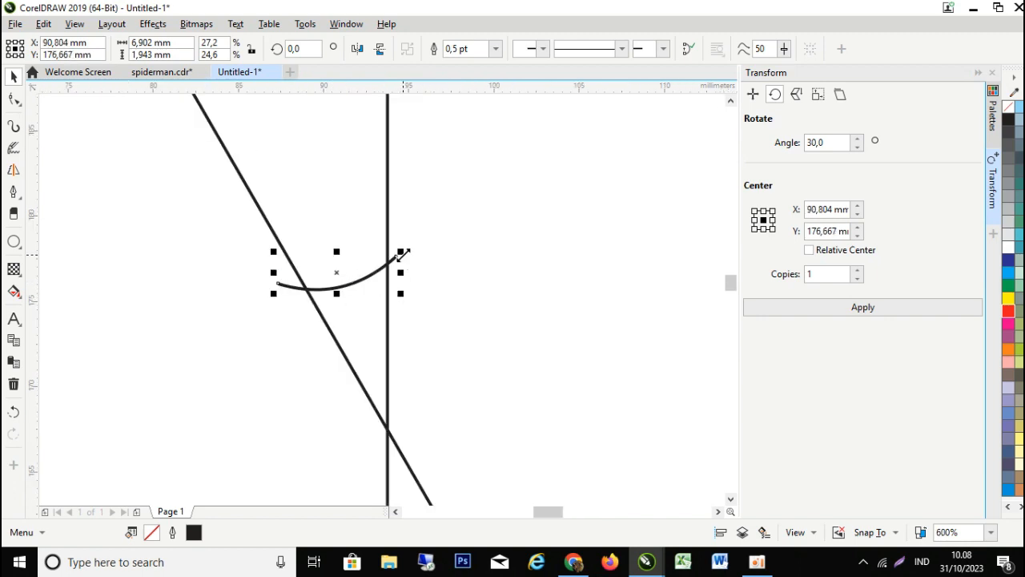
drag(402, 254, 383, 268)
drag(318, 277, 353, 303)
scroll(412, 303, down, 5)
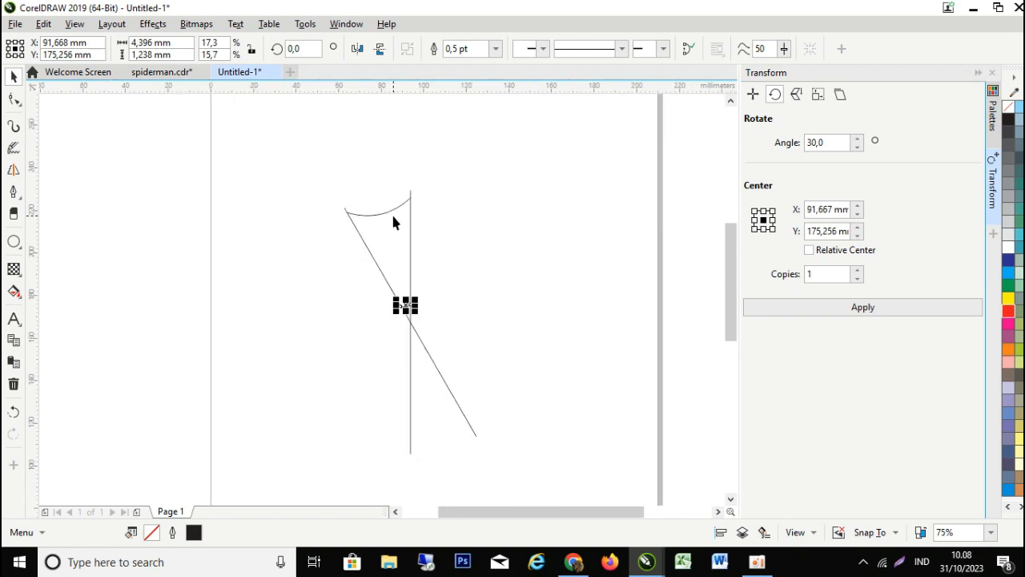
Blend the large upper web arc into the small arc near the crossing with the Blend tool.
click(21, 278)
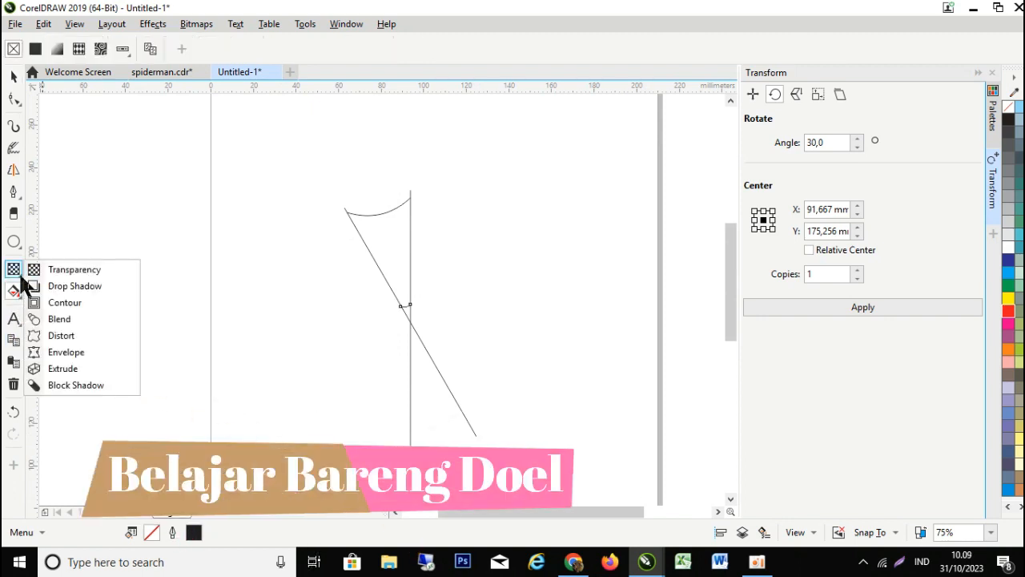
click(79, 320)
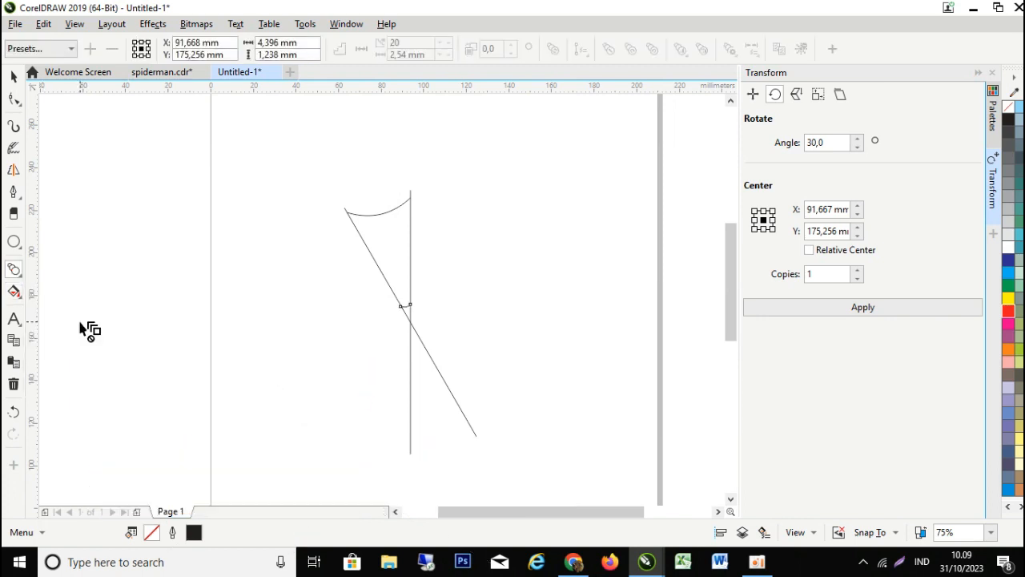
click(383, 216)
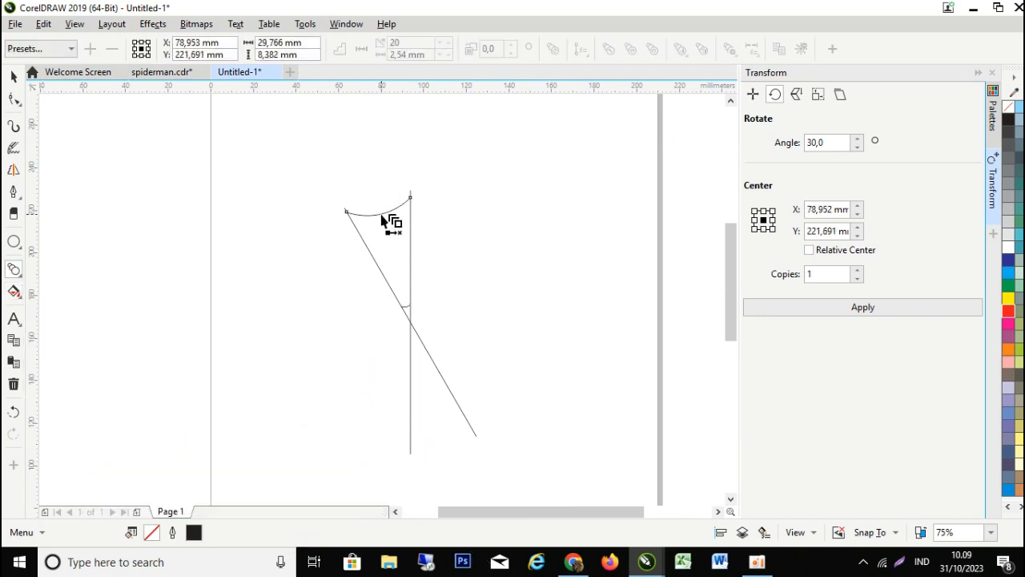
drag(382, 218, 407, 308)
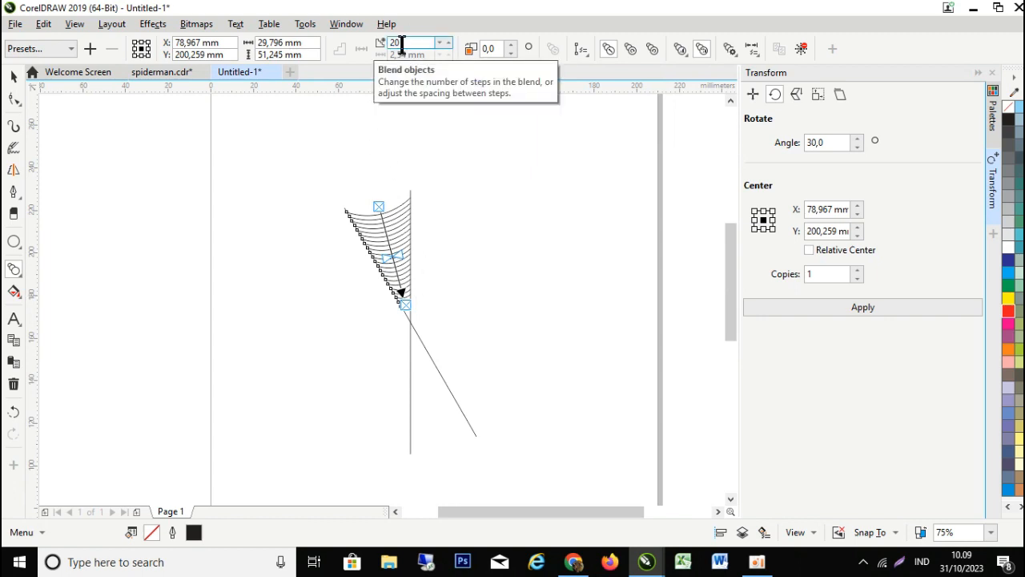
Set the number of blend steps between the two arcs to 6.
drag(400, 44, 390, 44)
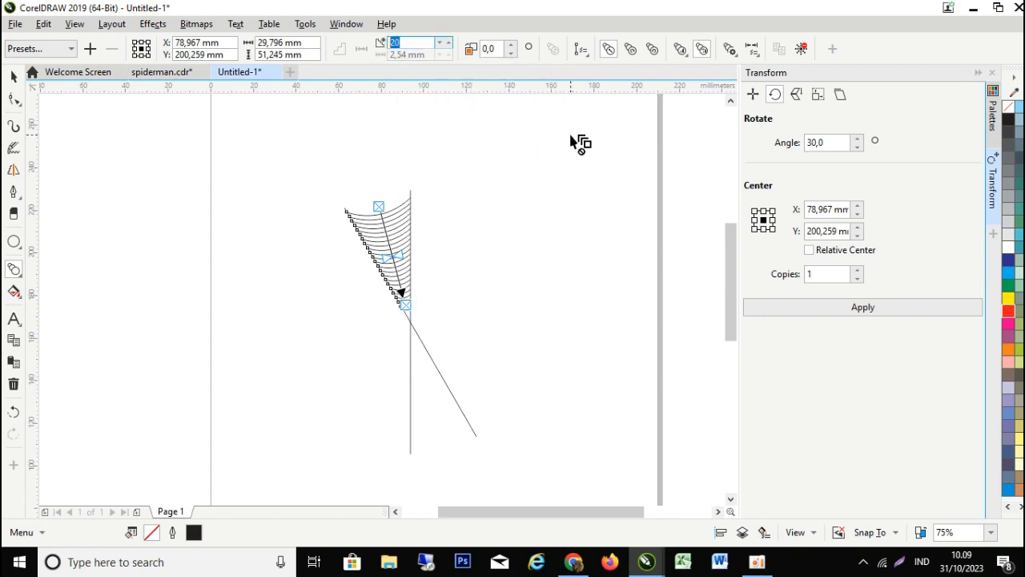
text(6)
key(Return)
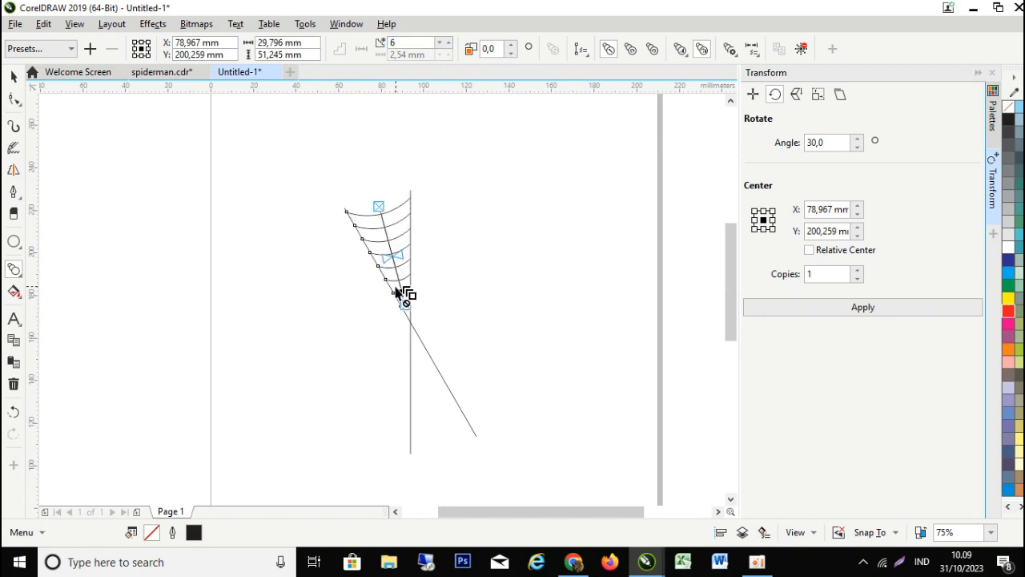
scroll(403, 293, up, 2)
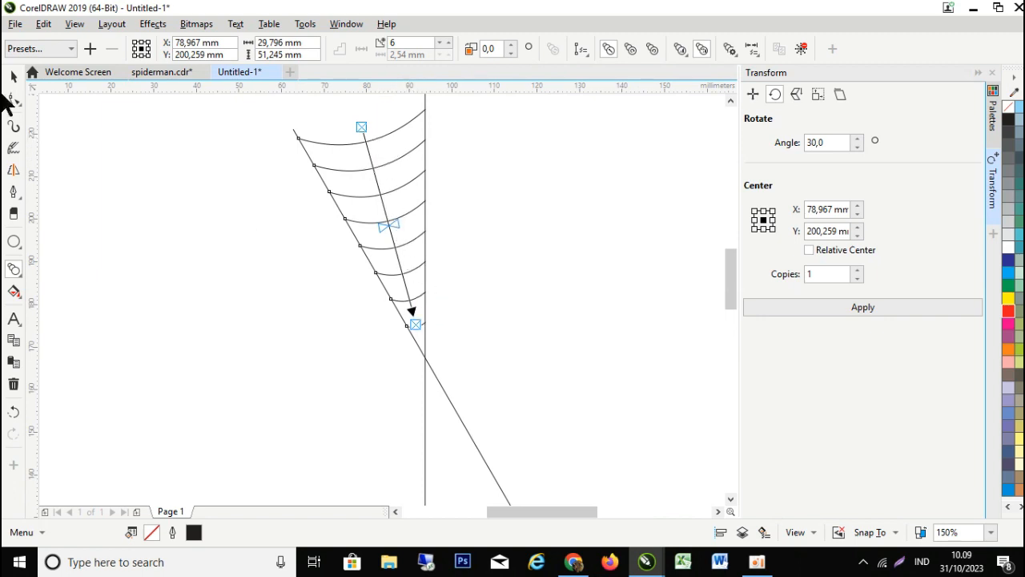
Place a copy of the blended web arcs over the lower part of the two crossing lines.
click(13, 78)
click(85, 136)
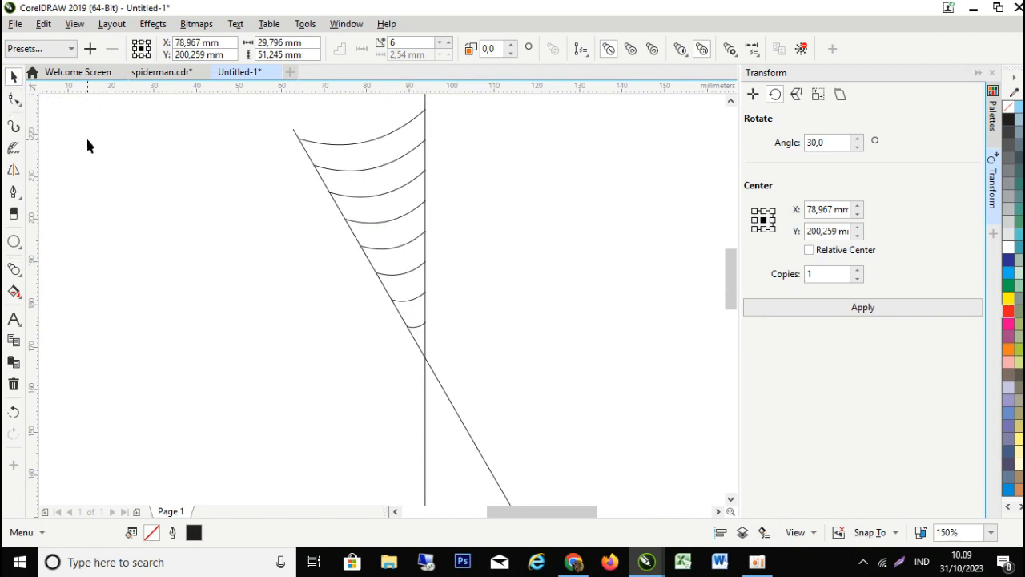
scroll(381, 263, down, 2)
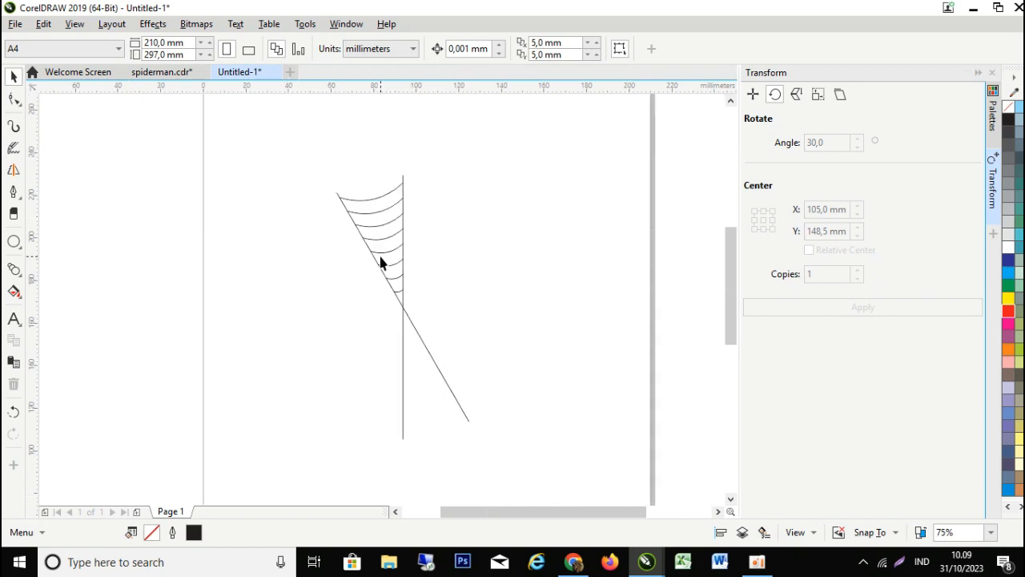
click(381, 259)
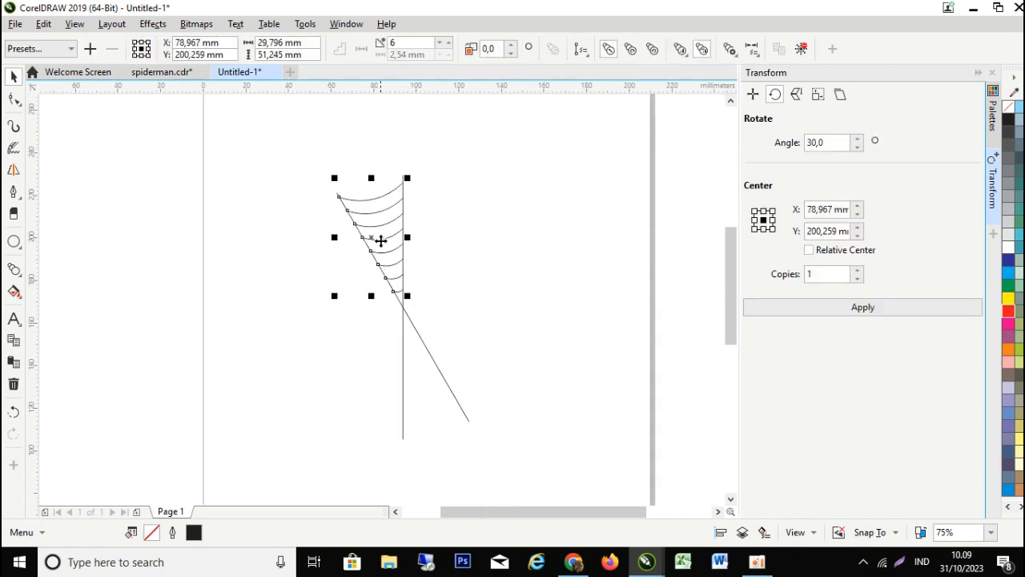
drag(382, 241, 433, 359)
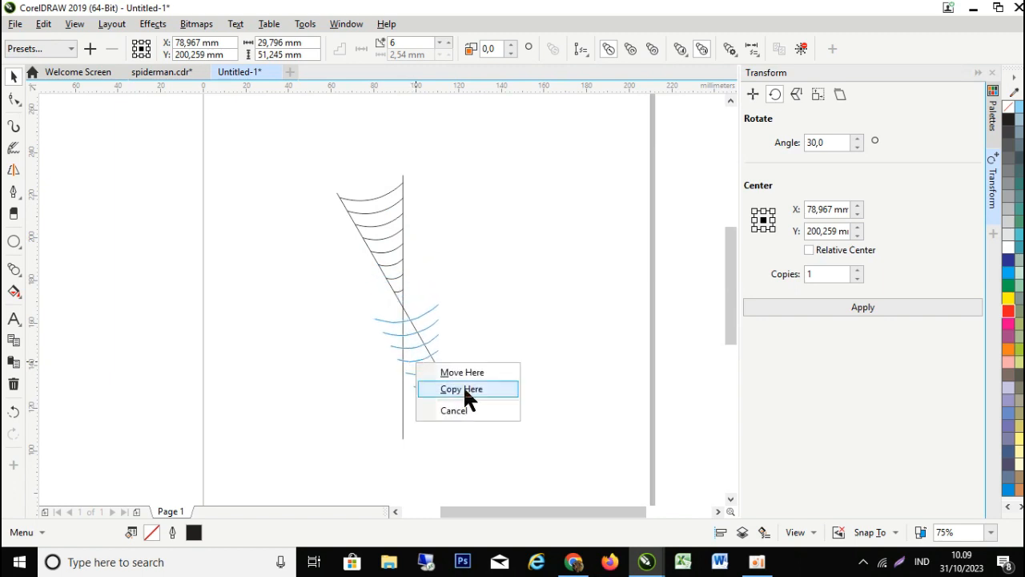
click(471, 389)
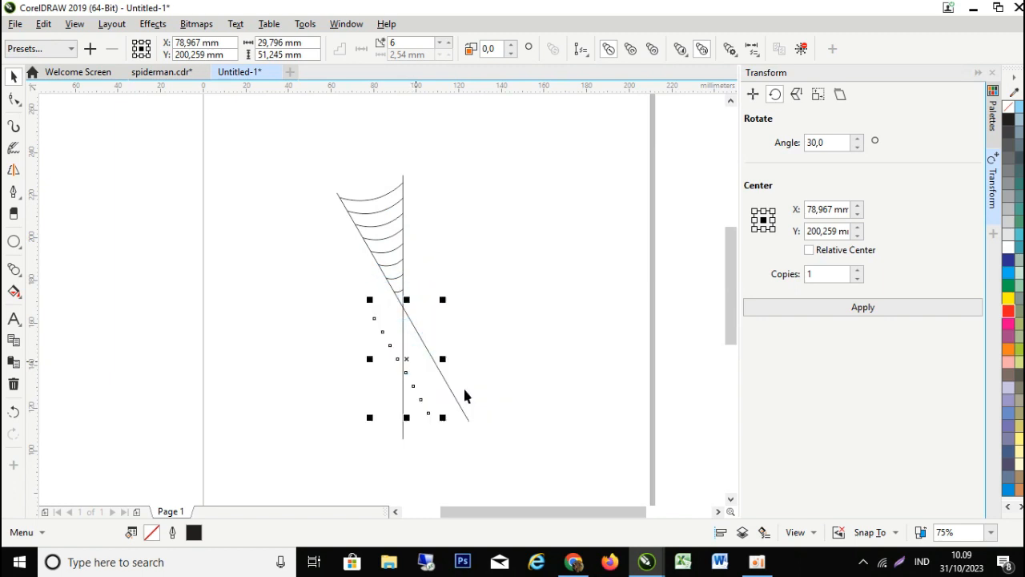
click(425, 112)
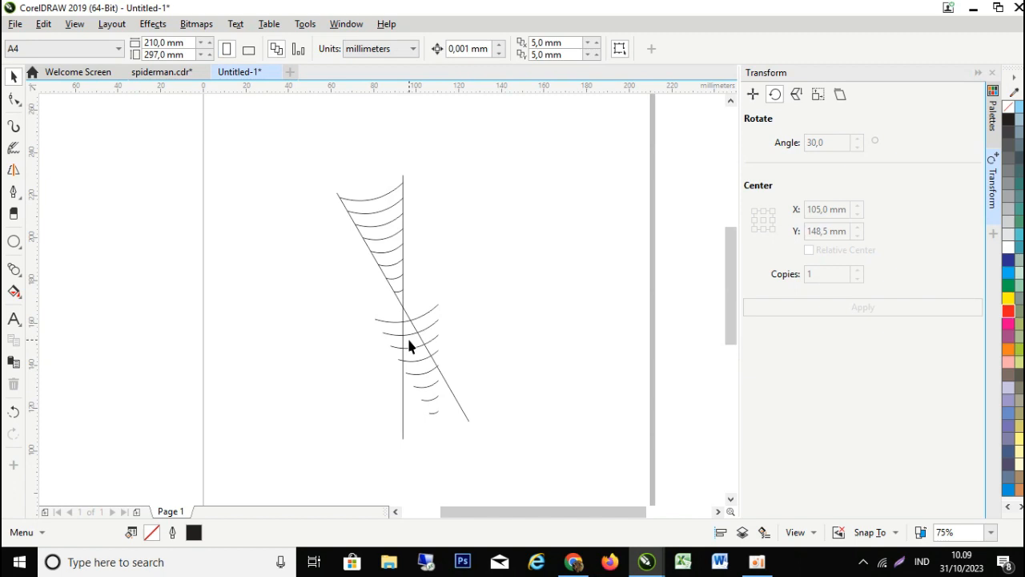
Rotate the copied arcs about half a turn and move them between the two lines below their crossing, smallest arc uppermost.
click(407, 342)
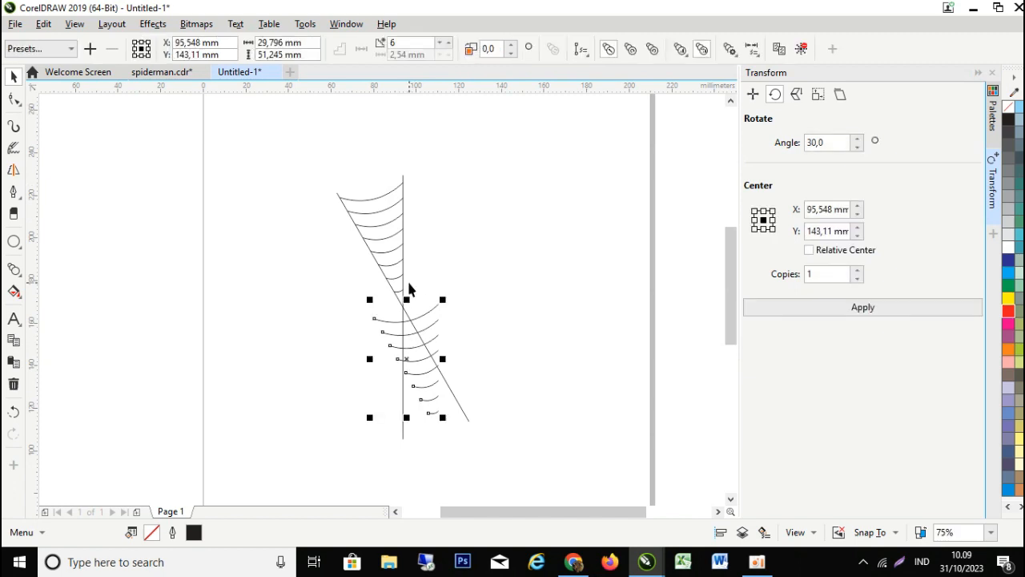
click(412, 373)
click(414, 381)
click(414, 380)
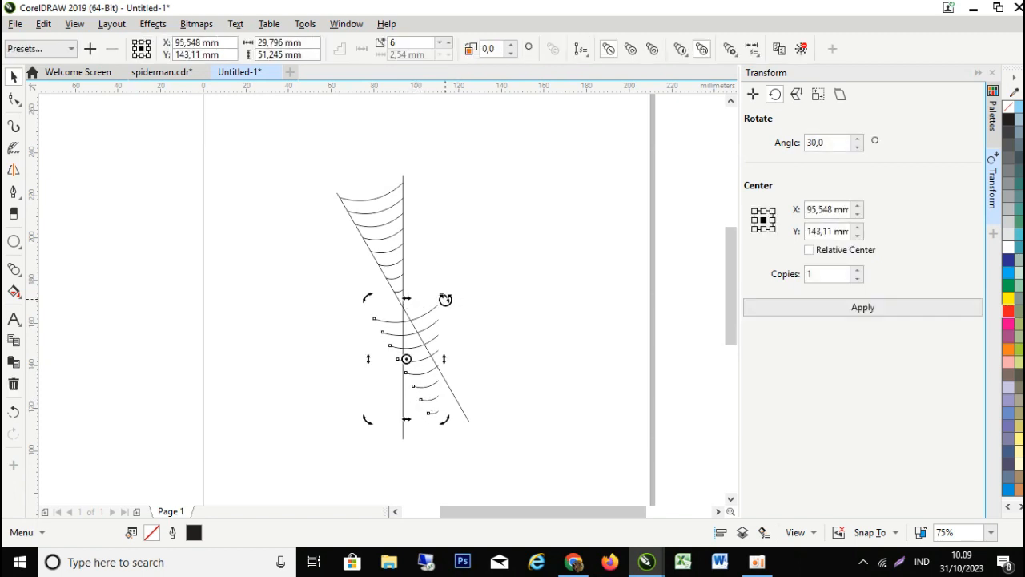
drag(446, 297, 362, 445)
drag(380, 338, 407, 347)
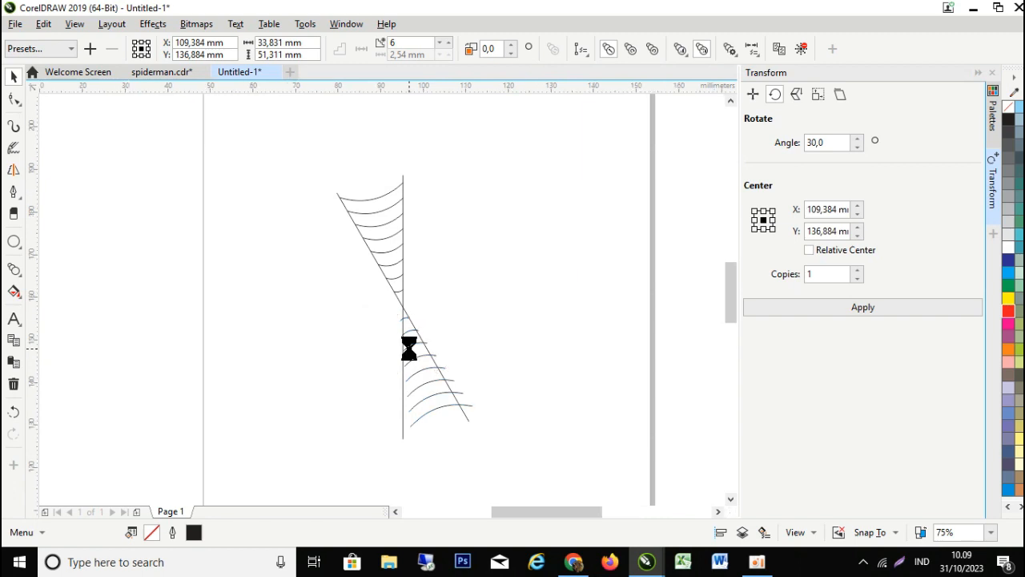
Fine-tune the lower arcs' rotation and shift them so their ends lie closer to both lines below the crossing.
scroll(407, 348, up, 2)
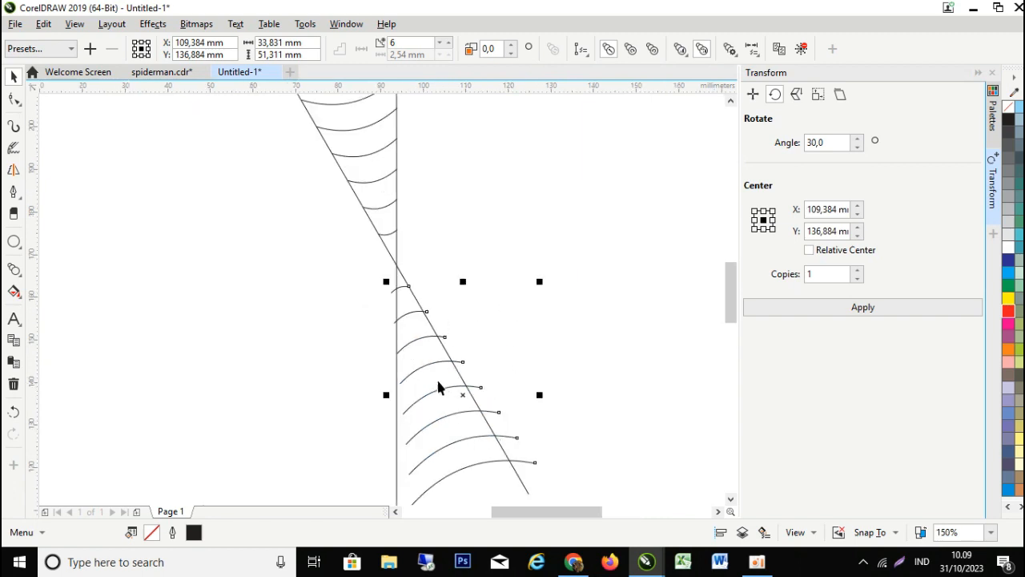
click(440, 388)
drag(539, 281, 546, 289)
drag(438, 390, 437, 402)
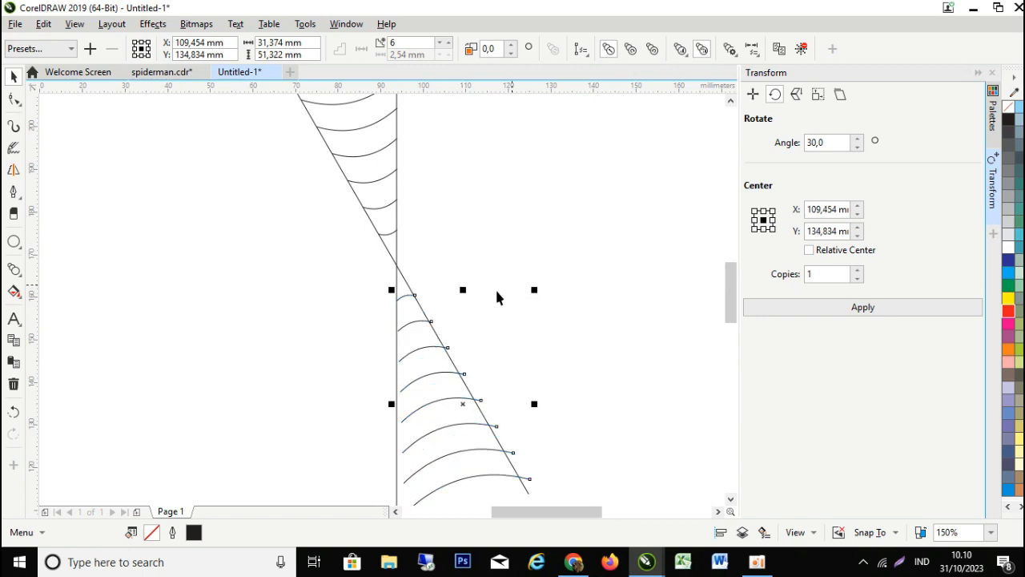
click(439, 399)
drag(533, 283, 545, 291)
drag(445, 398, 442, 398)
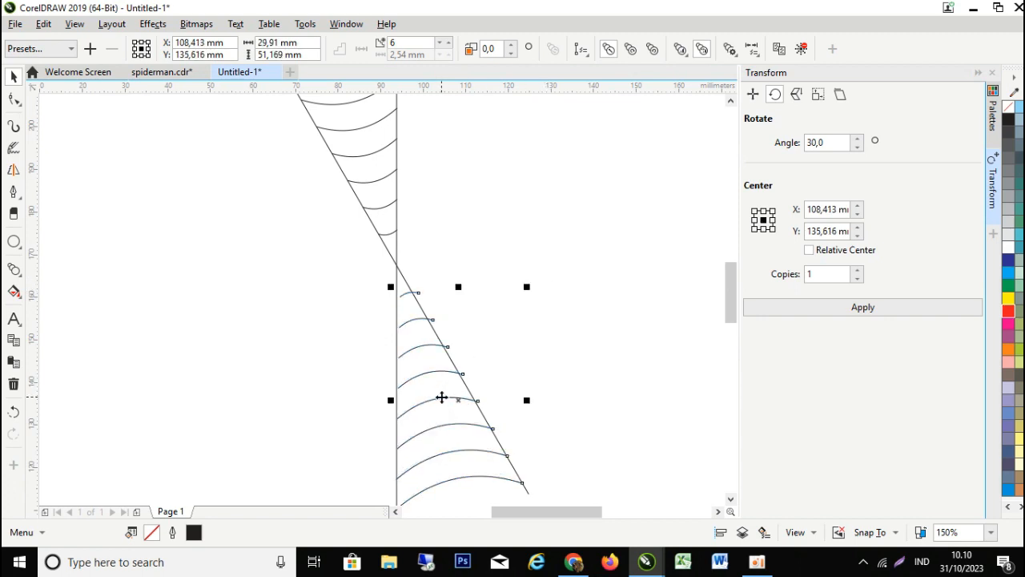
click(441, 398)
drag(390, 286, 382, 286)
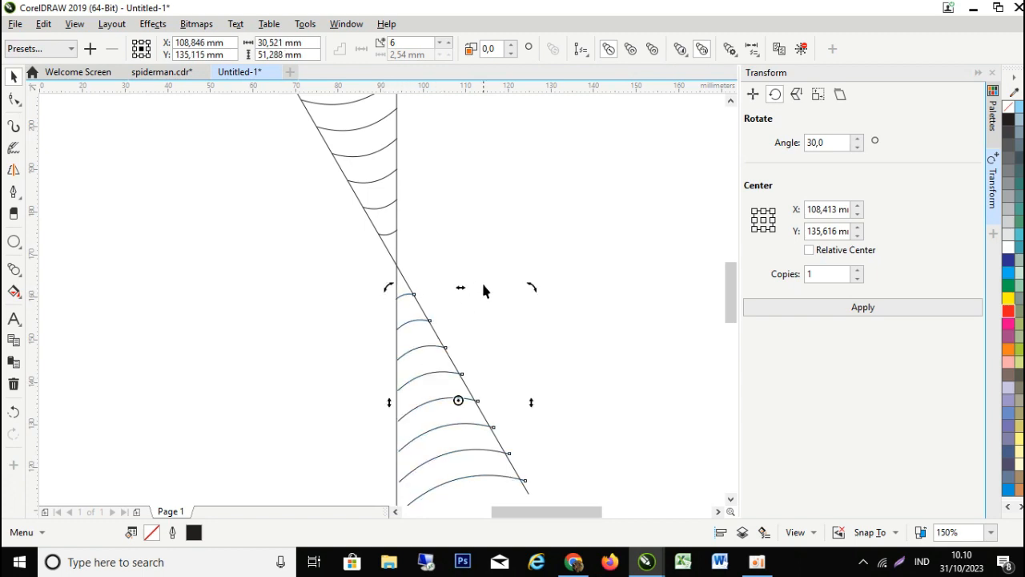
Rotate the lower arcs slightly clockwise and shift them down towards the vertical line, centred at about X 107.4, Y 134.1 mm.
click(457, 385)
click(428, 407)
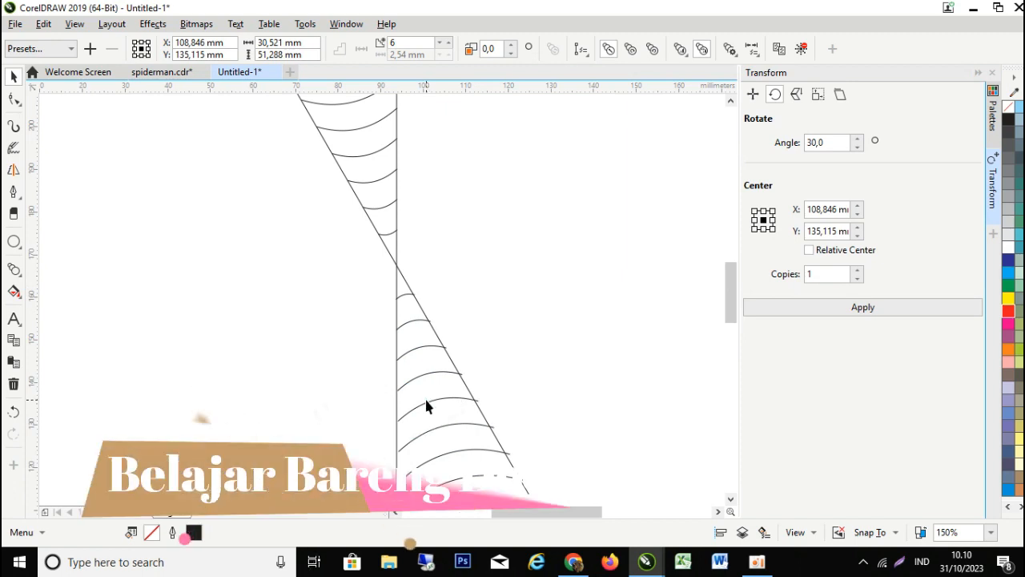
click(455, 438)
click(459, 448)
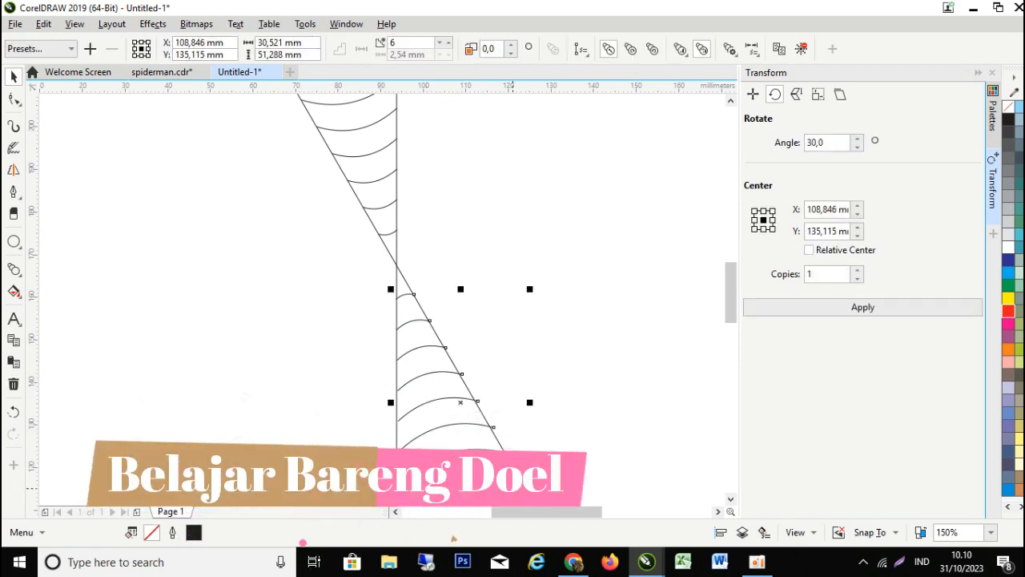
drag(731, 280, 731, 302)
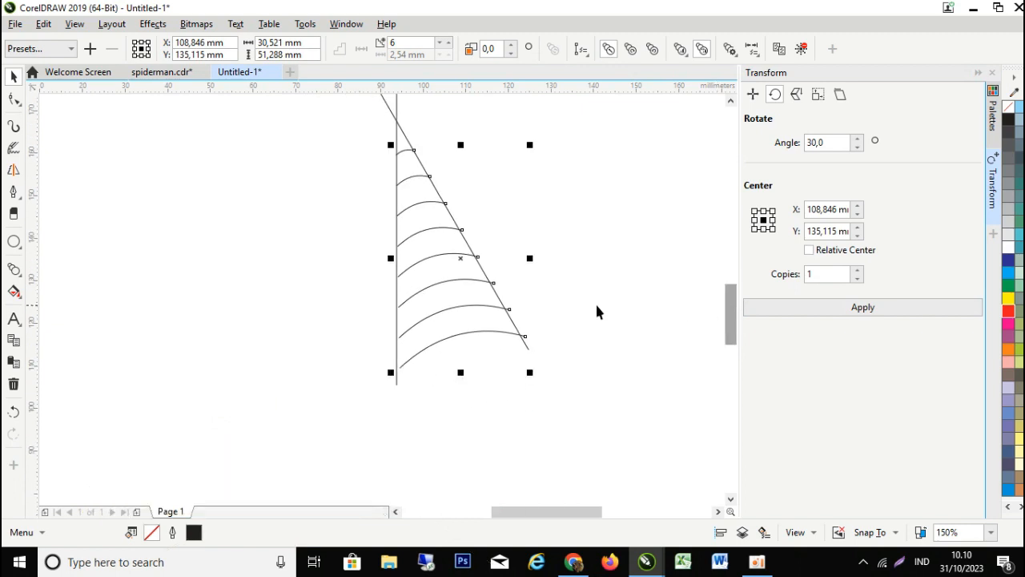
click(479, 333)
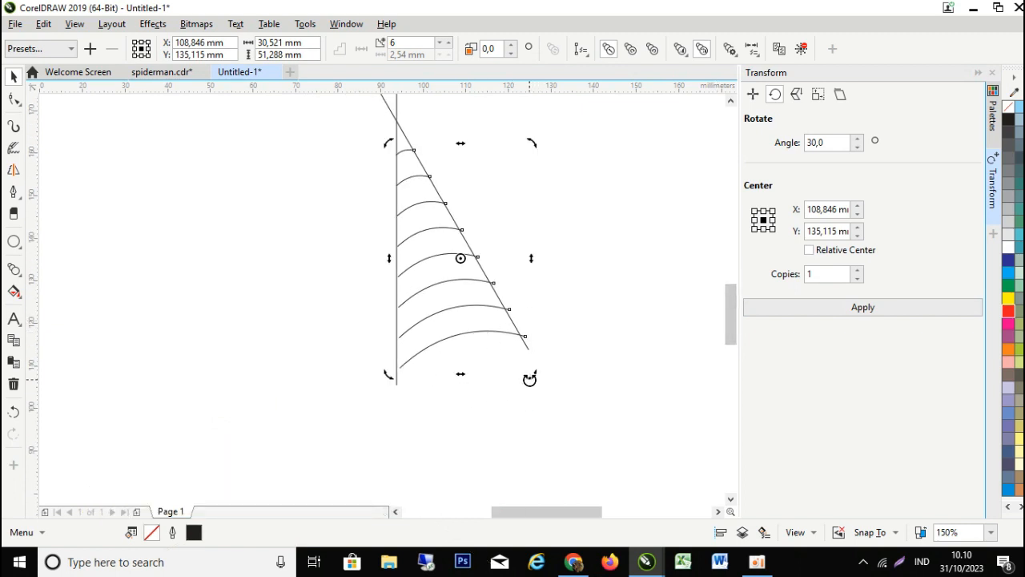
drag(529, 379, 526, 377)
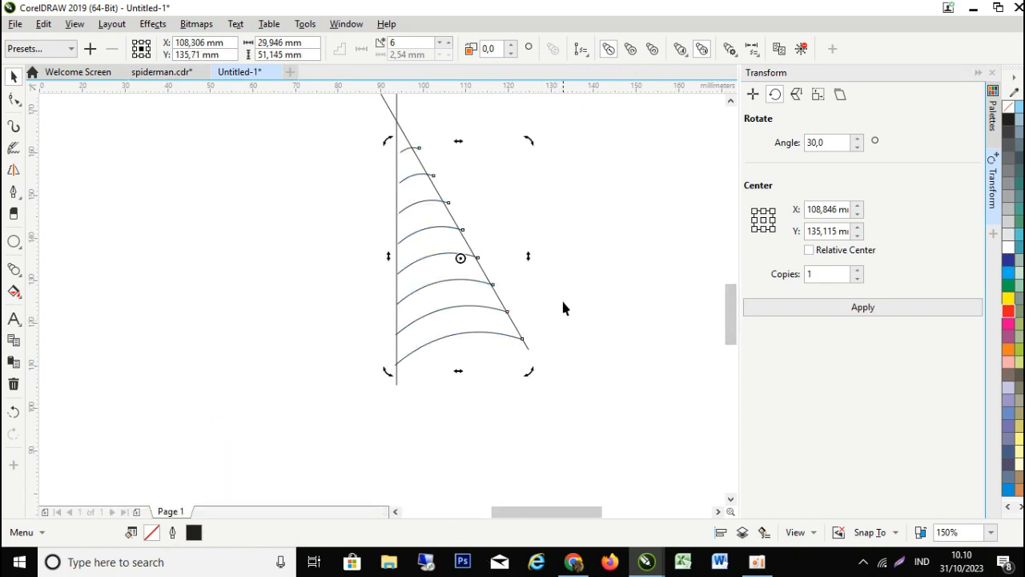
click(513, 290)
click(426, 227)
drag(425, 227, 421, 234)
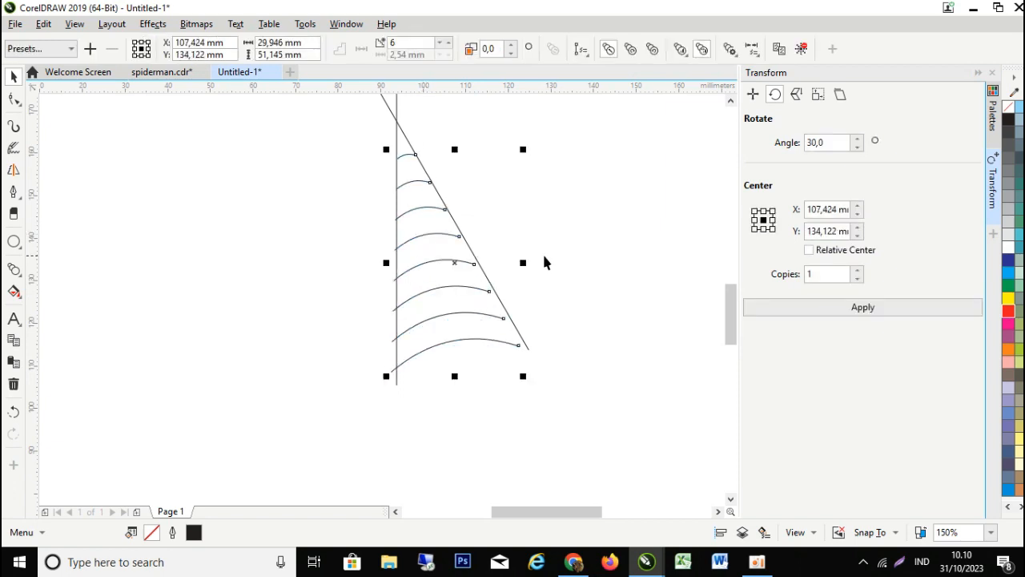
Tilt the lower arcs slightly counterclockwise, shift them towards the slanted line, and correct their rotation with a small clockwise turn.
click(483, 345)
drag(521, 377, 529, 379)
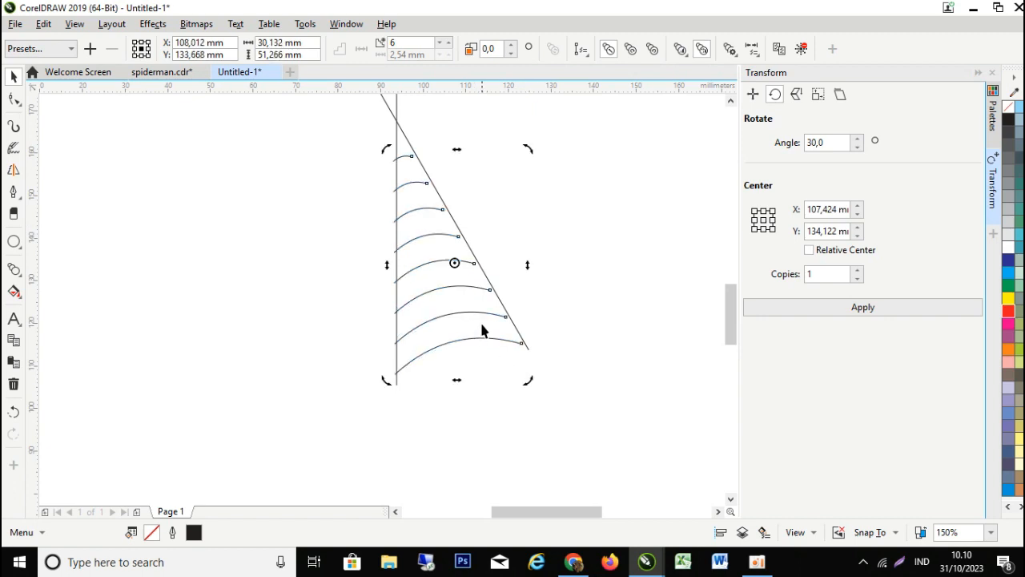
drag(430, 261, 437, 264)
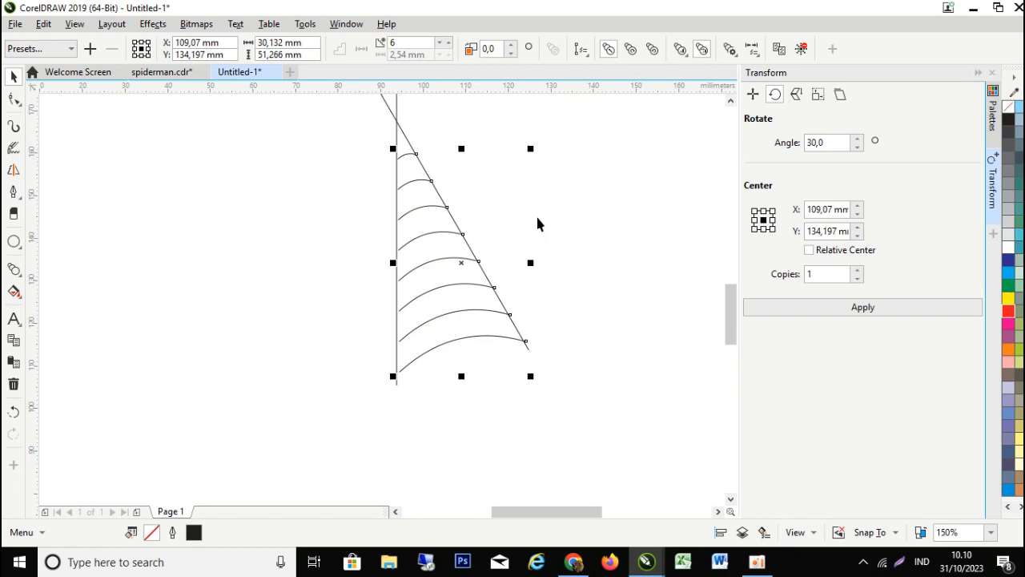
click(475, 310)
drag(529, 372, 528, 379)
click(577, 293)
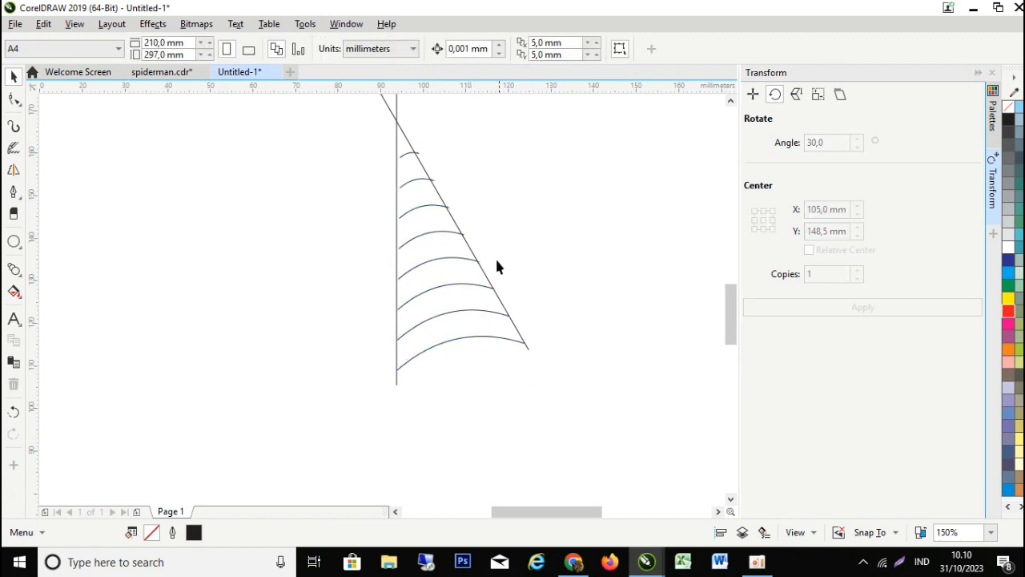
Rotate the lower arcs a touch counterclockwise and move them against the vertical line, centred at about X 108.4, Y 134.5 mm.
click(418, 183)
click(418, 184)
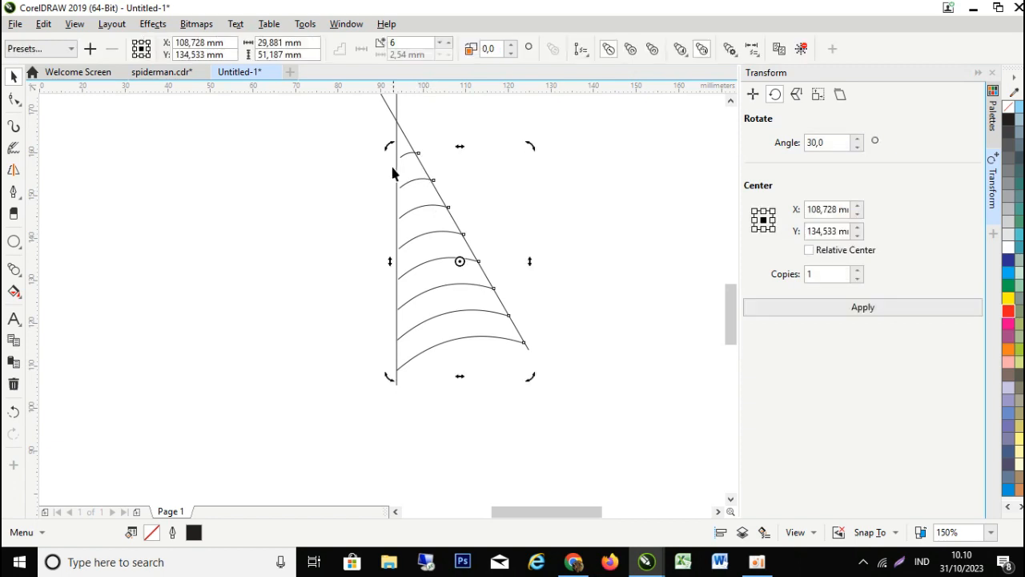
drag(390, 143, 388, 147)
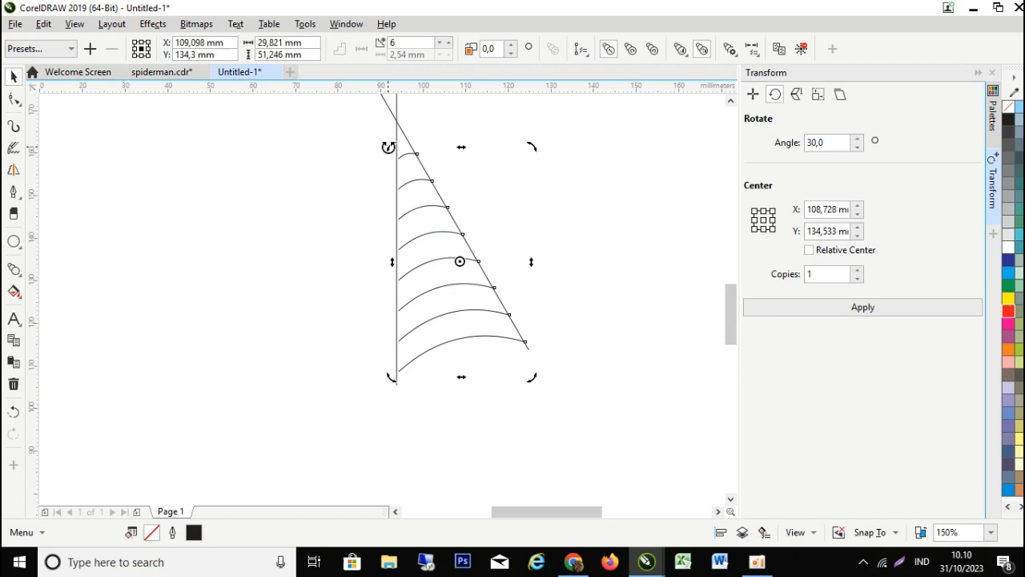
click(528, 181)
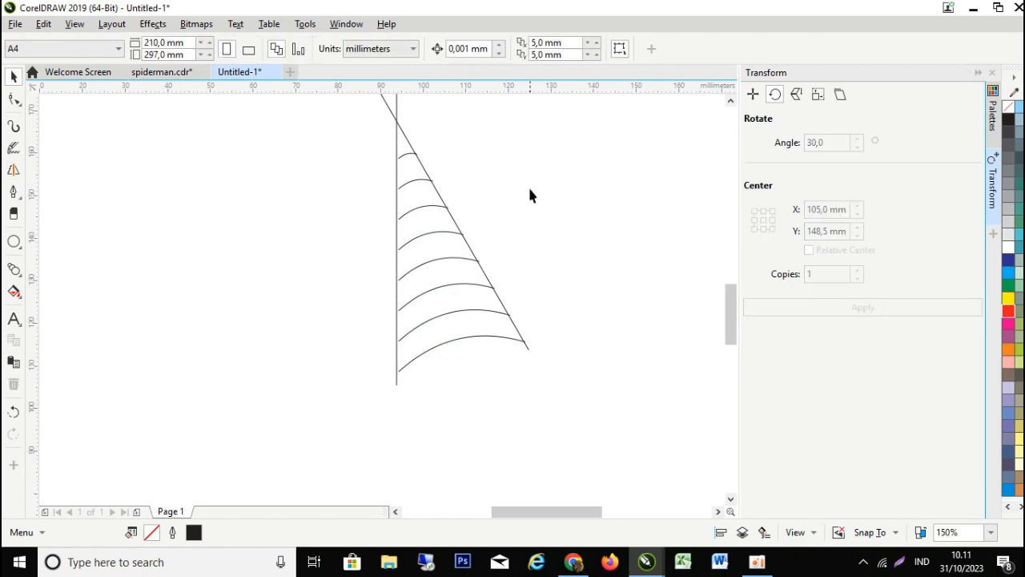
click(409, 182)
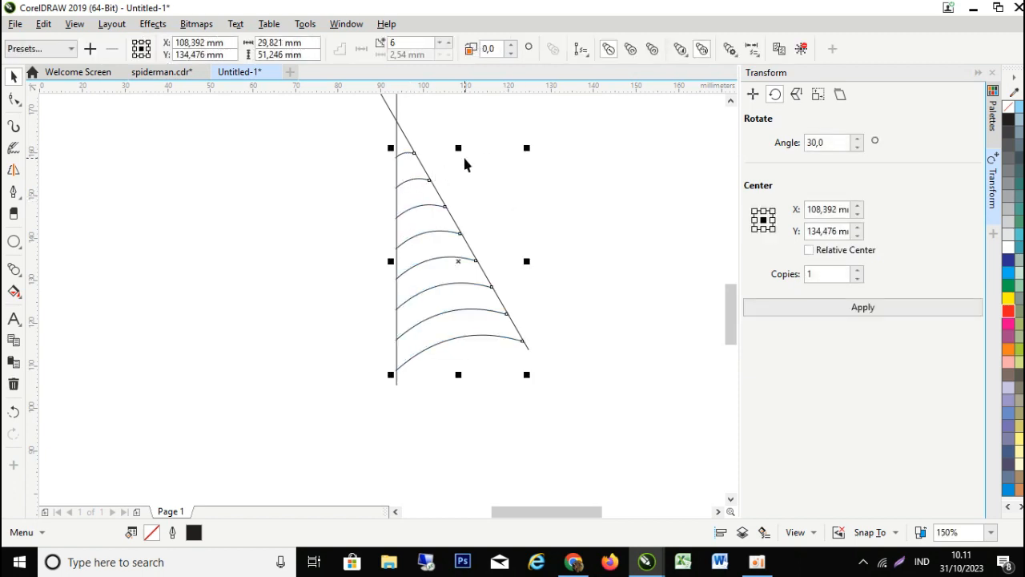
click(593, 201)
Group the two crossing lines with both sets of blended arcs.
scroll(593, 201, down, 4)
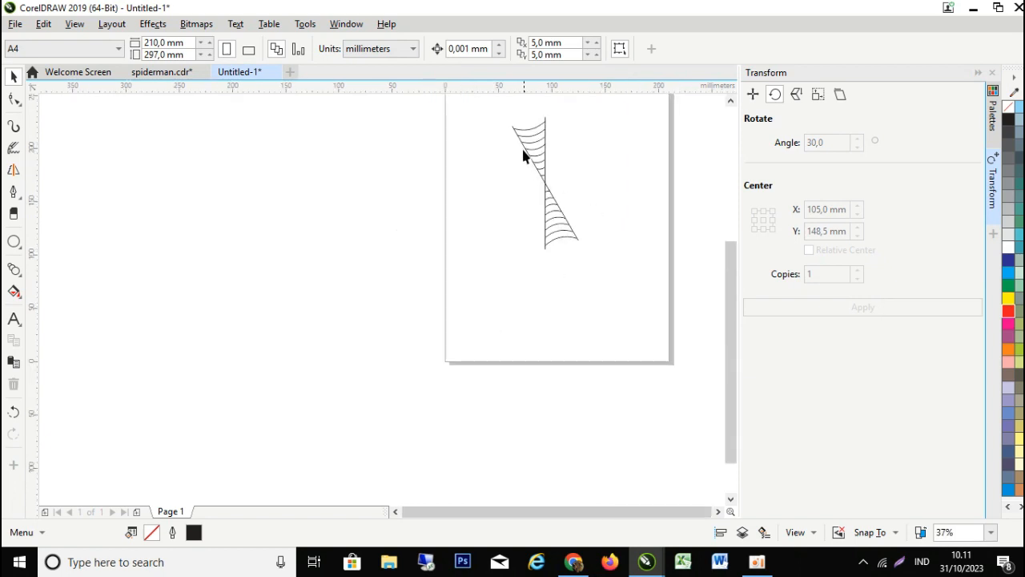
drag(473, 103, 609, 275)
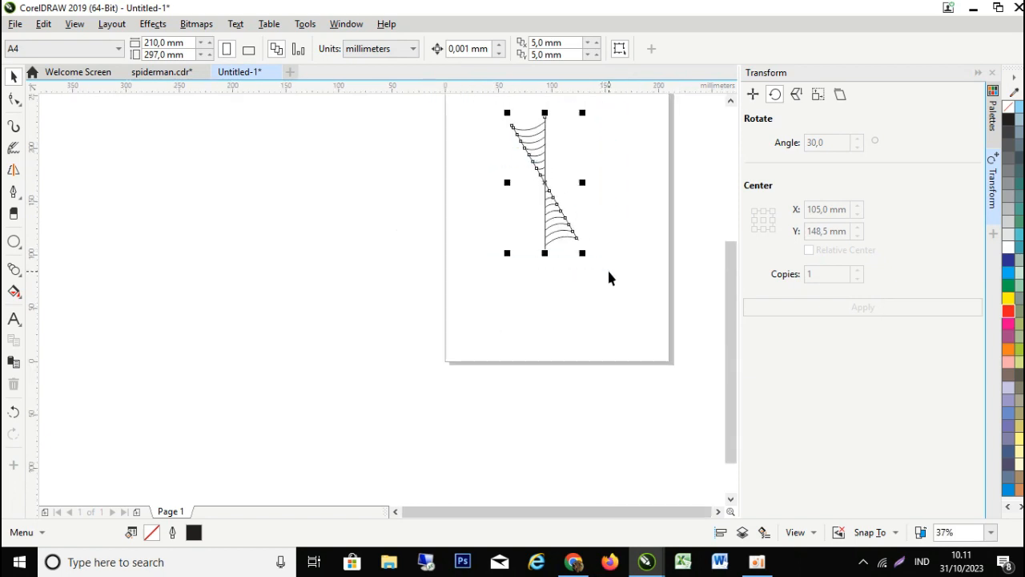
right_click(546, 194)
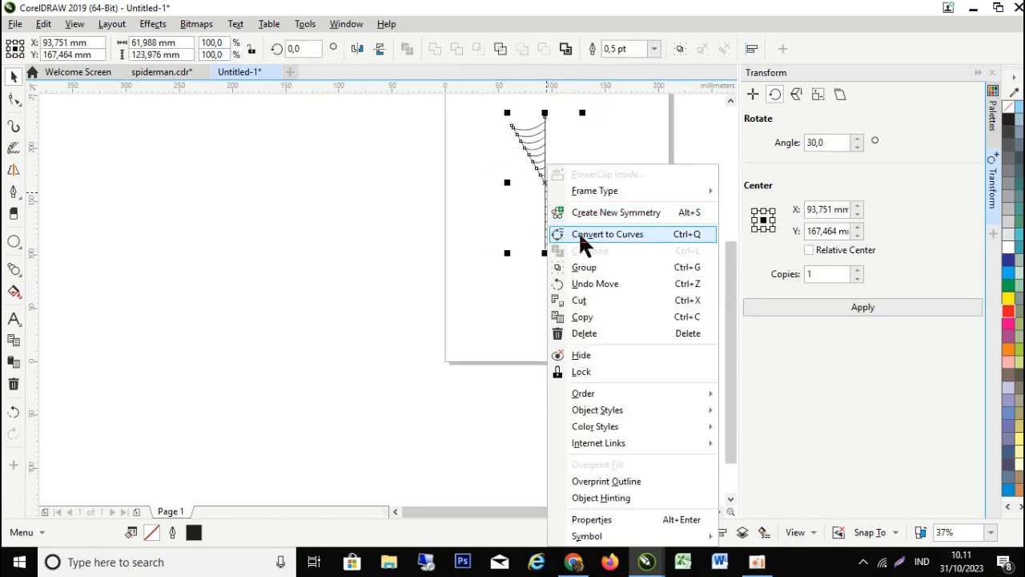
click(587, 267)
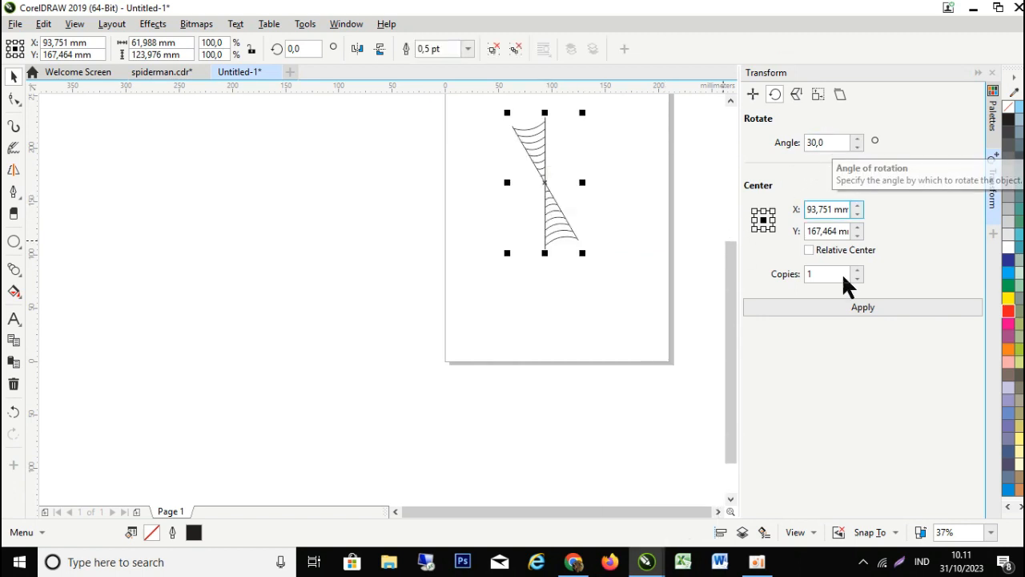
Create 5 rotated copies of the grouped web segments at 30° about their centre to complete the circular web.
click(821, 275)
drag(821, 275, 797, 279)
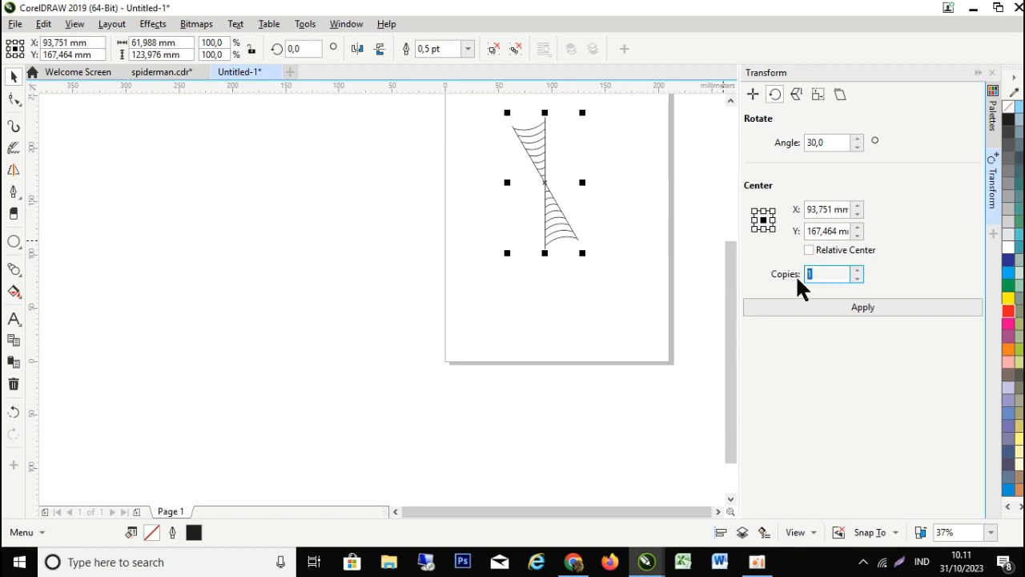
text(5)
click(835, 304)
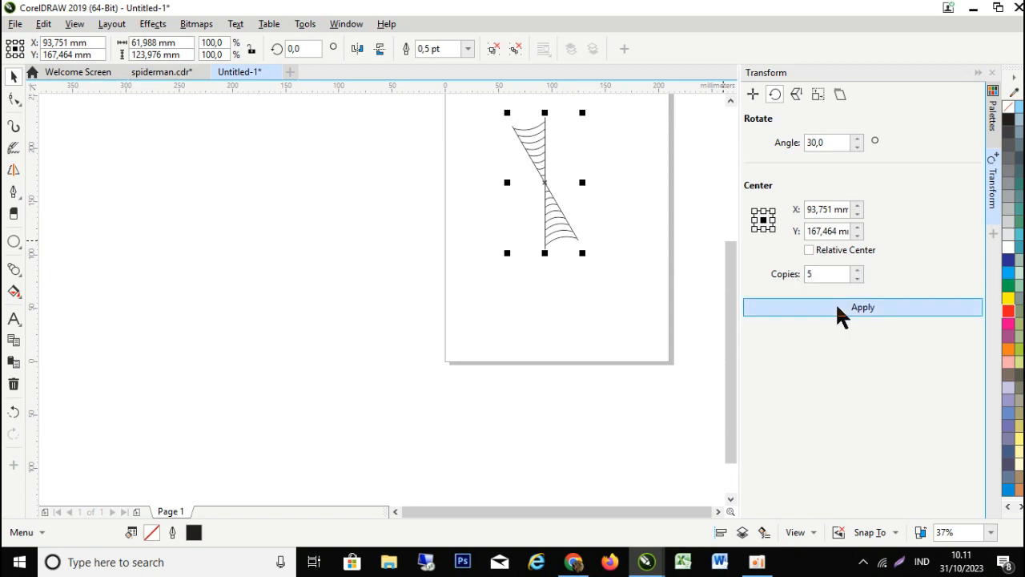
click(685, 295)
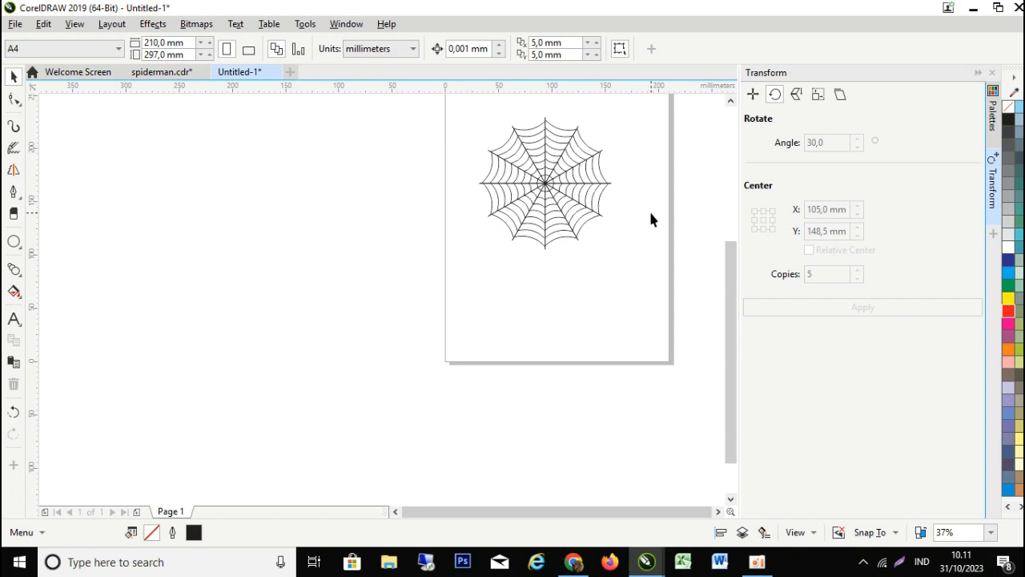
Examine how the arc ends meet the vertical line in the upper part of the web.
scroll(556, 121, up, 5)
scroll(555, 121, down, 4)
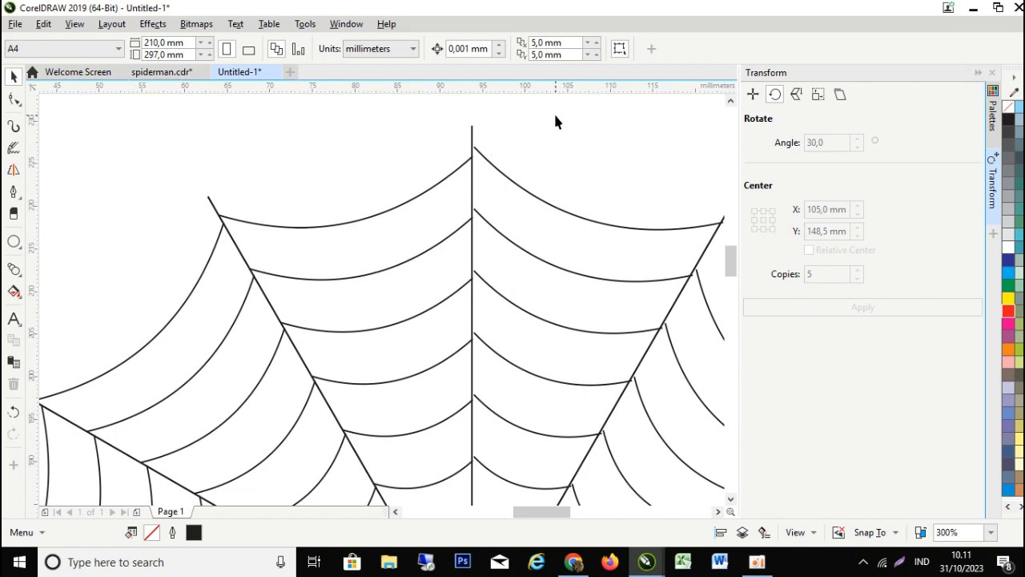
scroll(558, 187, up, 1)
scroll(551, 190, down, 1)
scroll(551, 191, up, 8)
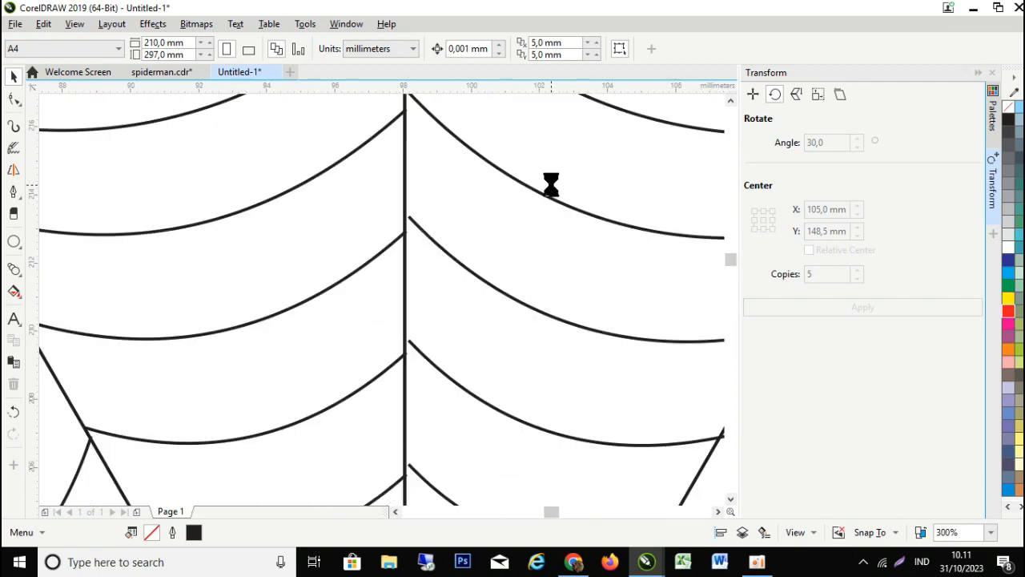
Group all the segments of the circular web and enlarge the group proportionally to about 246 mm across.
scroll(112, 278, down, 1)
scroll(126, 278, up, 1)
scroll(126, 277, down, 3)
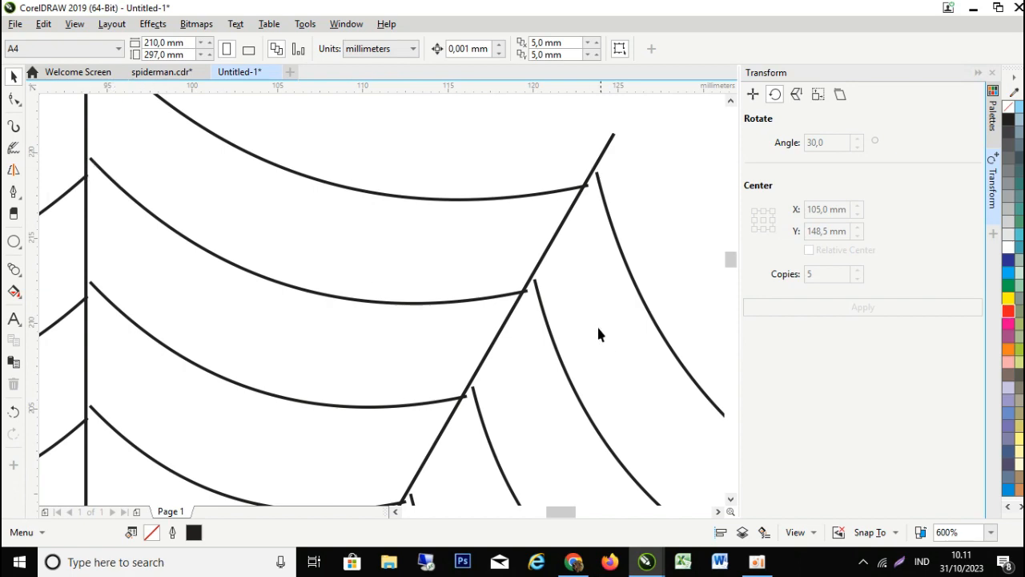
scroll(599, 333, down, 6)
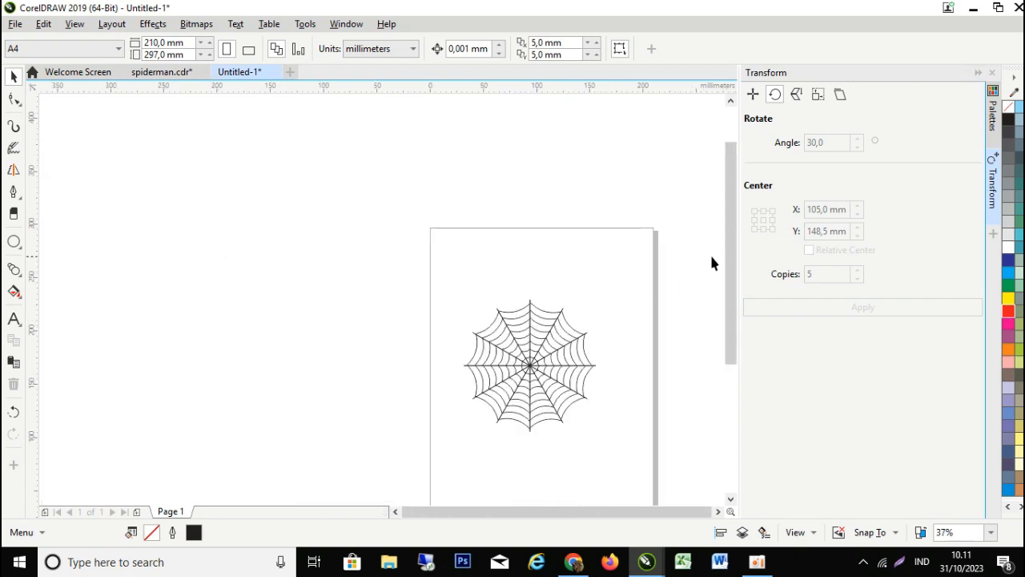
drag(731, 258, 732, 307)
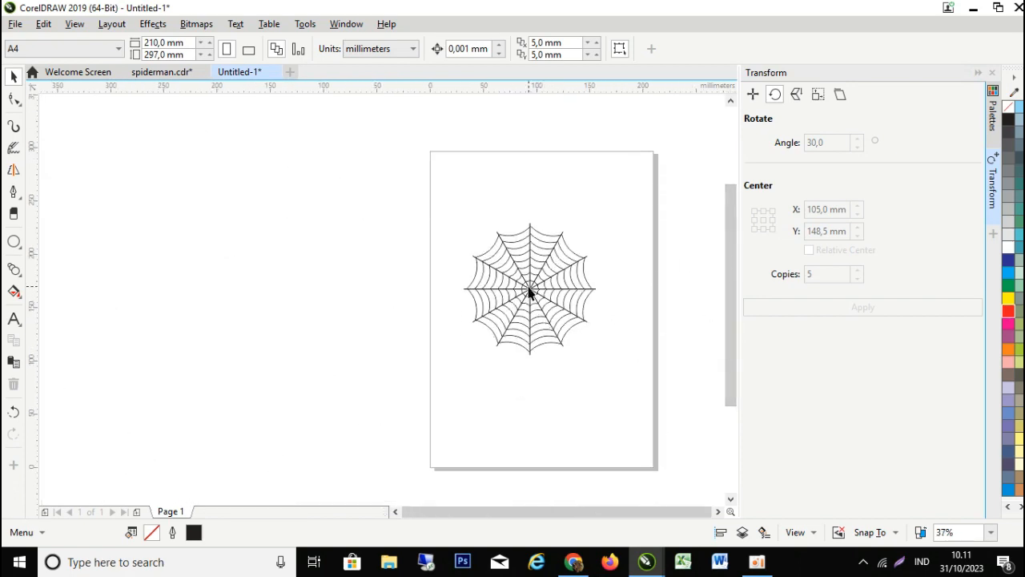
scroll(529, 293, up, 1)
scroll(147, 216, down, 2)
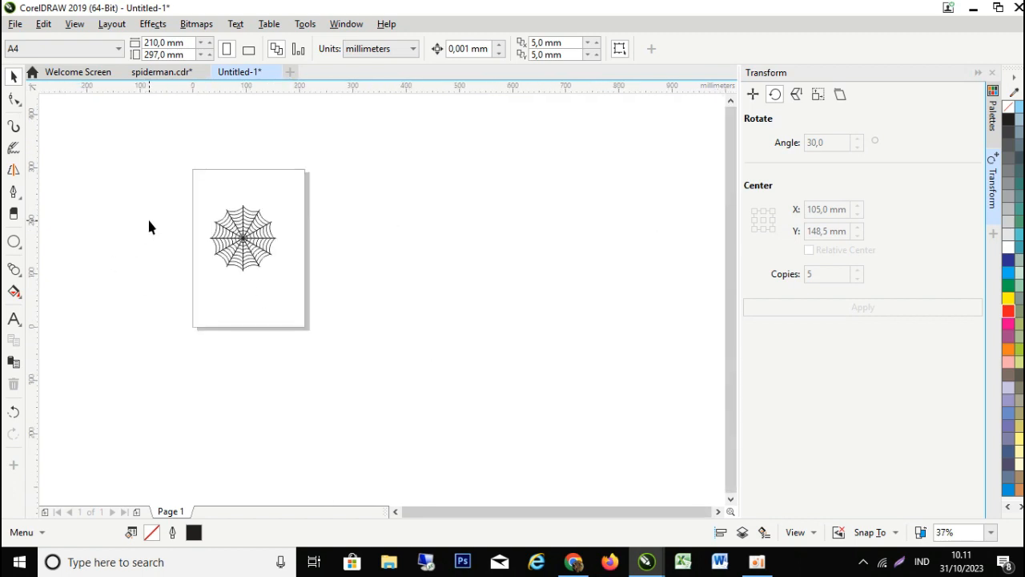
drag(139, 170, 311, 315)
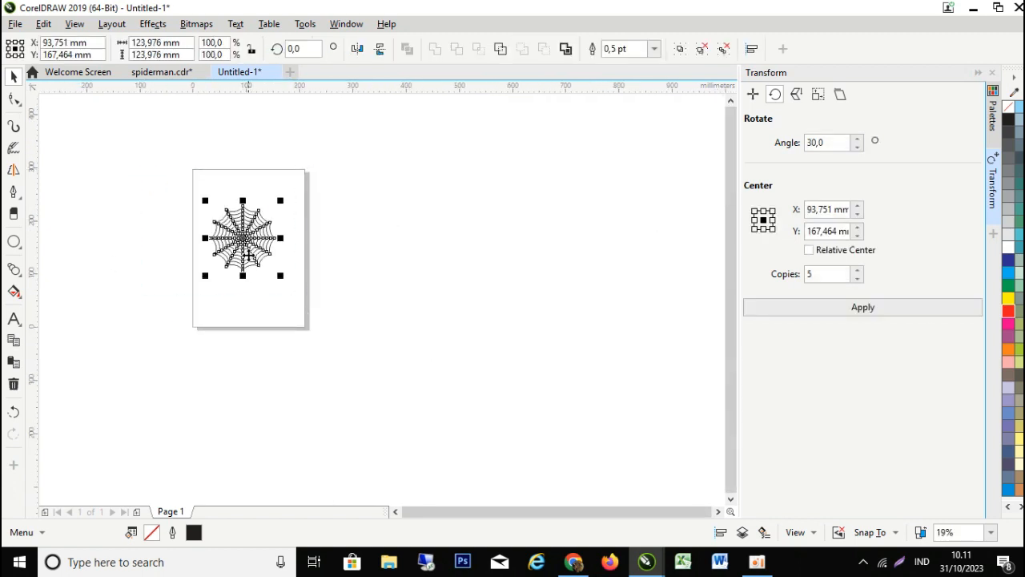
right_click(242, 244)
click(272, 268)
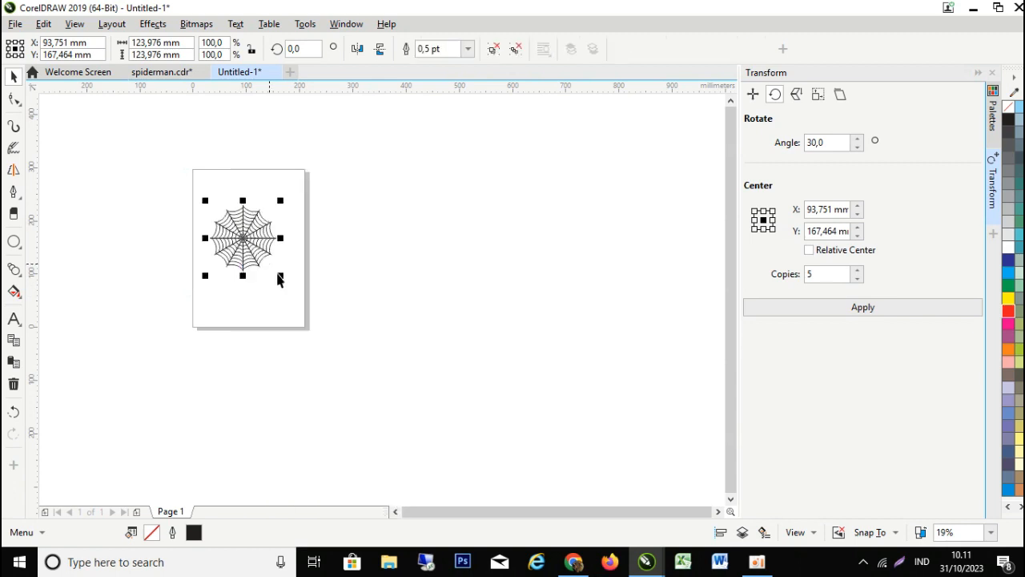
drag(279, 279, 344, 369)
click(452, 275)
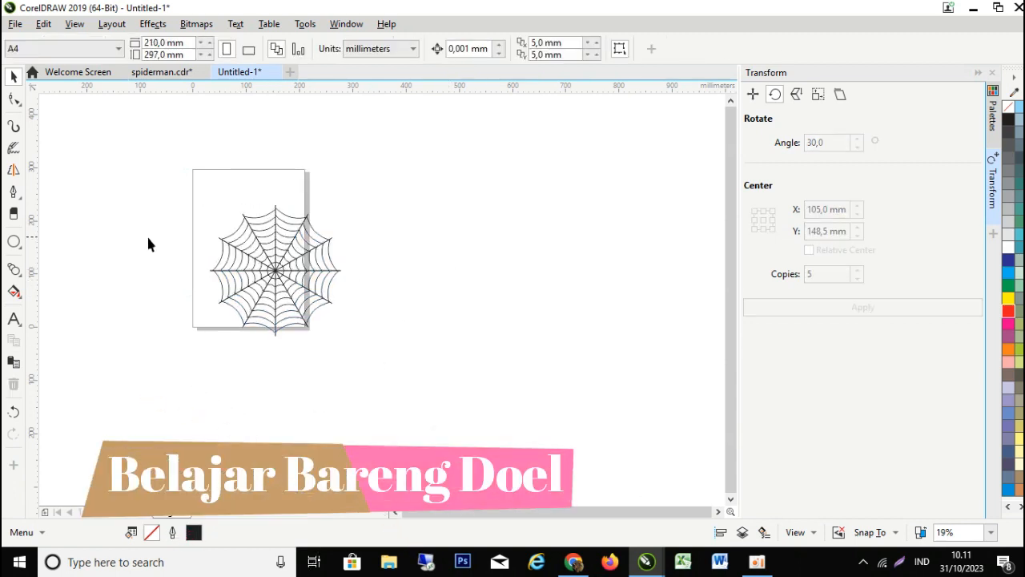
Draw an ellipse about 199 mm wide and 213 mm high on the empty area beside the web.
click(14, 242)
drag(431, 222, 537, 336)
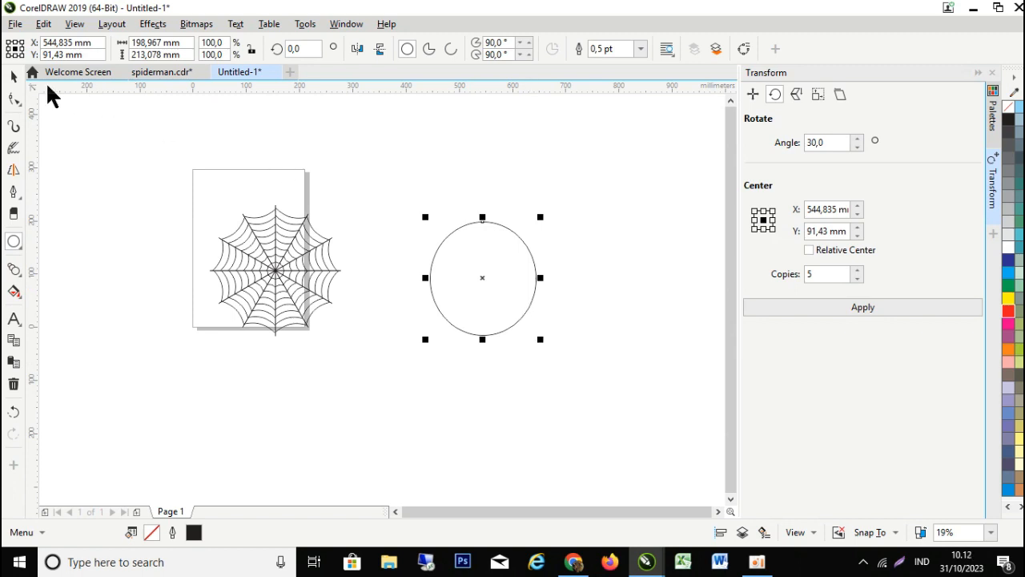
click(13, 77)
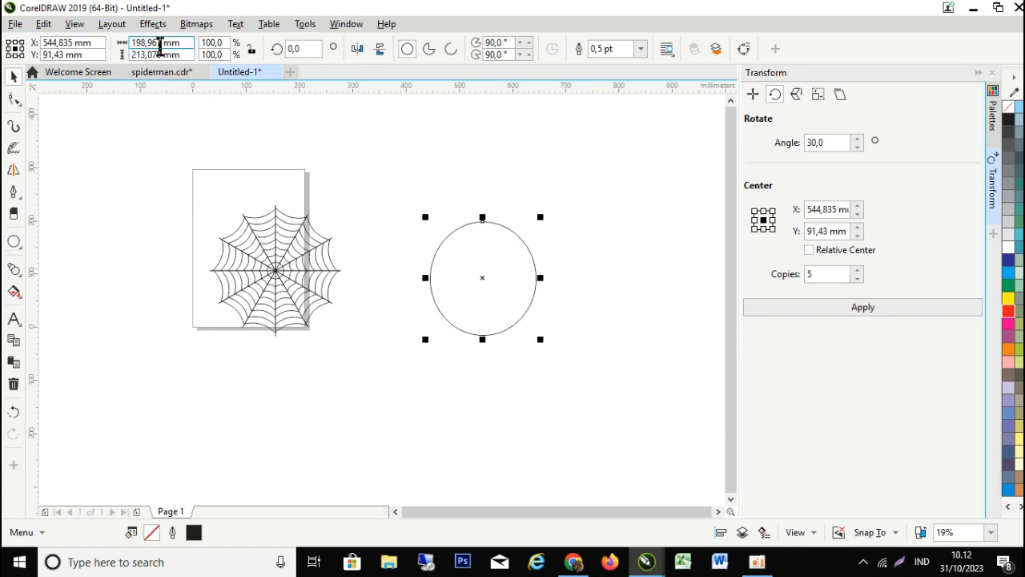
Set the ellipse's width and height both to 200 mm.
drag(160, 45, 122, 44)
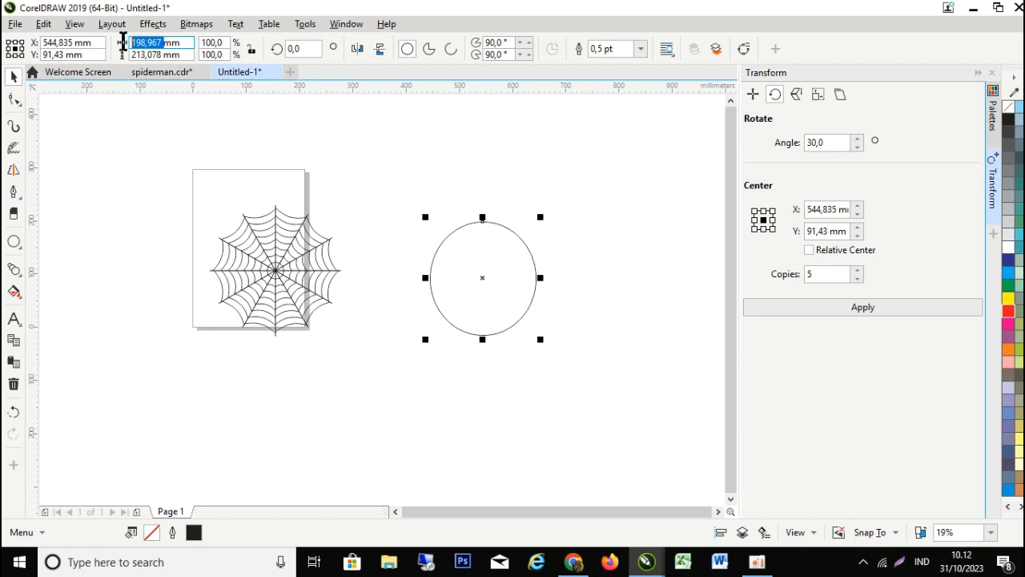
text(200)
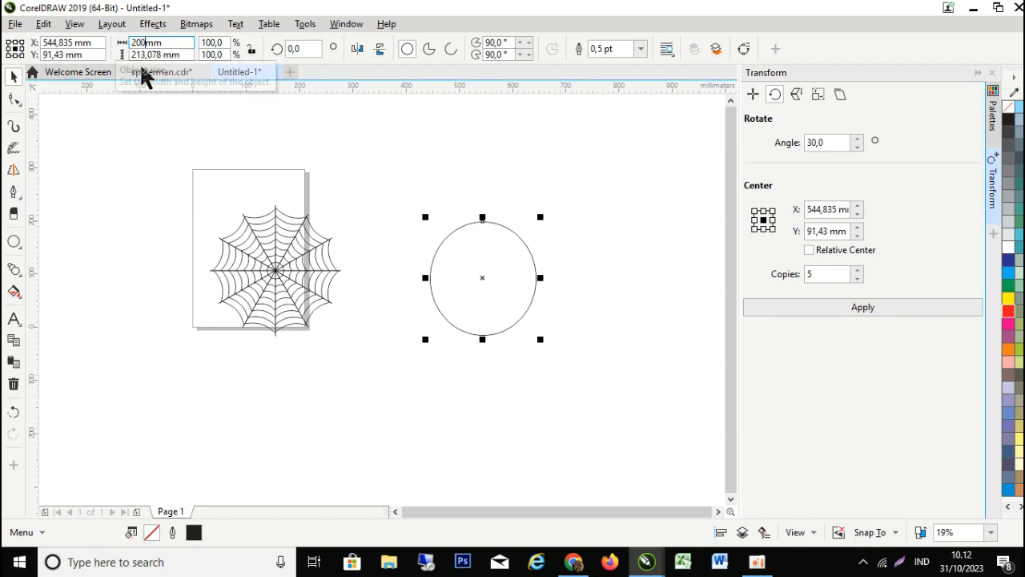
key(Return)
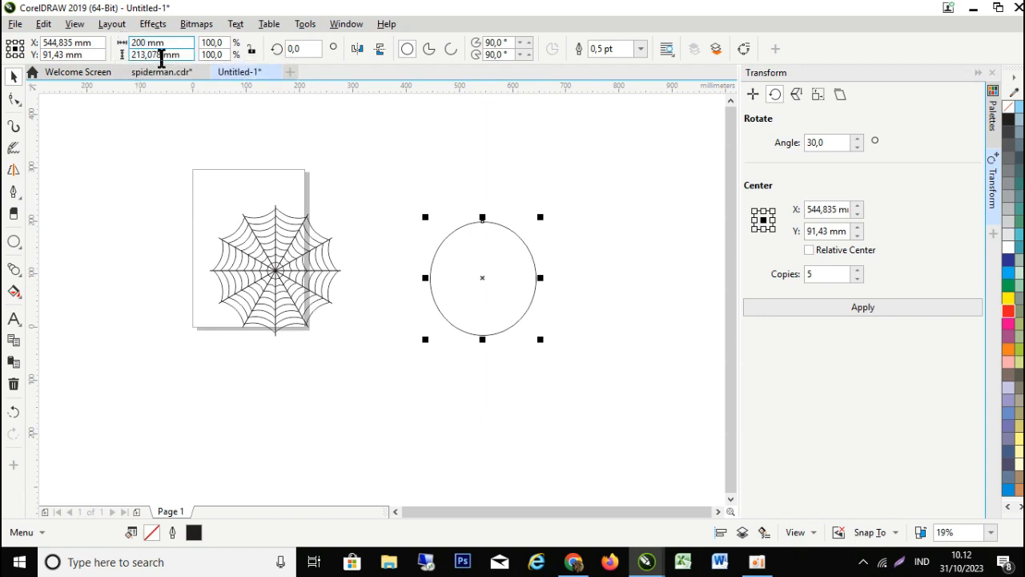
drag(161, 57, 120, 56)
text(2)
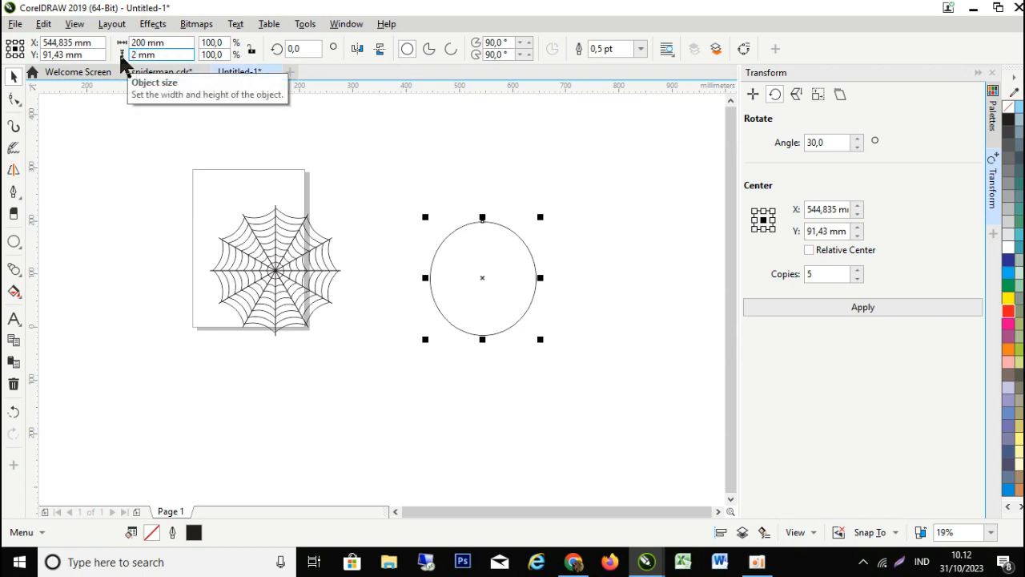
text(00)
key(Return)
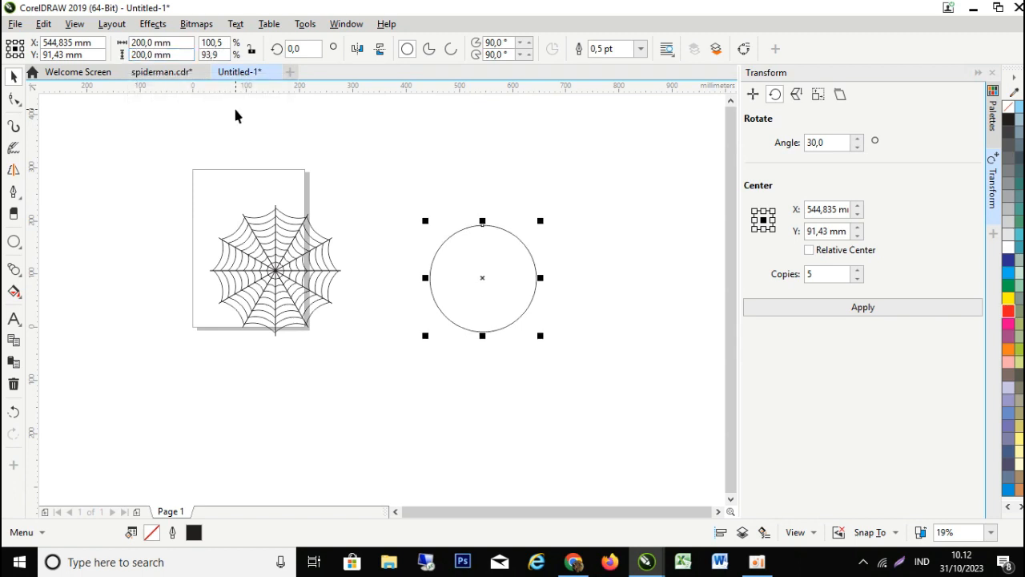
Convert the circle to curves and pull its bottom node down to form an egg-shaped face about 261 mm tall.
click(14, 99)
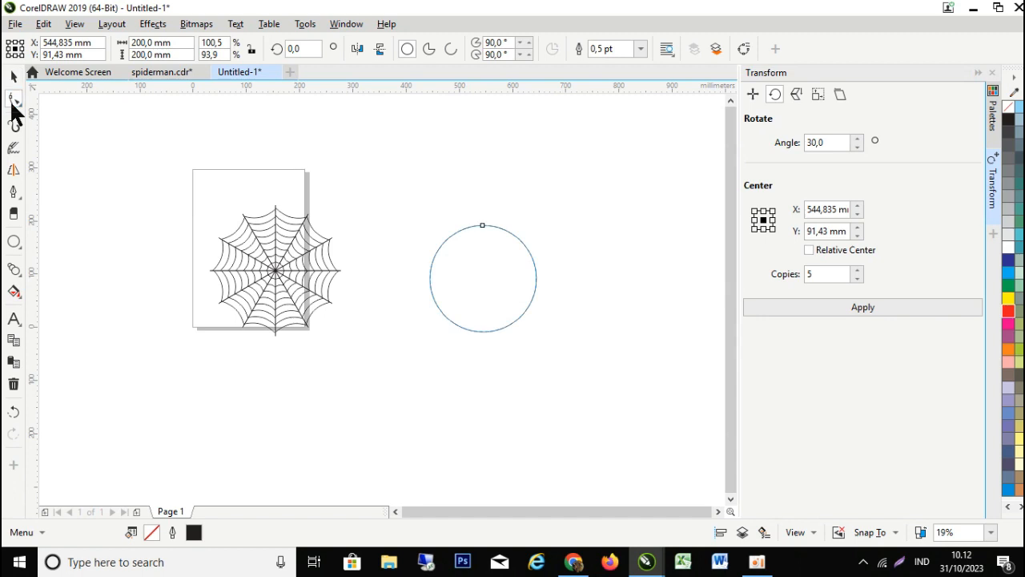
right_click(486, 331)
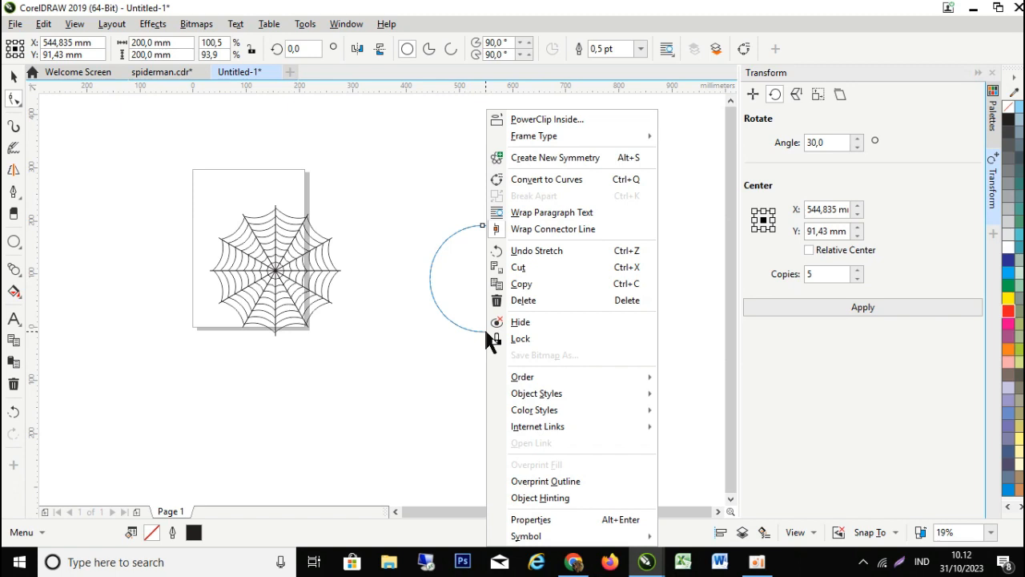
click(563, 179)
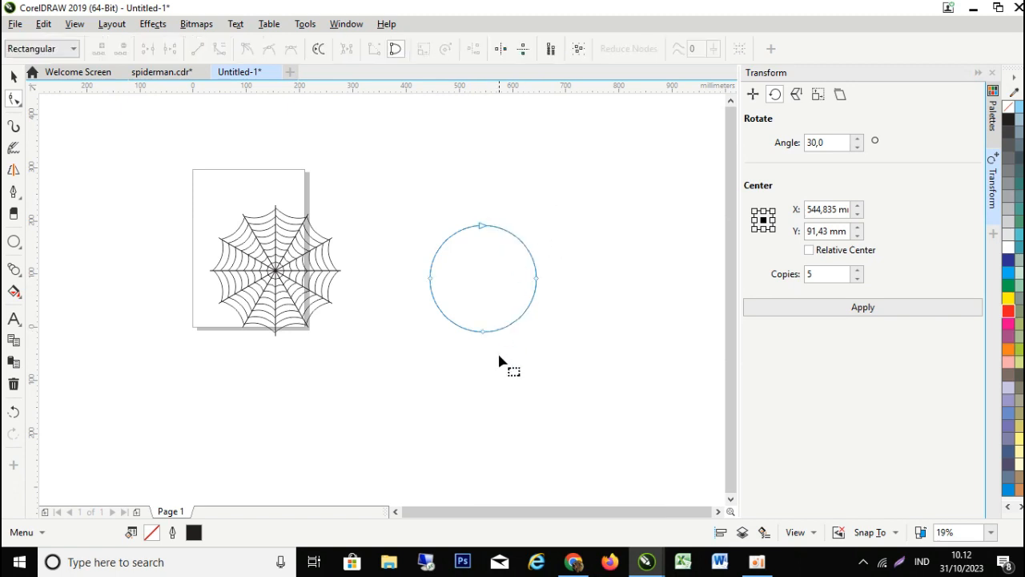
drag(484, 333, 483, 362)
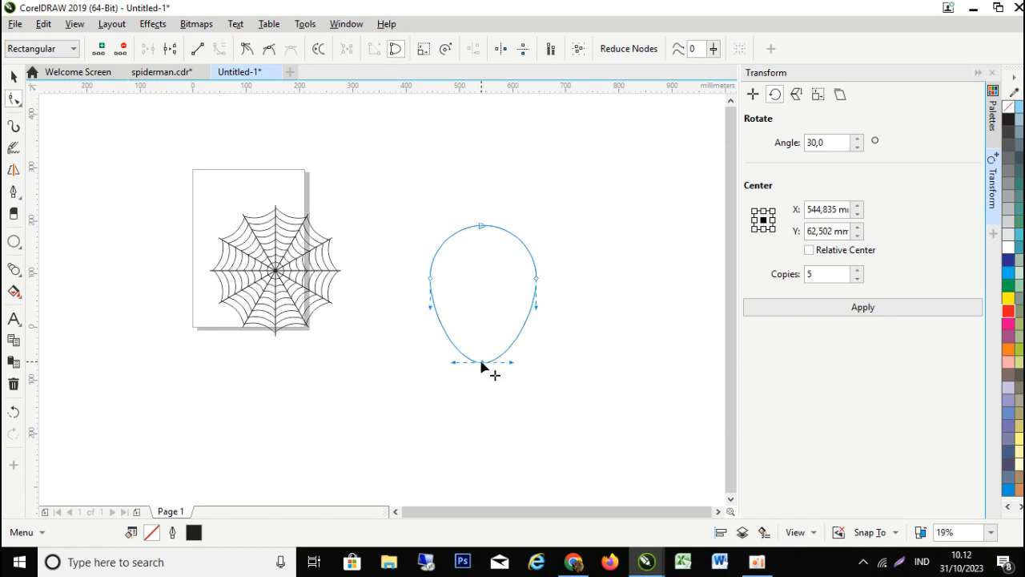
drag(483, 364, 482, 365)
click(14, 76)
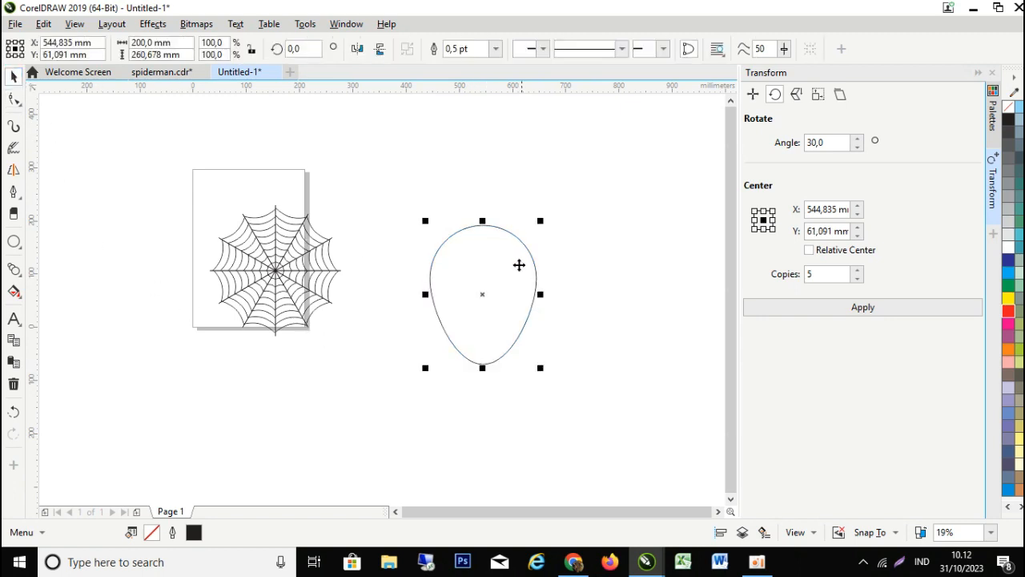
Move the face outline close to the web, centred at about X 425, Y 126 mm, and PowerClip the web inside it.
drag(505, 287, 442, 255)
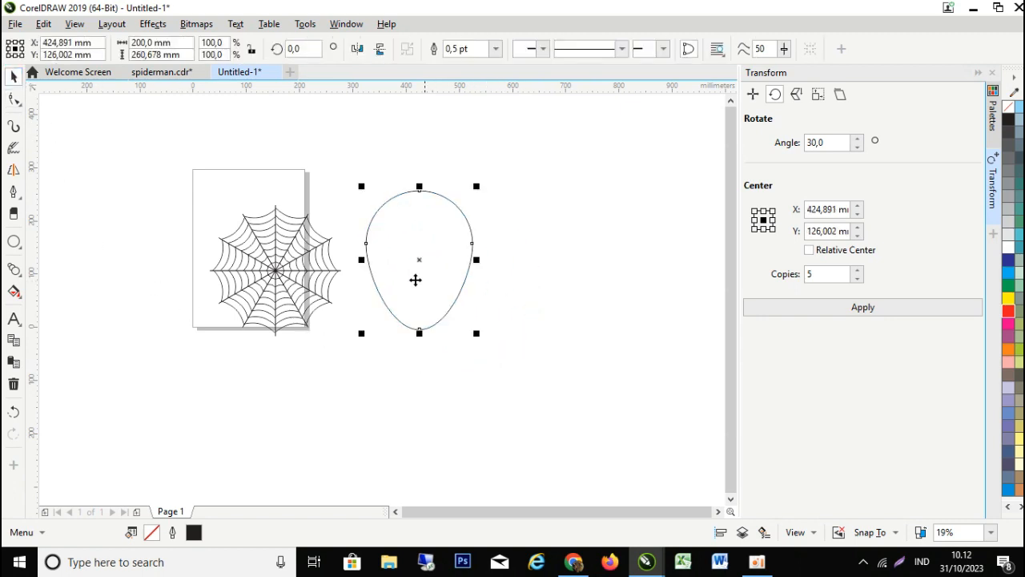
click(280, 255)
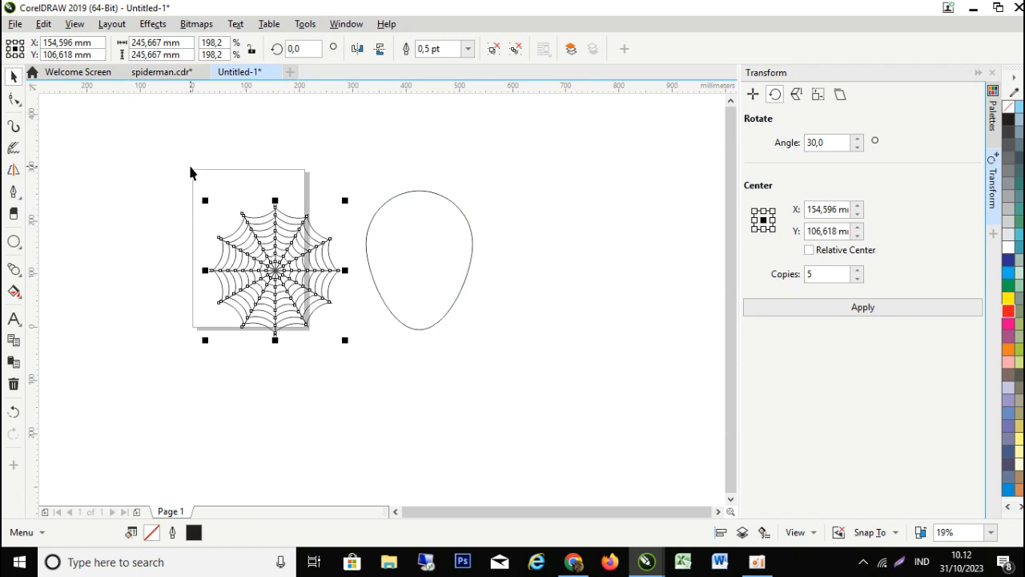
right_click(277, 240)
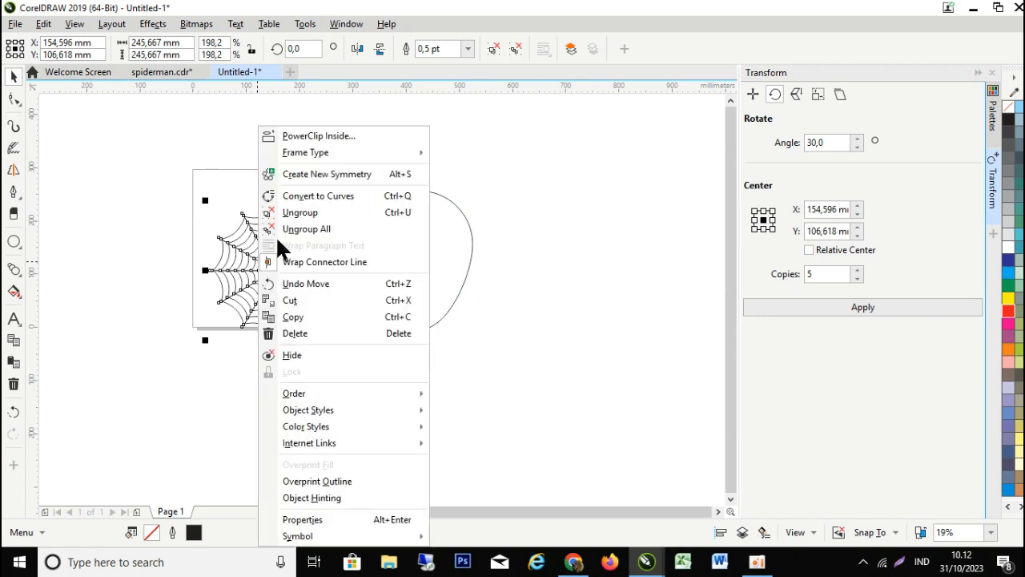
click(323, 136)
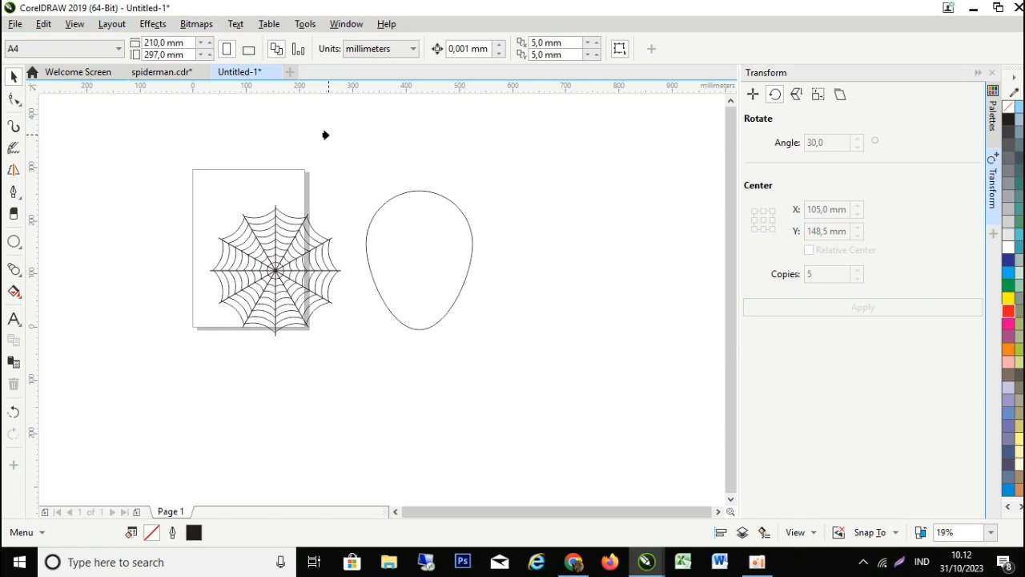
click(398, 254)
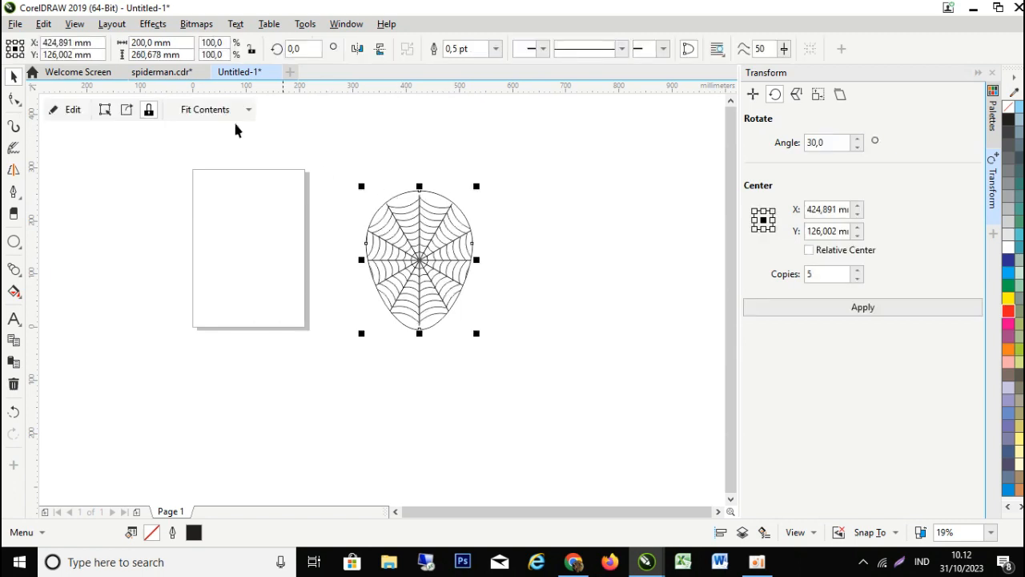
Edit the PowerClip contents: enlarge the web to about 274.5 mm, centre it at about X 425, Y 135 mm, and finish editing.
click(70, 108)
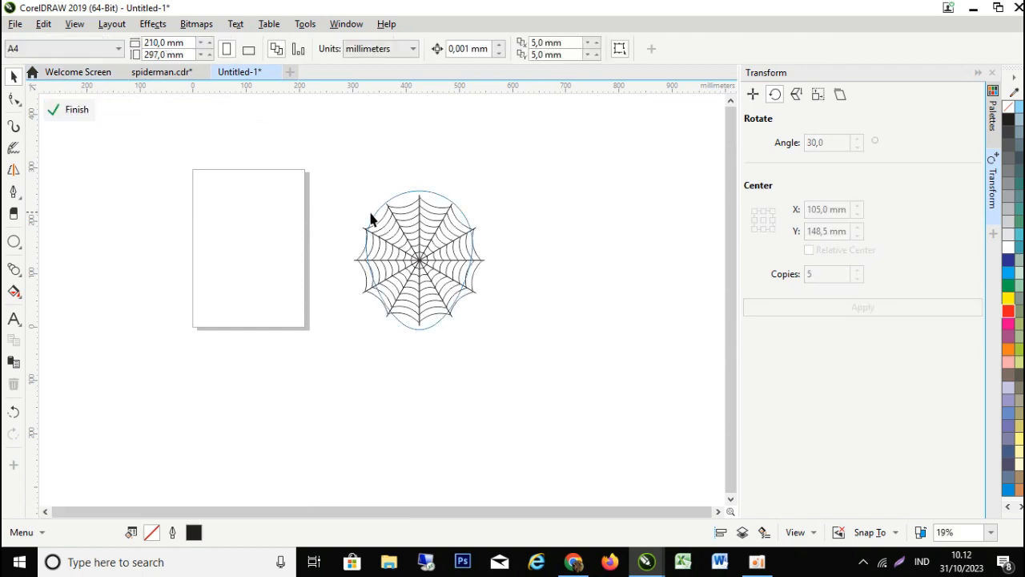
click(412, 264)
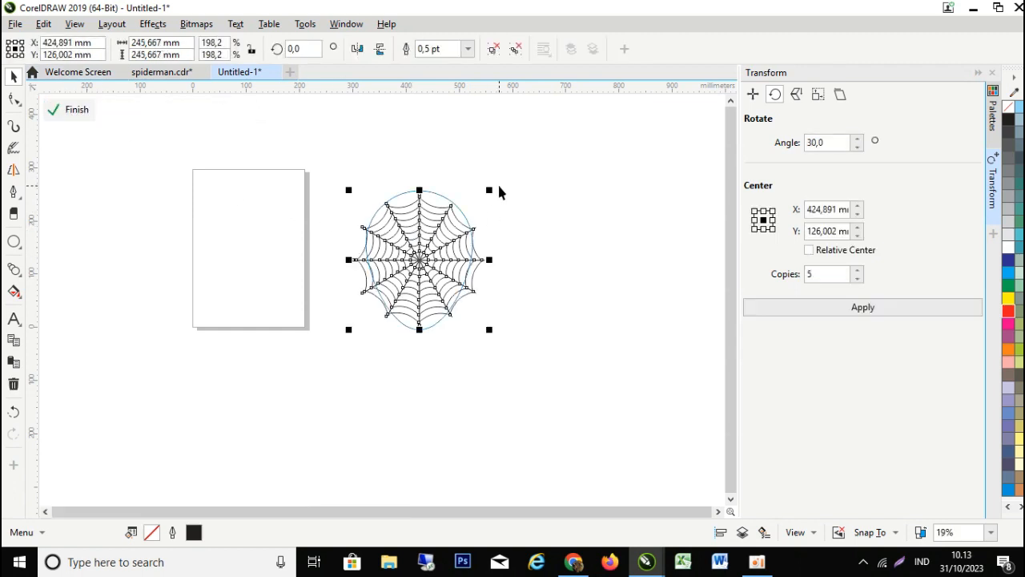
drag(487, 187, 506, 155)
drag(433, 263, 424, 257)
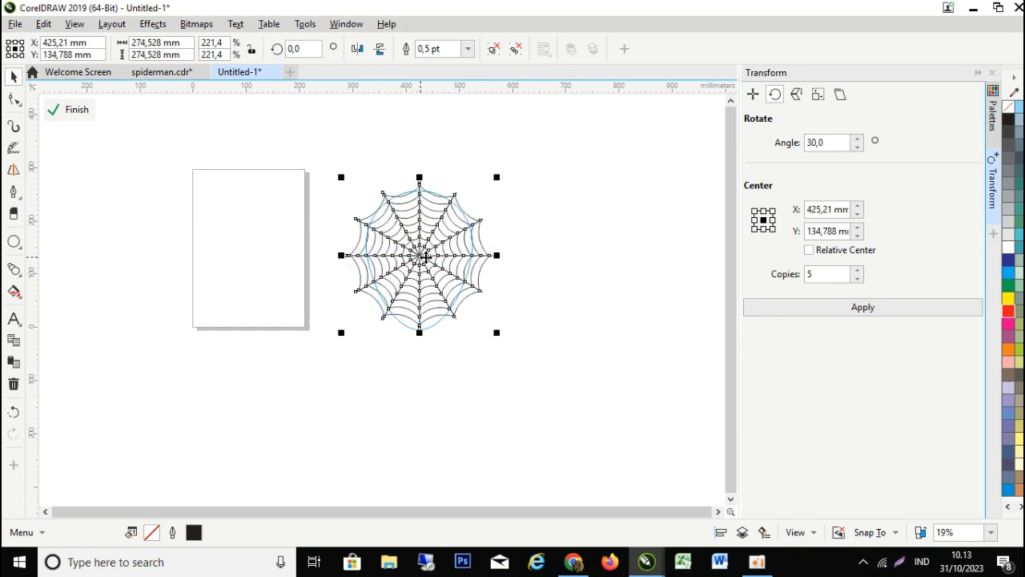
click(77, 109)
click(538, 234)
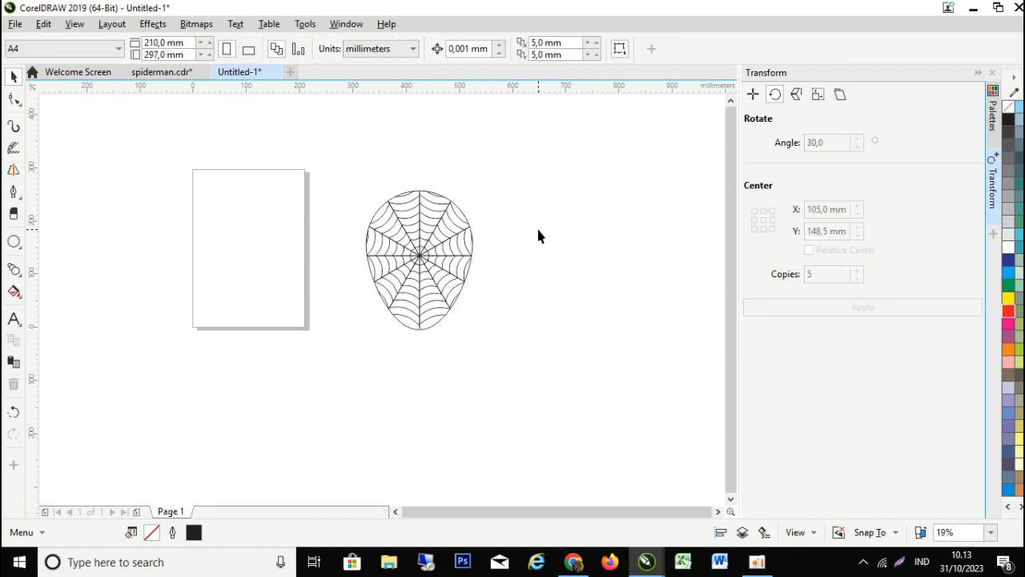
Fill the face shape containing the web with red.
click(414, 261)
scroll(458, 275, up, 2)
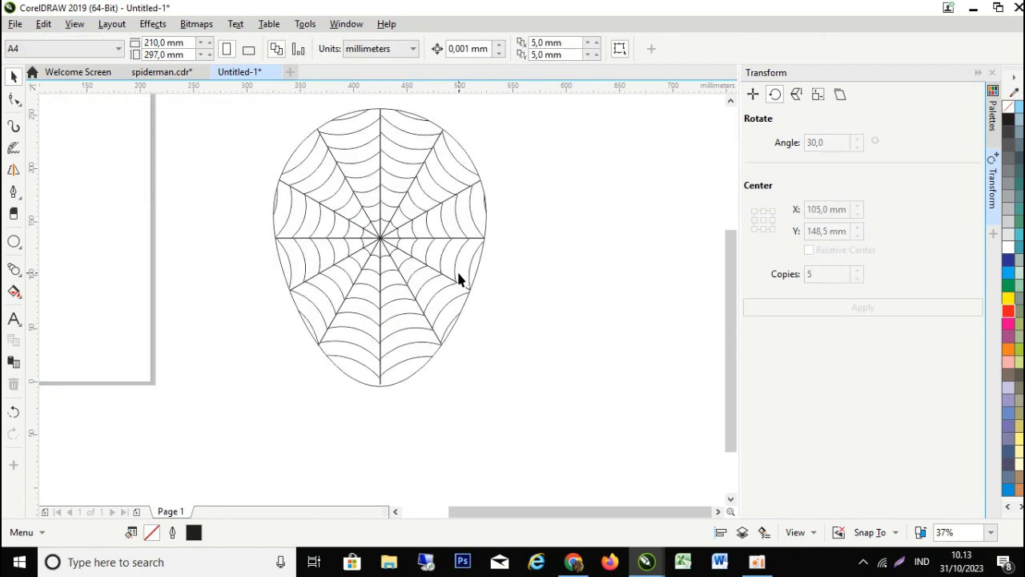
click(410, 240)
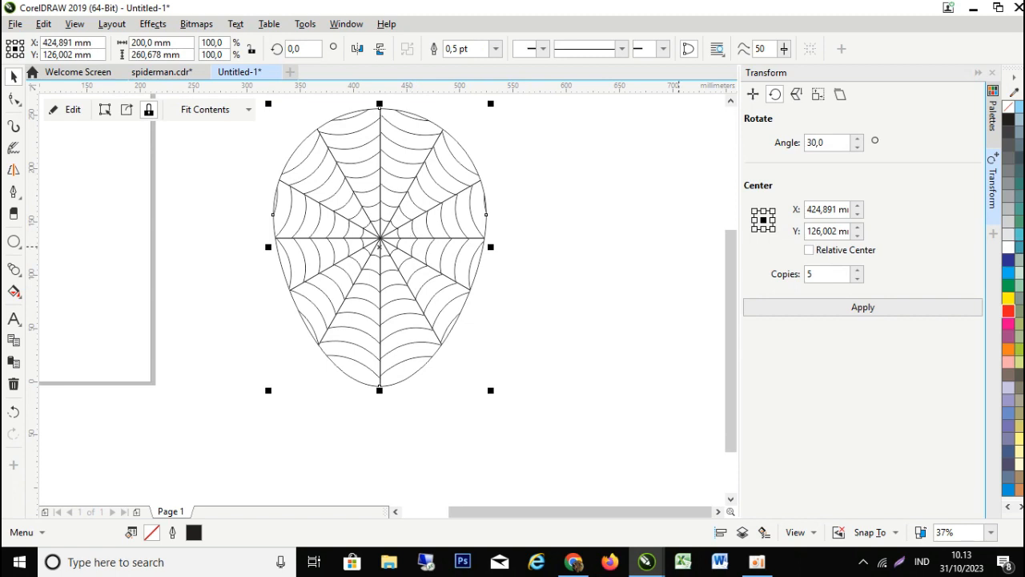
click(1008, 311)
click(600, 235)
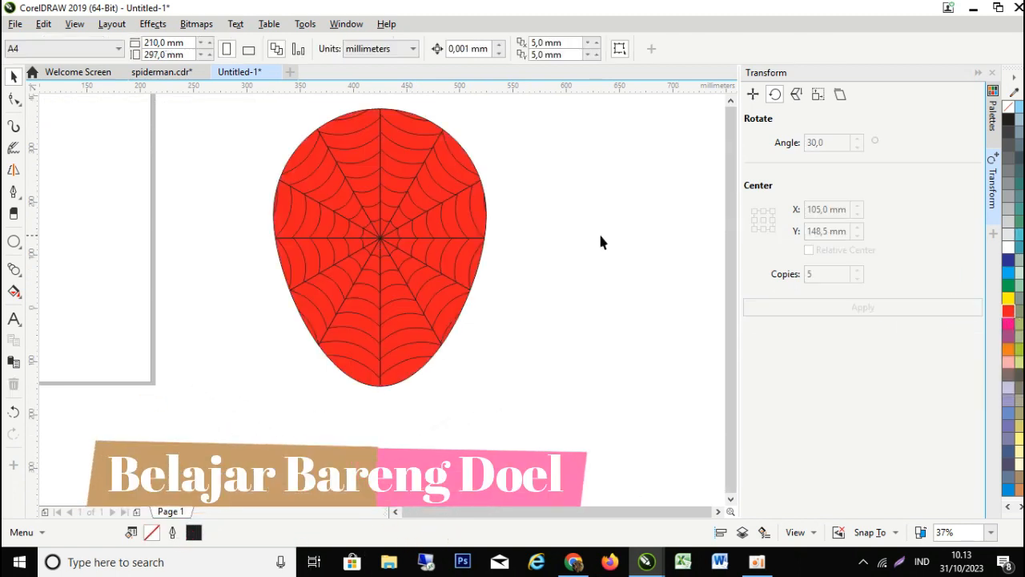
Examine the eyes and colouring of the reference mask in spiderman.cdr, and return to the mask in the Untitled-1 document.
scroll(600, 236, down, 6)
scroll(600, 235, up, 3)
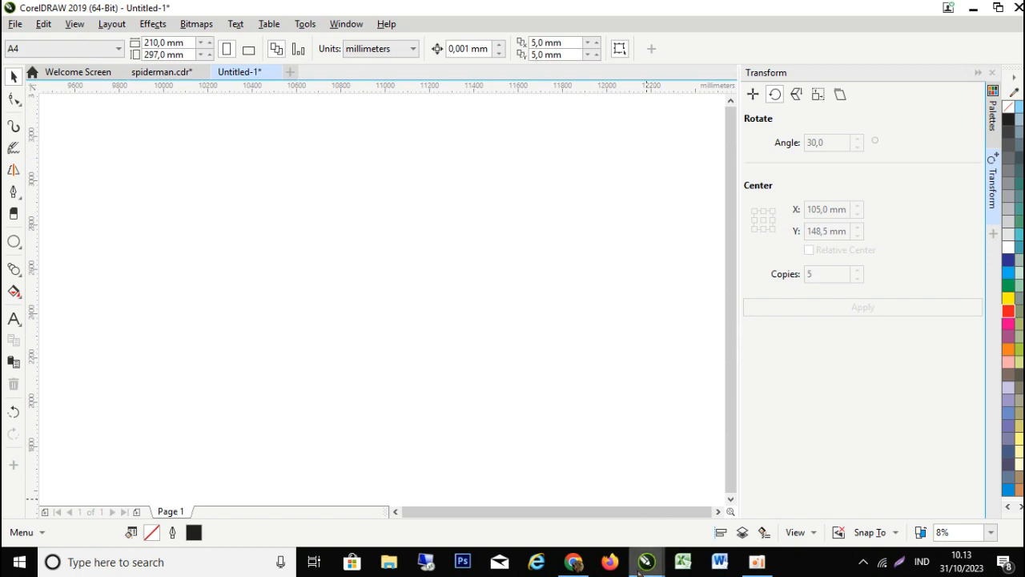
mouse_move(646, 562)
click(602, 504)
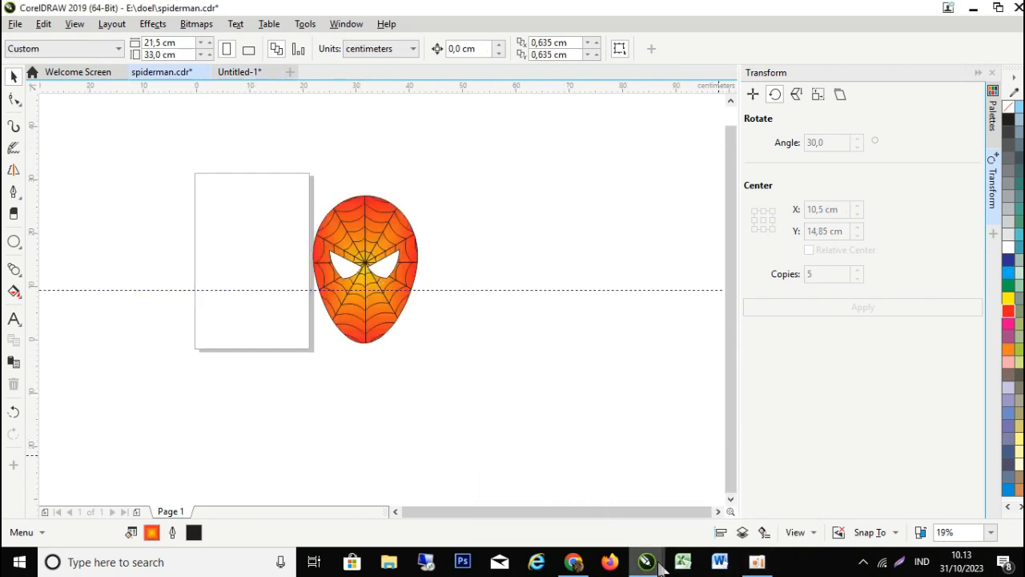
mouse_move(649, 562)
click(765, 503)
scroll(381, 405, down, 4)
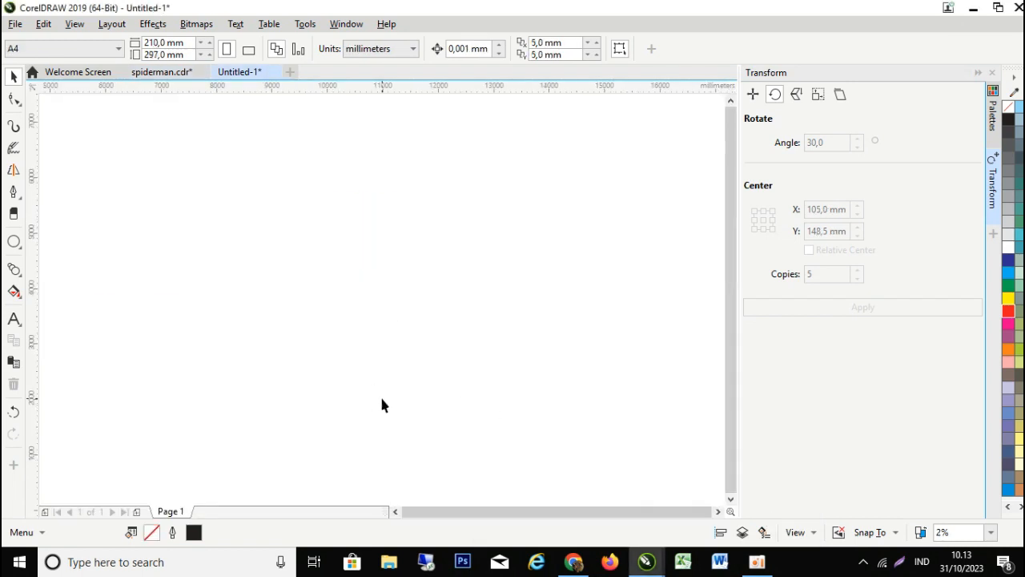
scroll(389, 359, up, 2)
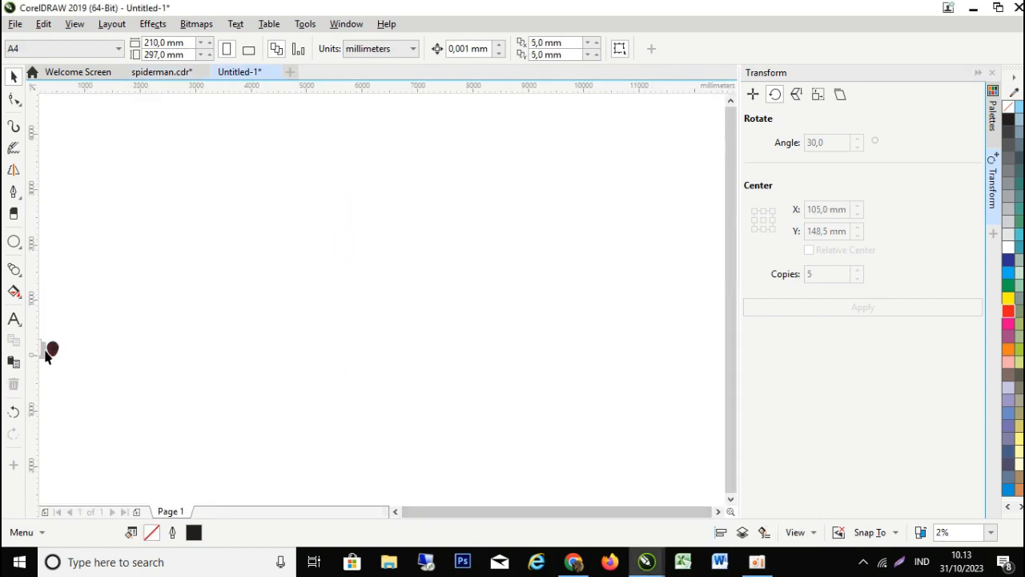
Give the mask face a fountain fill running from red to orange, with the end colour at C 9, M 48, Y 100, K 0.
scroll(53, 352, up, 5)
scroll(53, 347, down, 1)
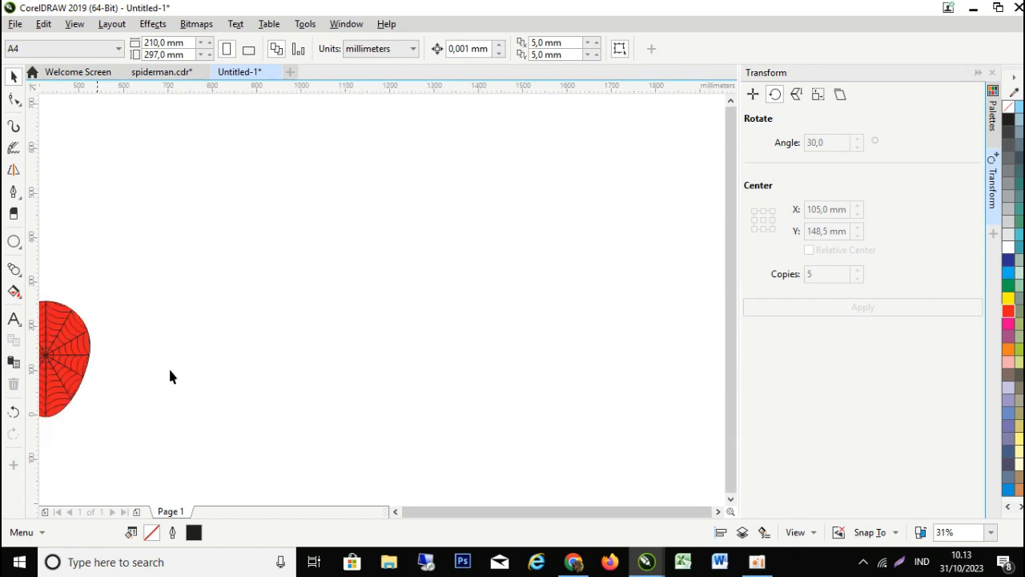
click(394, 511)
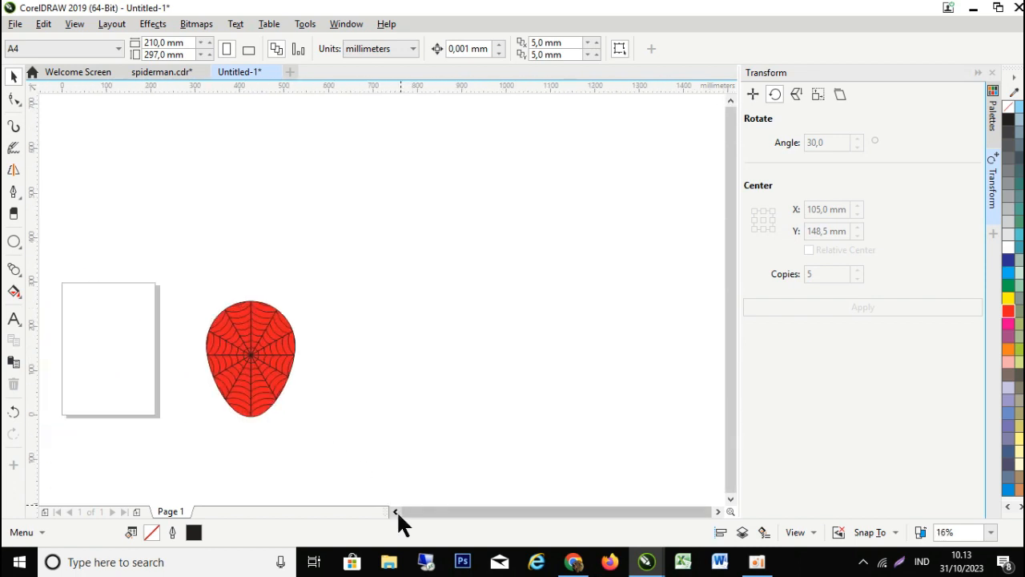
scroll(279, 361, up, 1)
click(244, 356)
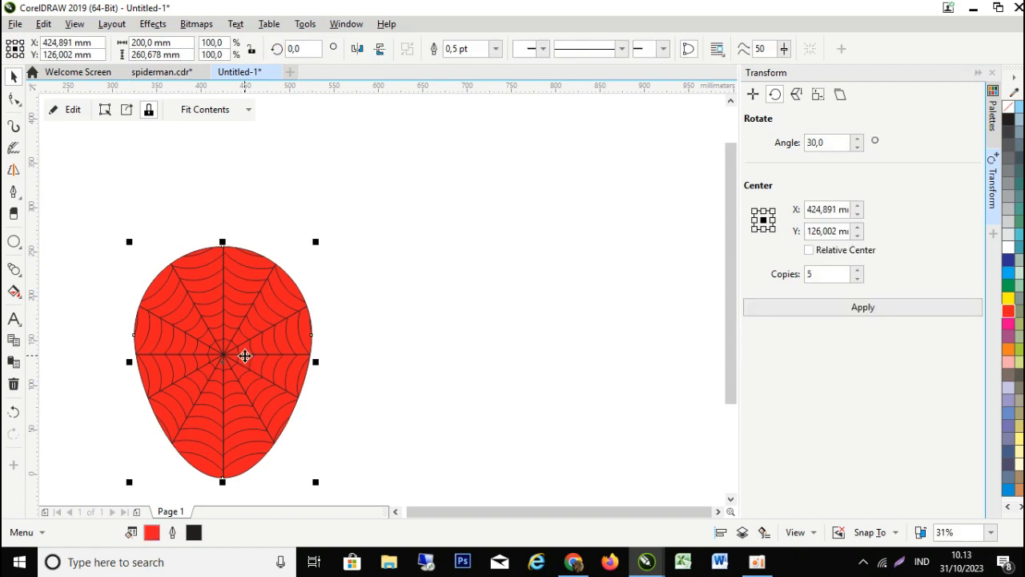
key(F11)
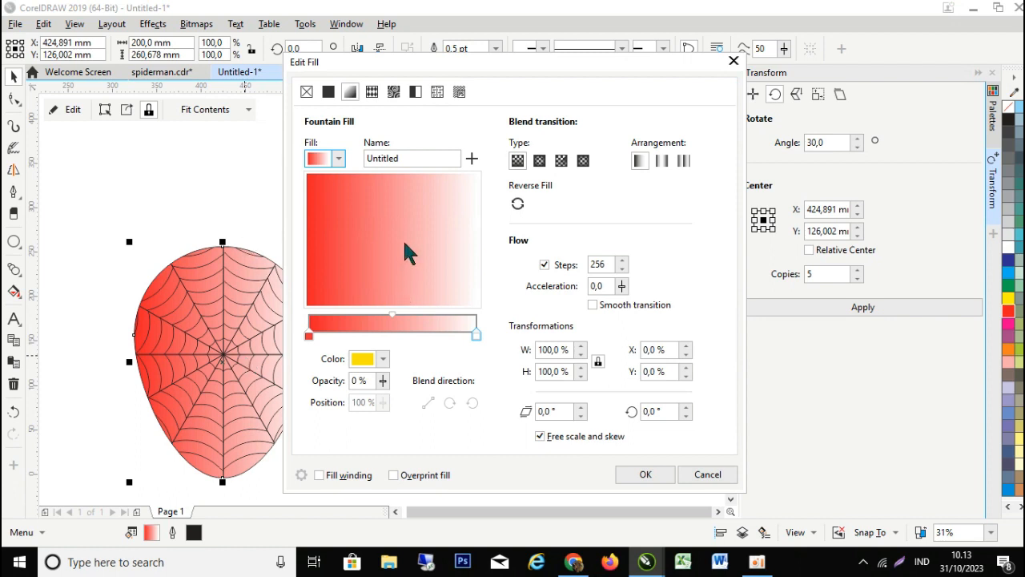
click(477, 333)
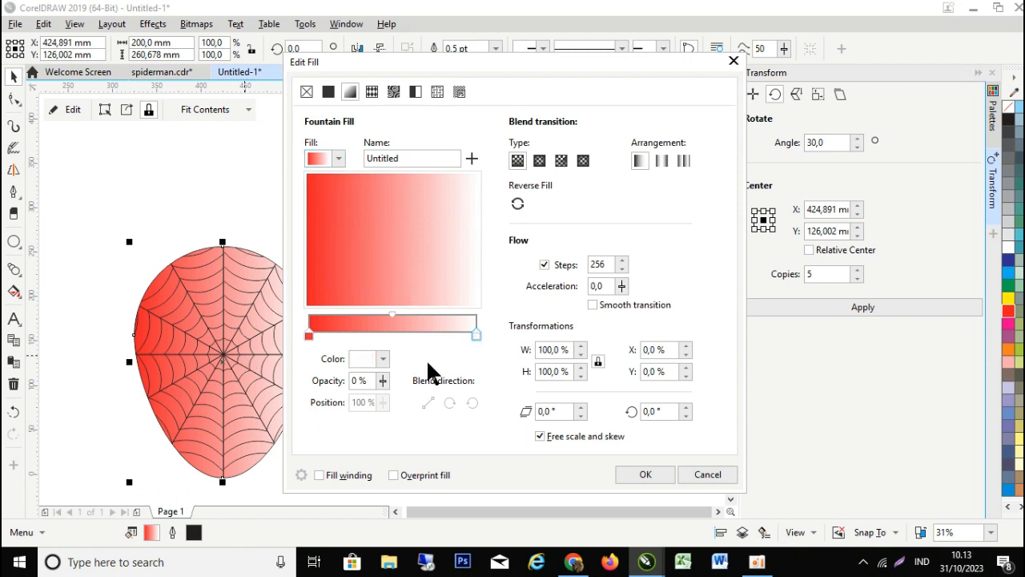
click(383, 359)
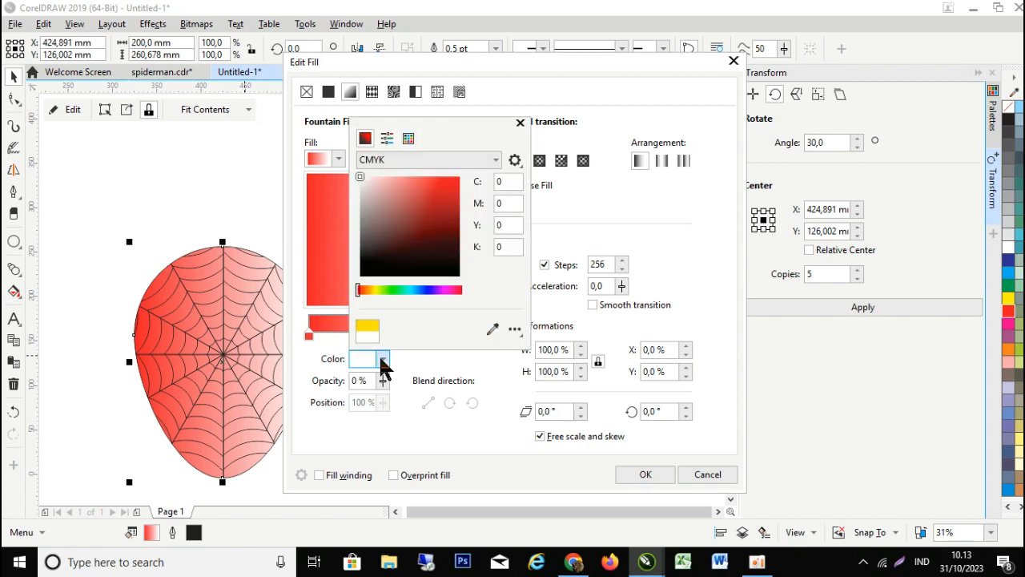
click(368, 289)
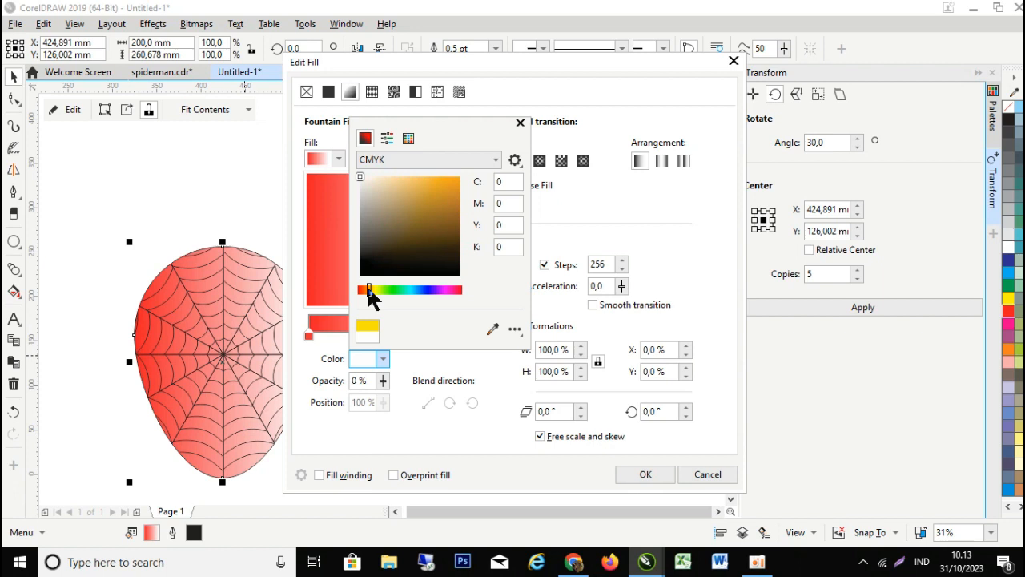
drag(448, 224, 448, 189)
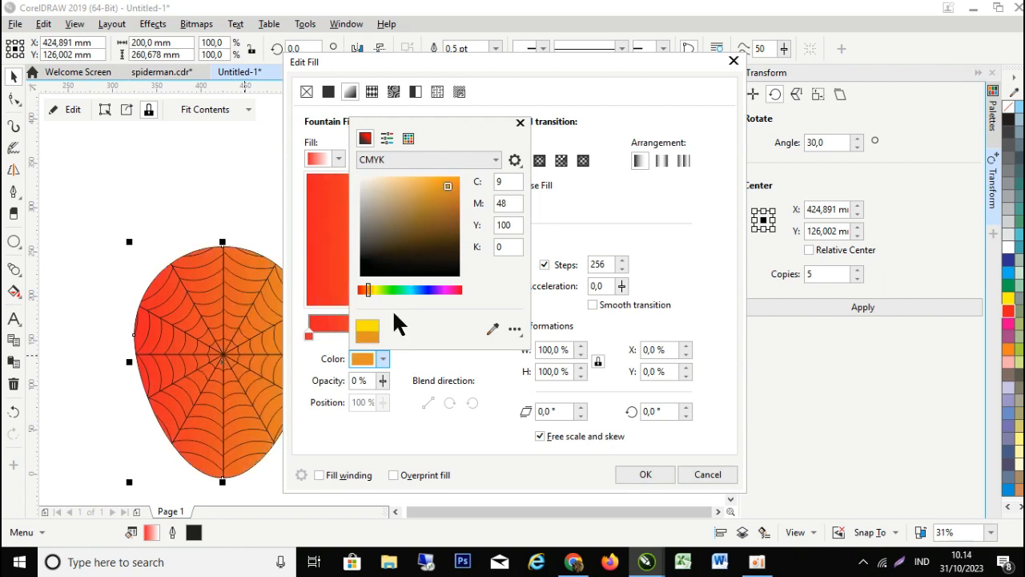
click(519, 123)
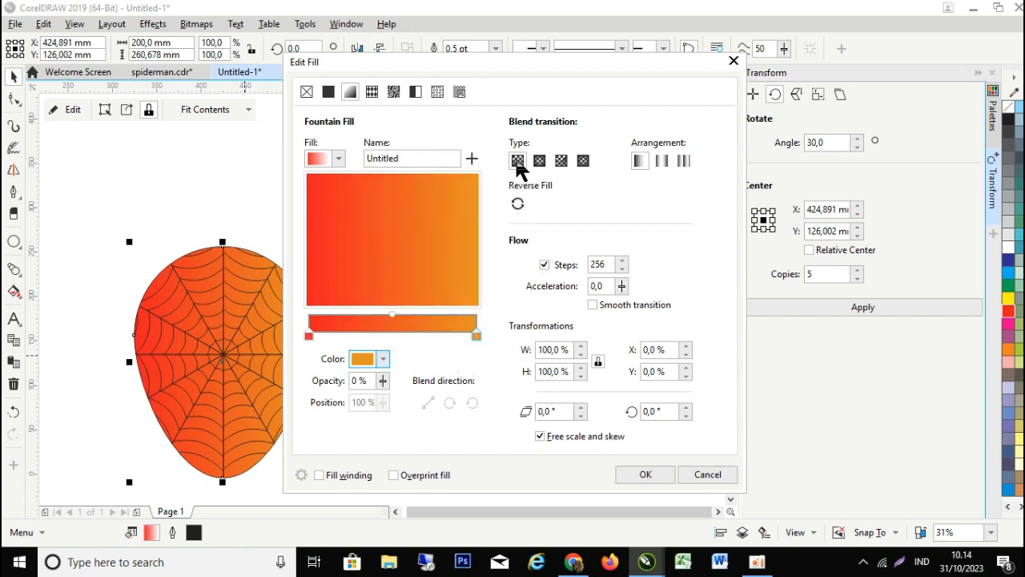
Make the face's fountain fill rectangular, with orange at the centre and red at the edges, and apply it.
click(580, 166)
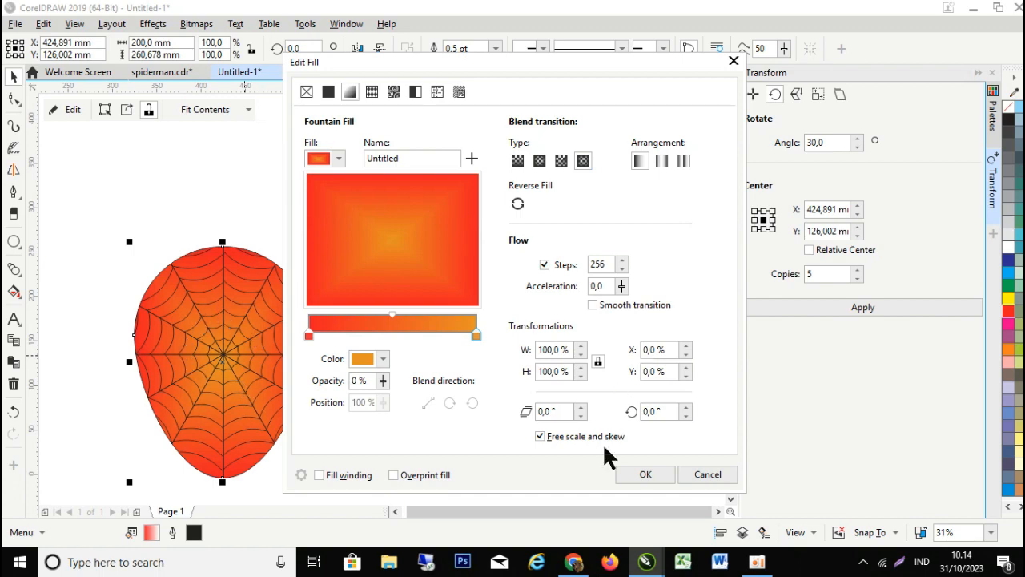
click(651, 477)
click(226, 366)
scroll(226, 366, up, 2)
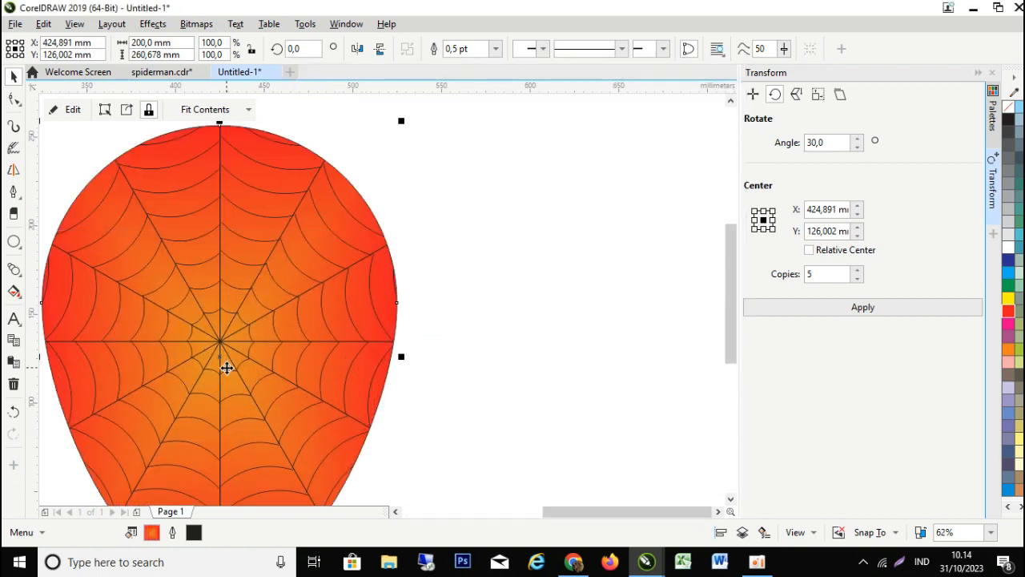
scroll(226, 366, down, 2)
click(422, 324)
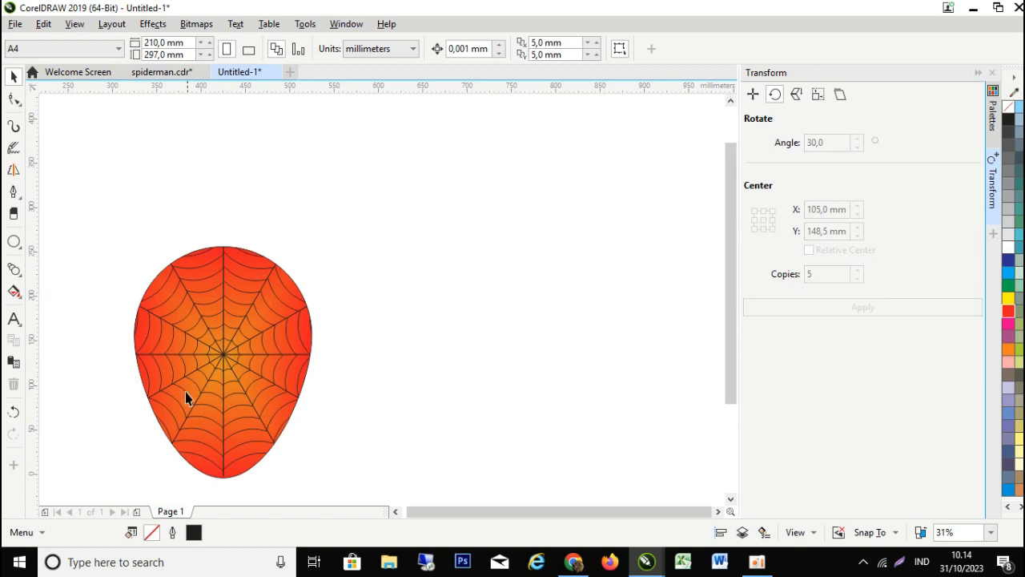
Draw a closed triangular eye shape about 57 by 50 mm with the Pen tool, beside the face on its right.
scroll(185, 392, up, 2)
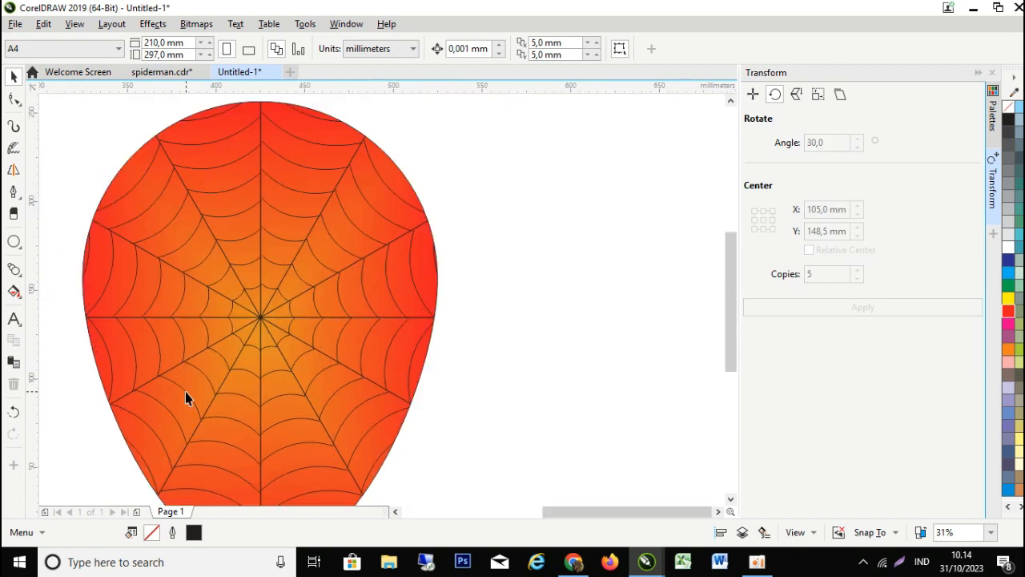
click(14, 192)
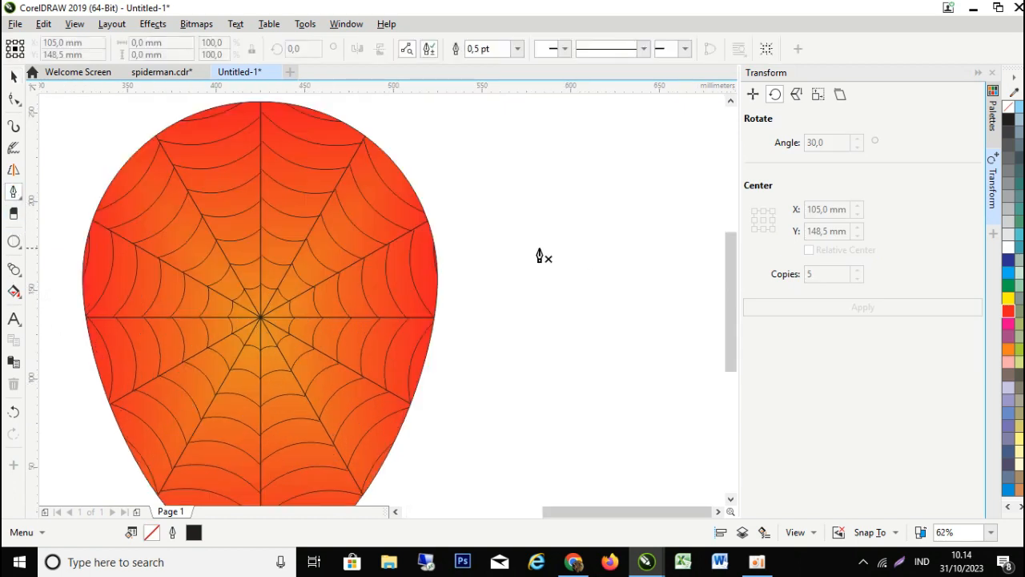
click(580, 230)
click(557, 319)
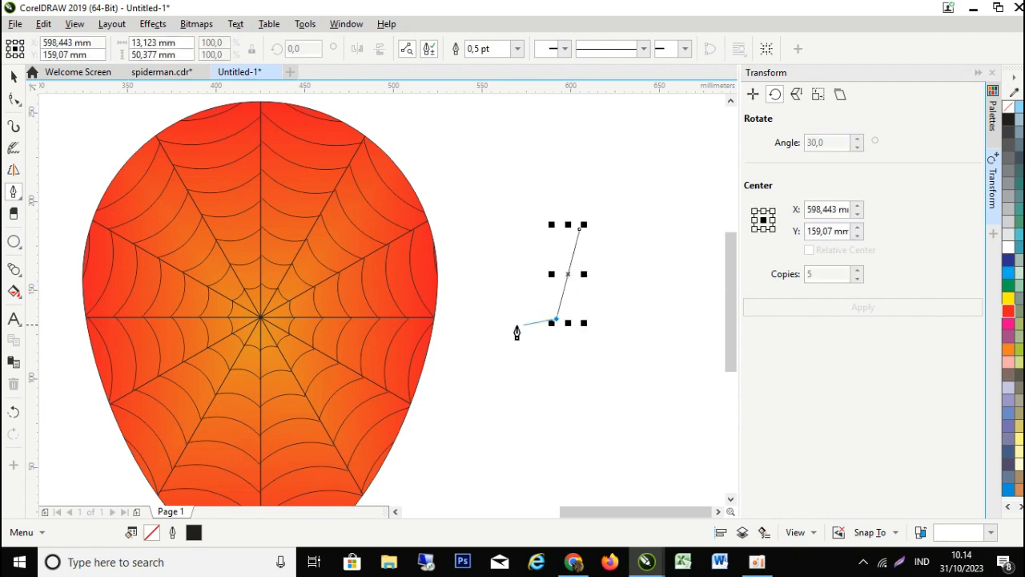
click(478, 316)
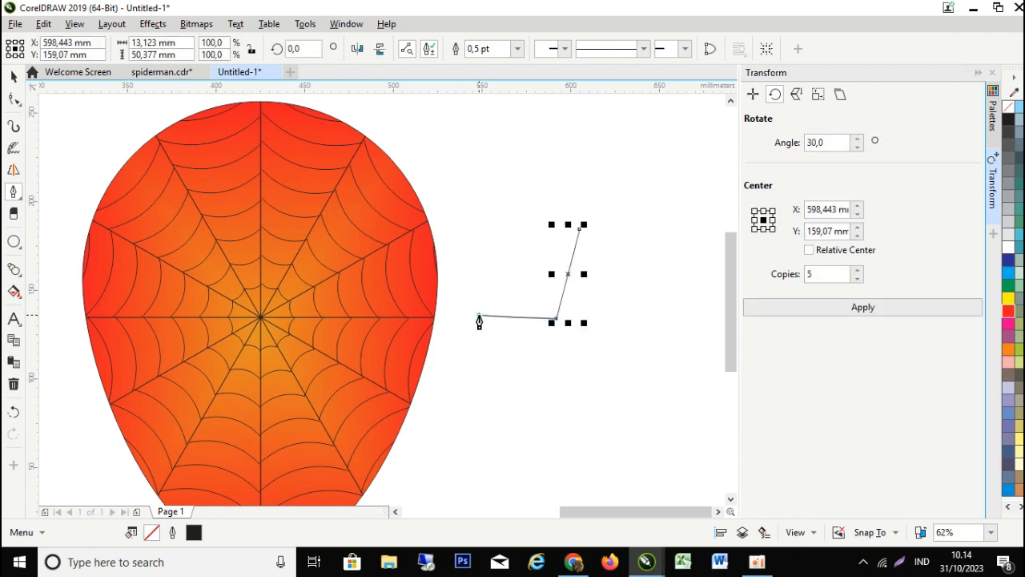
click(579, 229)
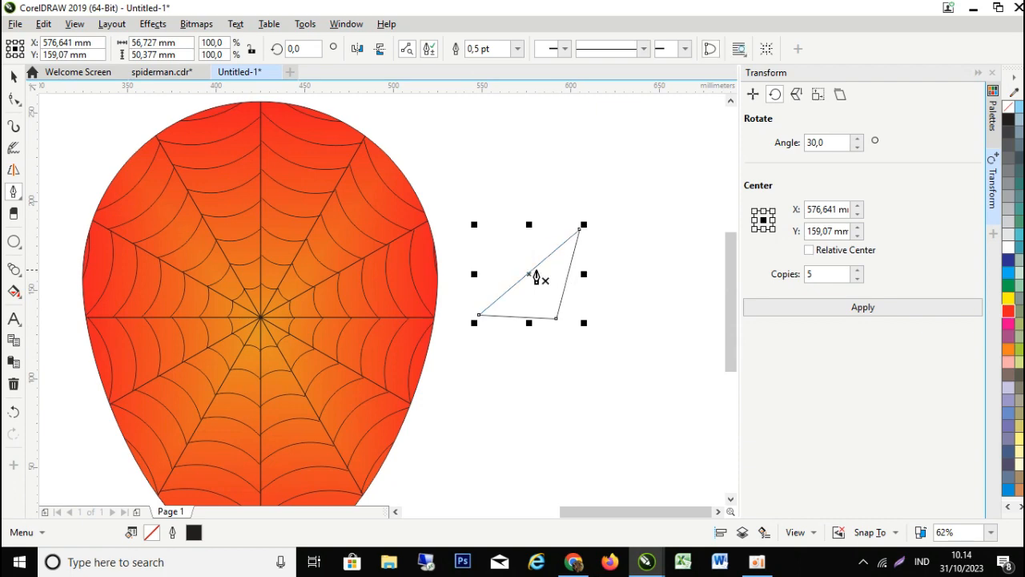
click(13, 76)
right_click(527, 278)
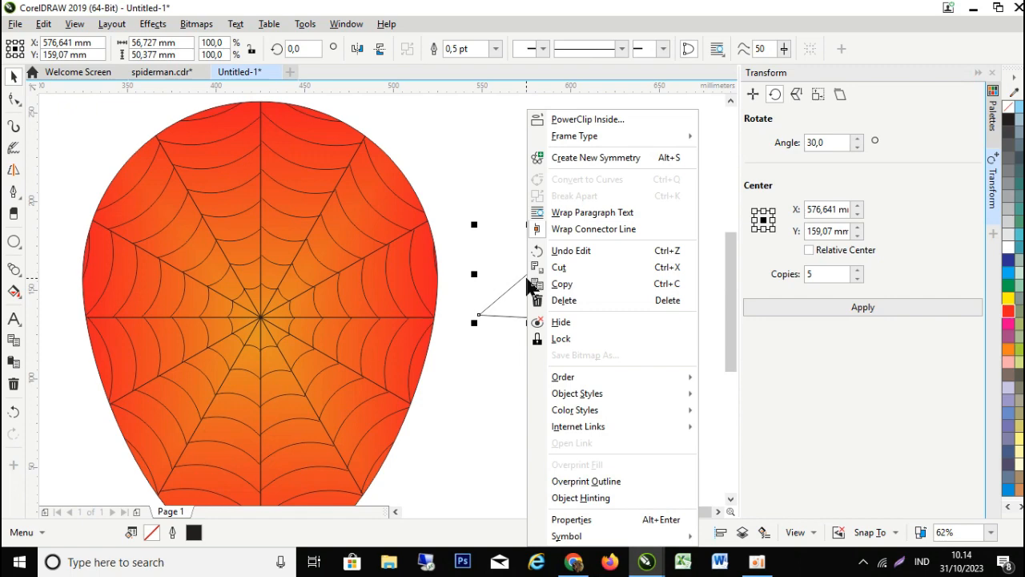
click(454, 461)
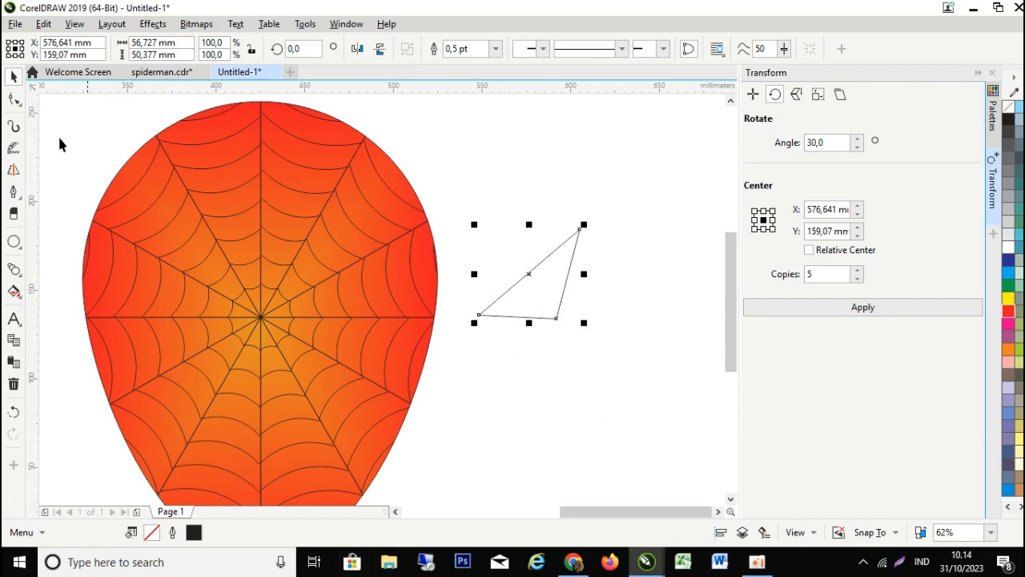
Shift the triangle's right edge slightly up and outward, convert it to a curve and bow it outward.
click(14, 99)
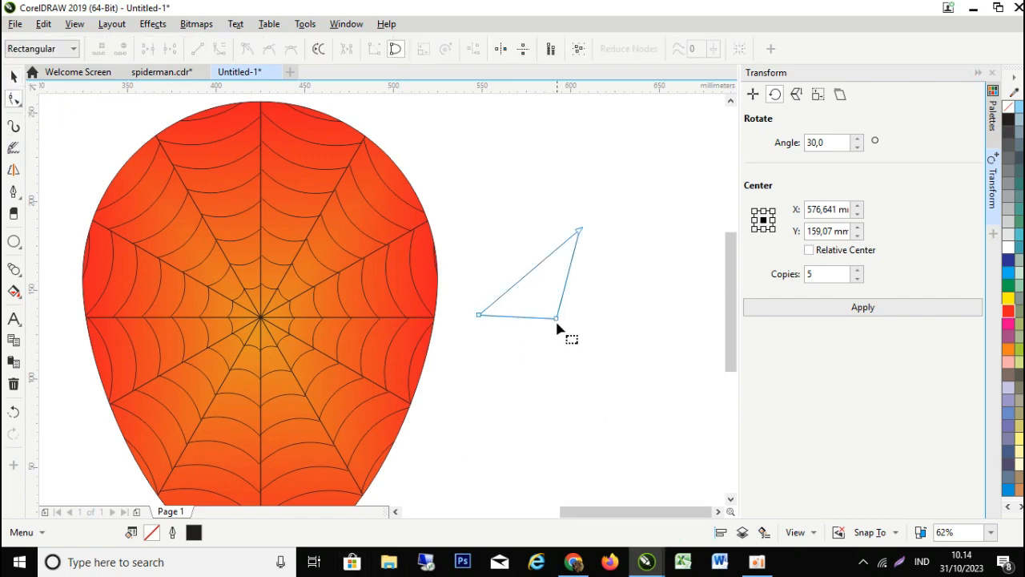
scroll(558, 328, up, 2)
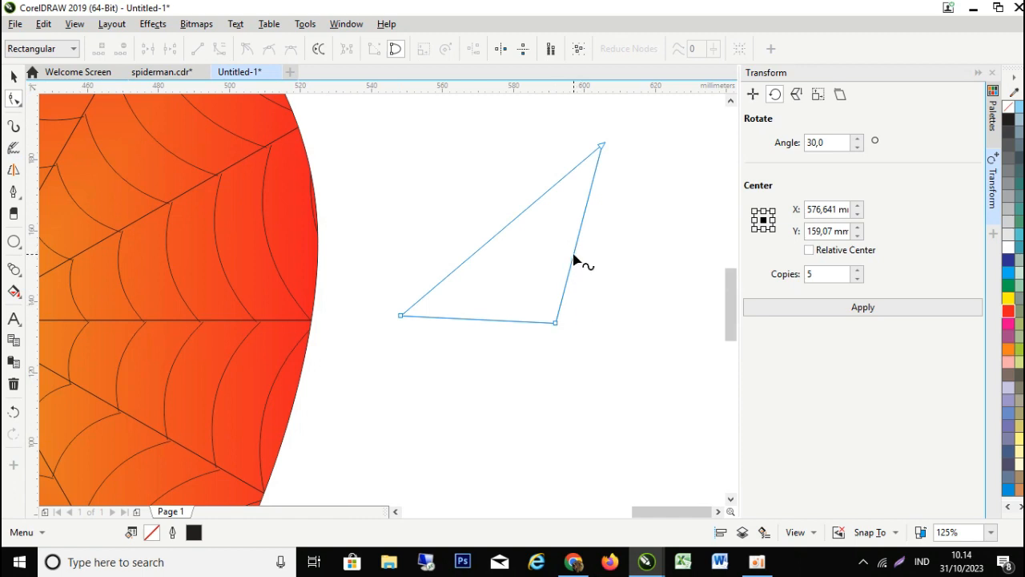
drag(573, 259, 588, 240)
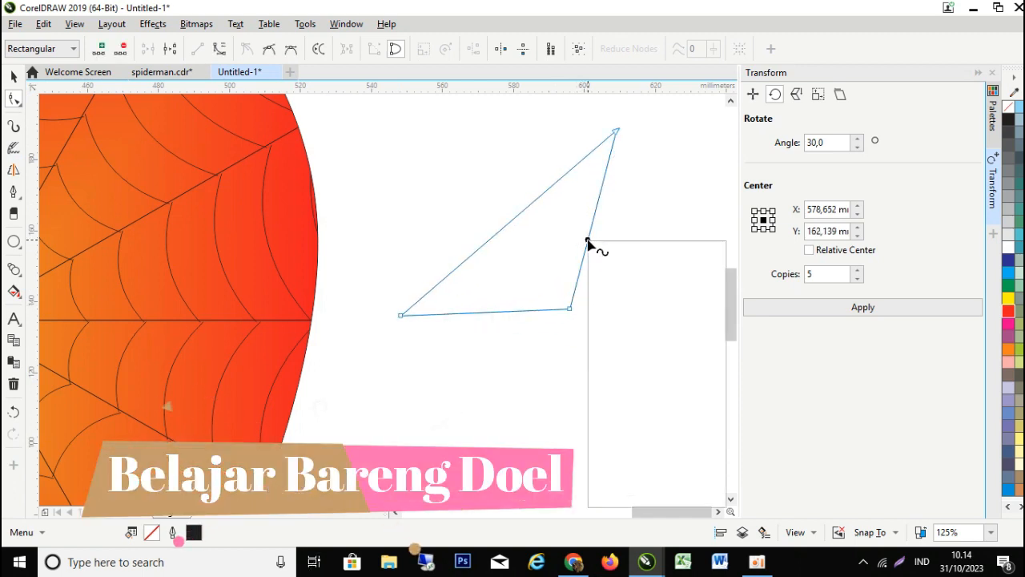
click(627, 299)
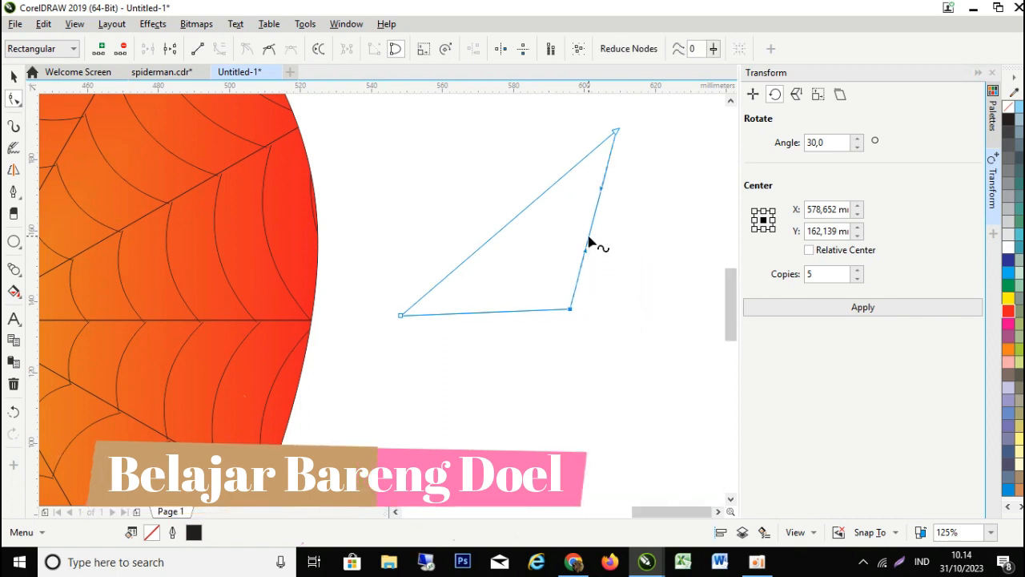
drag(589, 240, 604, 242)
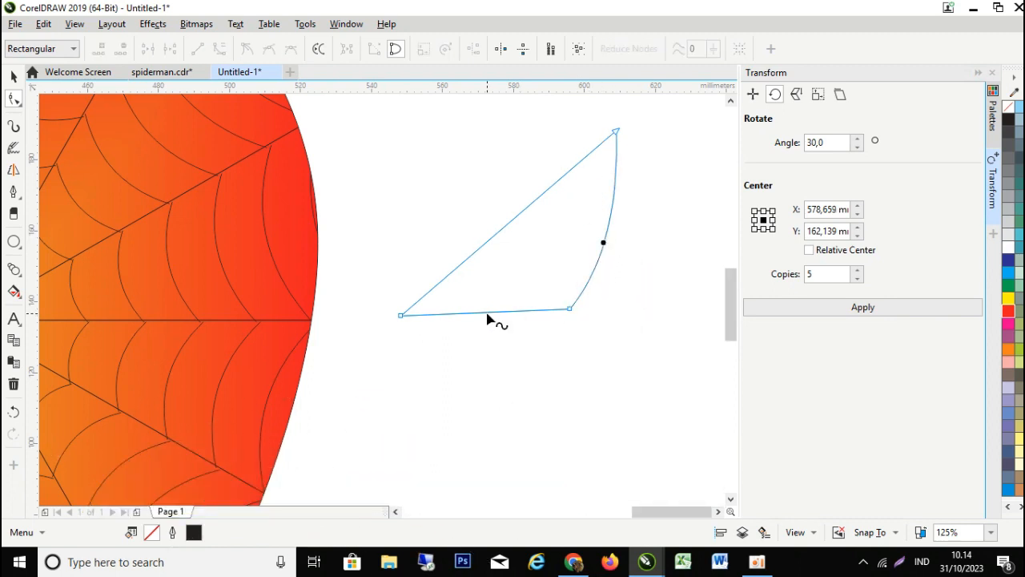
Convert the eye shape's bottom edge to a curve and bow it downward, making the shape about 61 mm high.
right_click(485, 311)
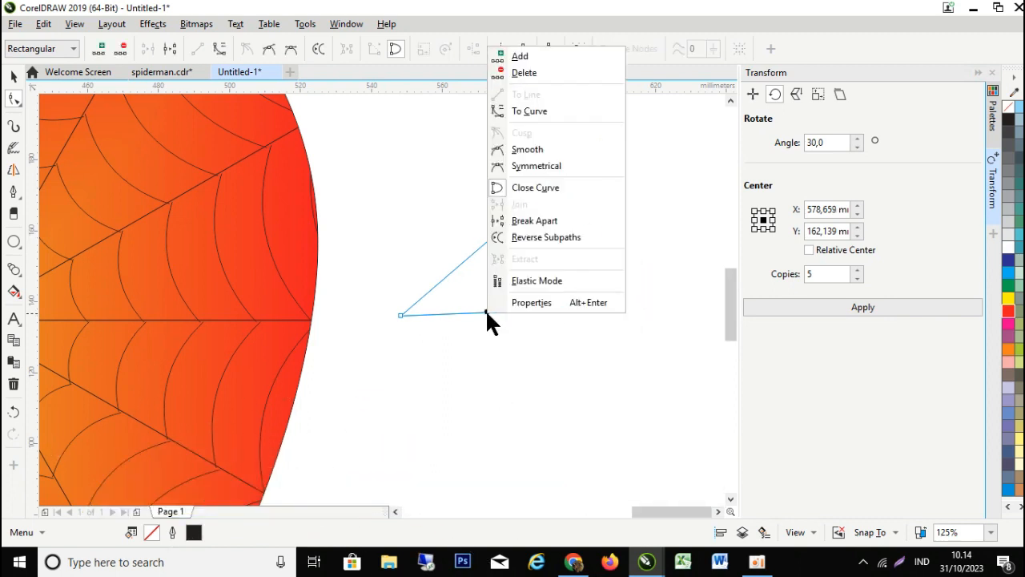
click(545, 112)
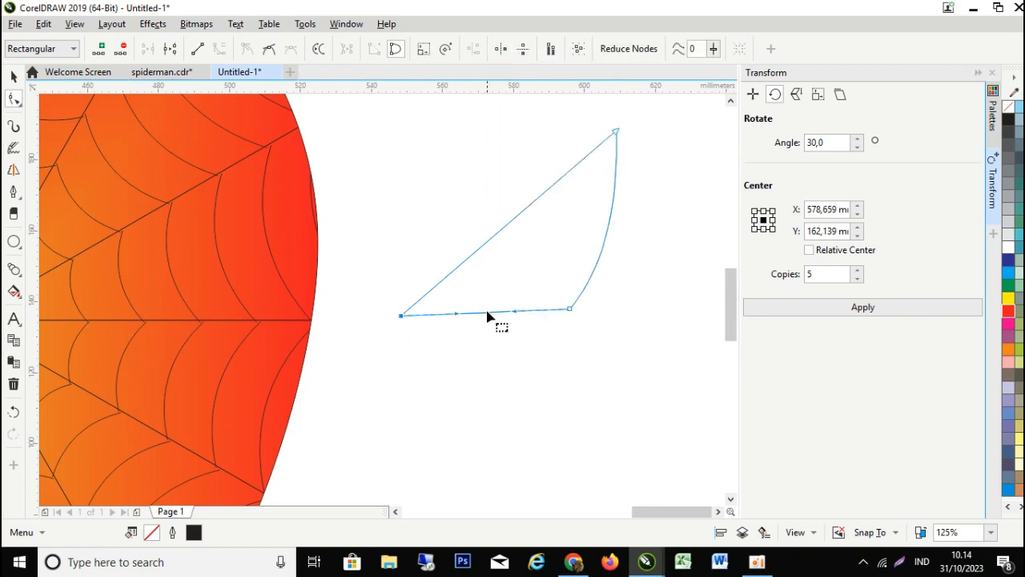
drag(487, 315, 478, 350)
Move the eye onto the right half of the face, centred at about X 471, Y 130 mm, and fill it white.
scroll(479, 350, down, 2)
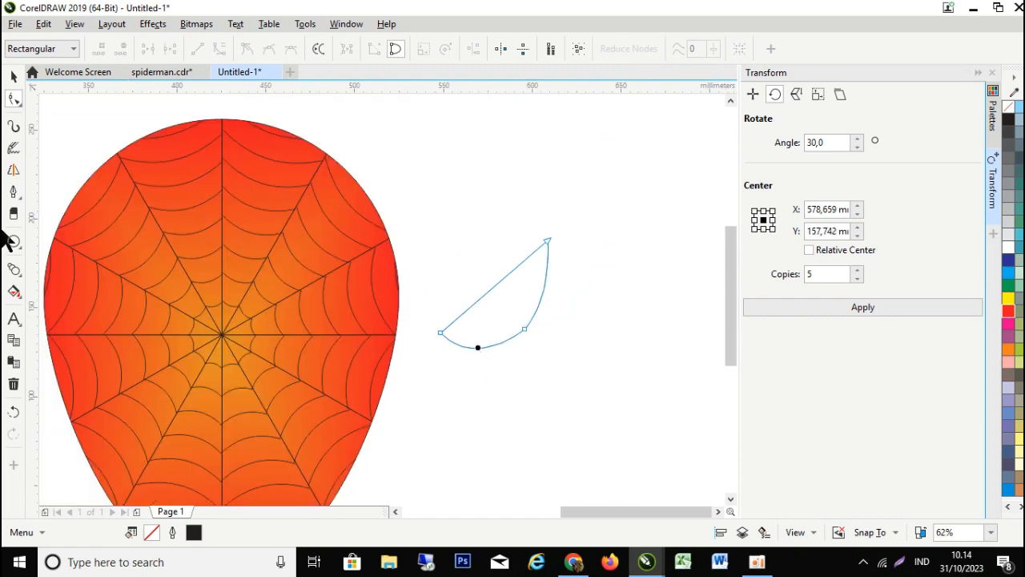
click(13, 76)
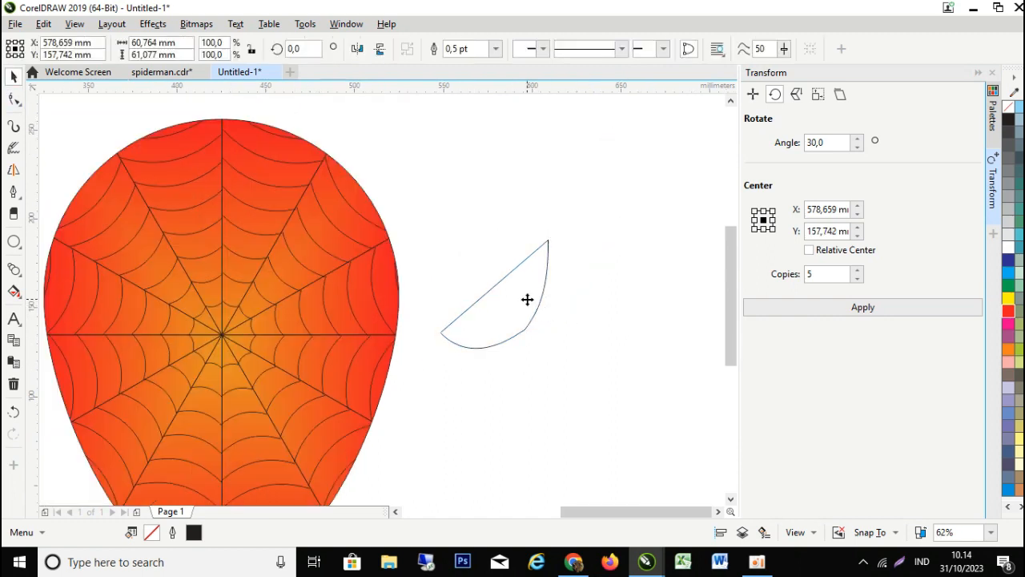
drag(528, 298, 337, 350)
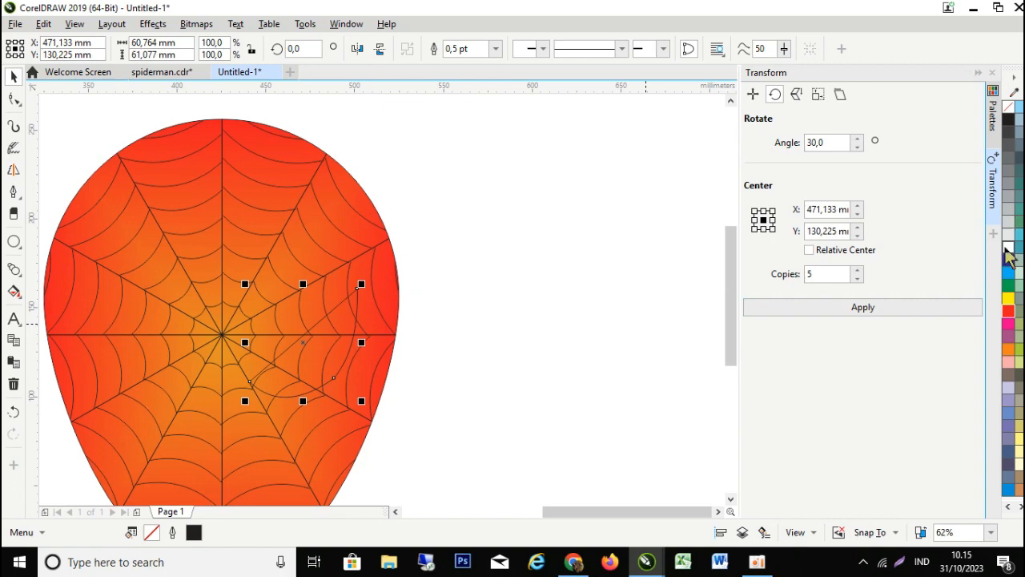
click(1008, 246)
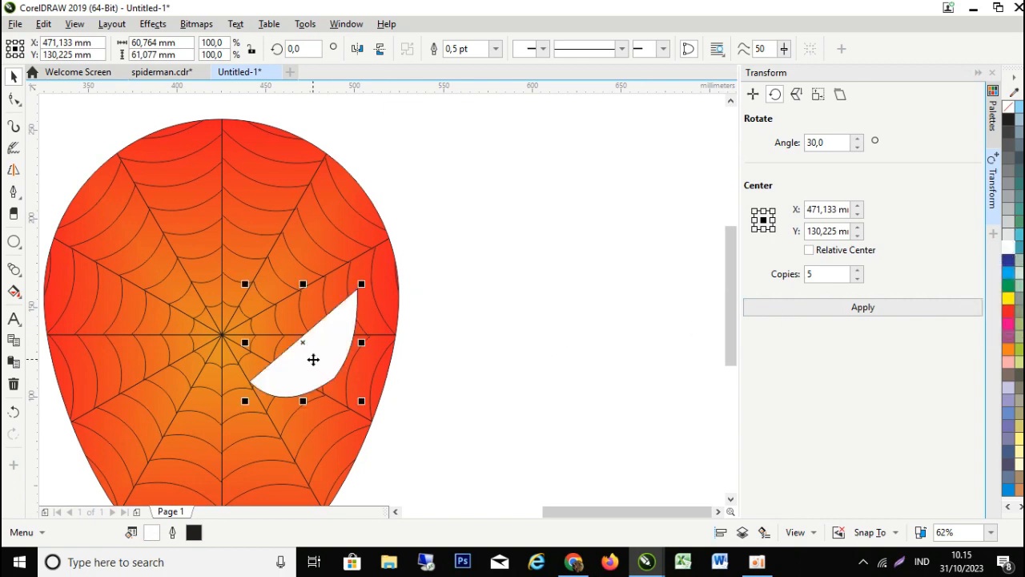
Copy the eye to the left half of the face, mirror it horizontally and centre it at about X 381, Y 131 mm.
drag(311, 359, 160, 358)
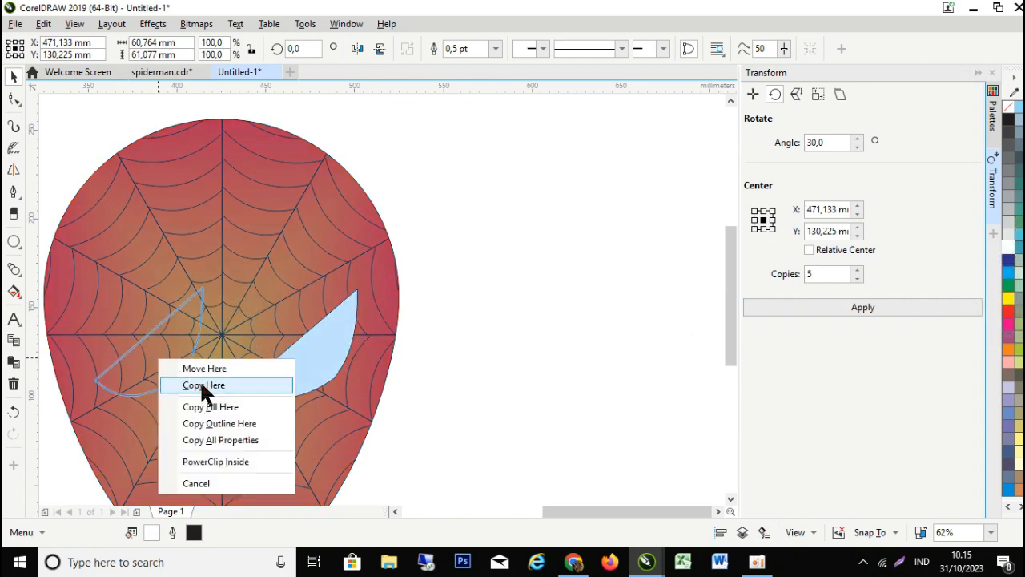
click(201, 385)
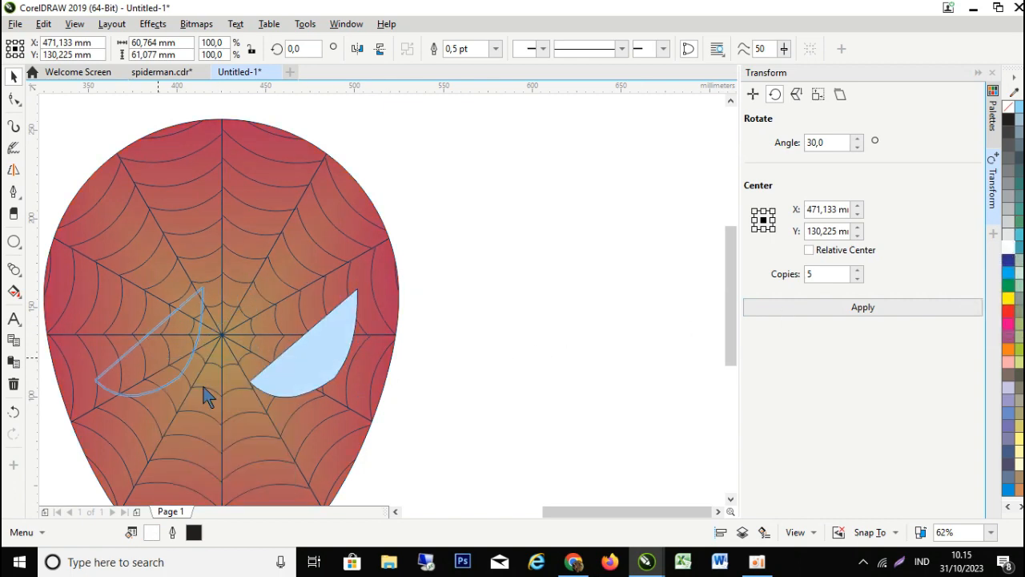
click(357, 49)
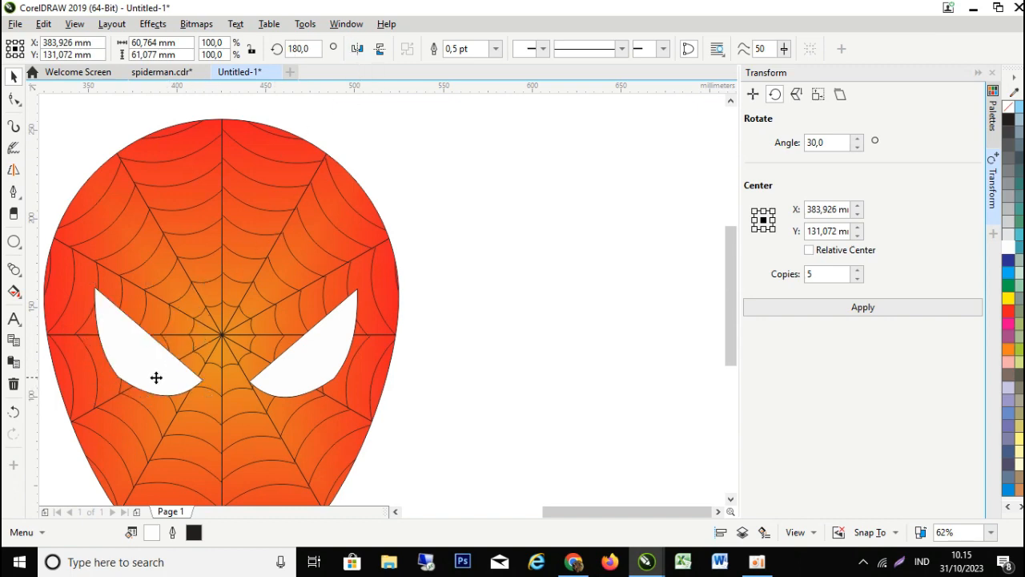
drag(156, 378, 151, 377)
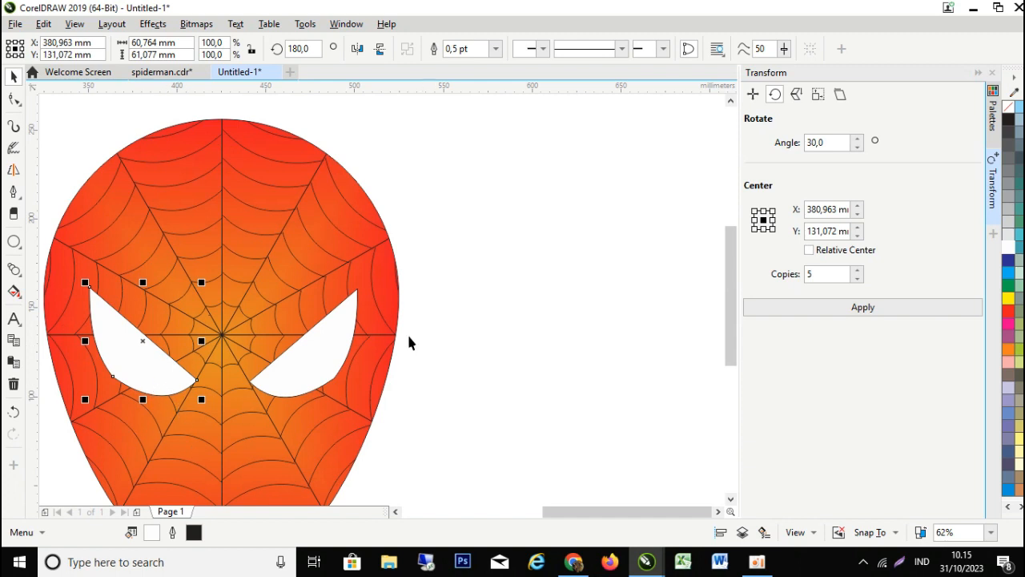
Align the left white eye with the right one so that their centres sit at the same height.
shift+click(341, 343)
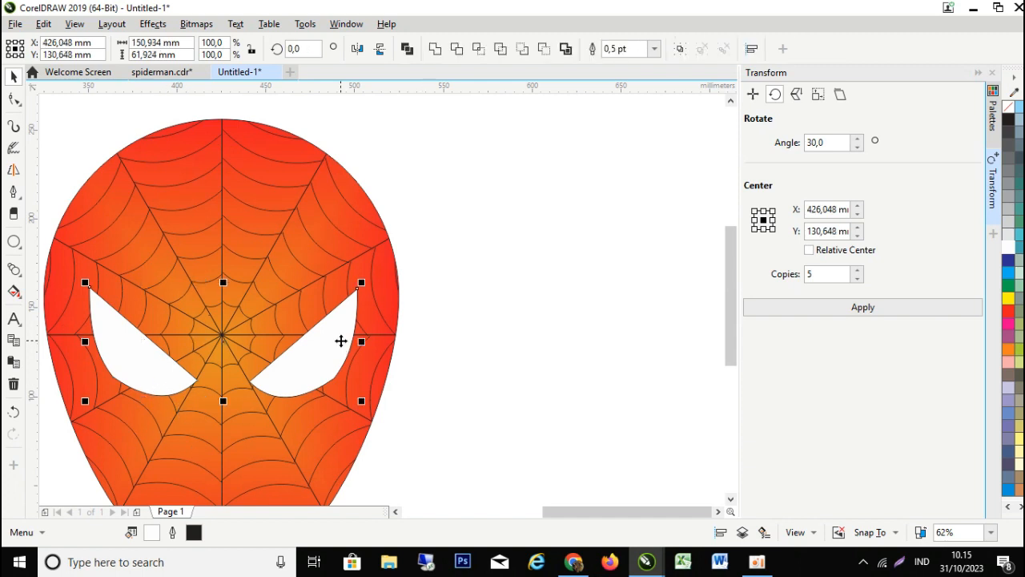
key(e)
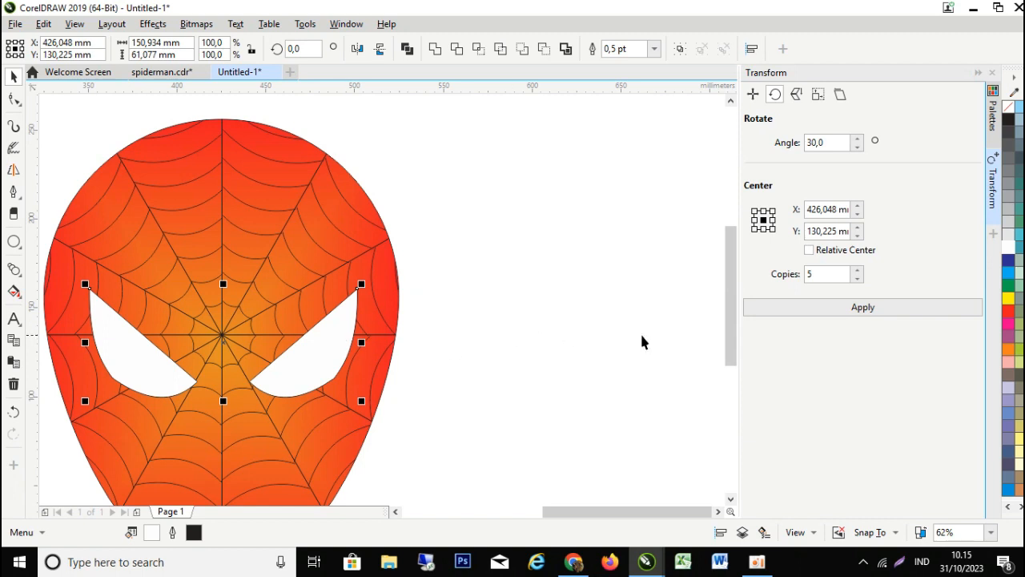
click(547, 343)
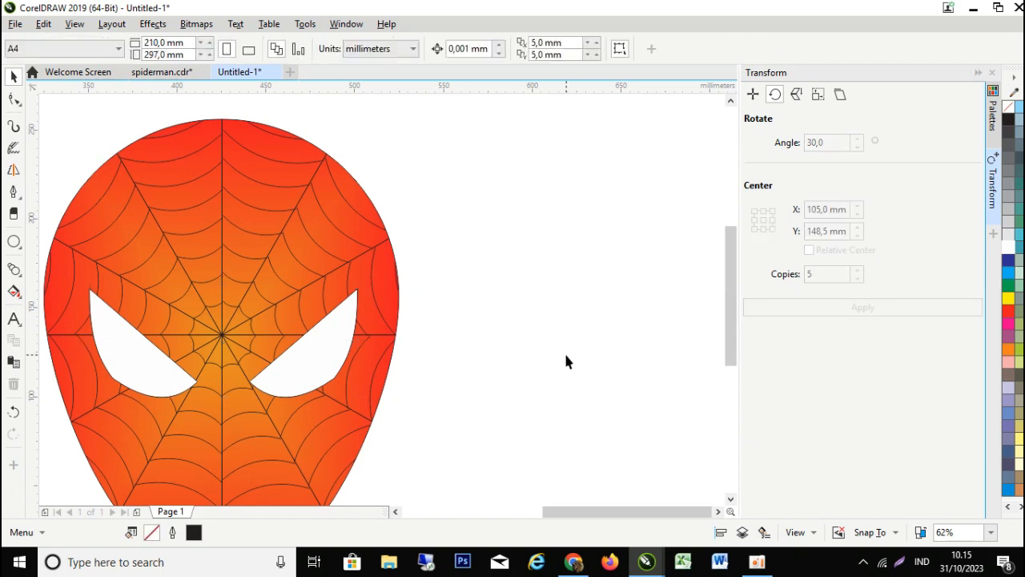
drag(730, 288, 728, 332)
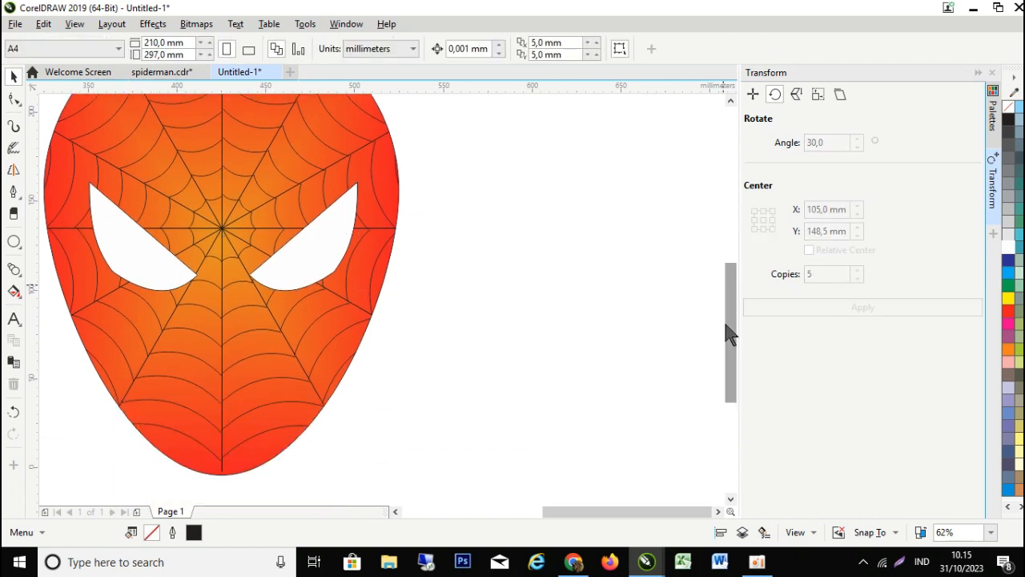
scroll(297, 339, down, 2)
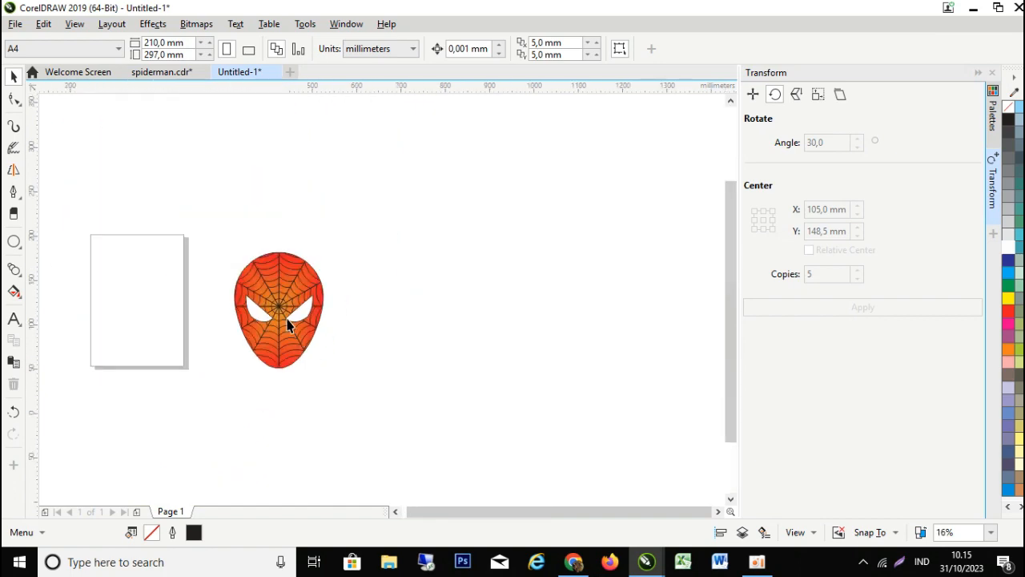
scroll(290, 328, up, 1)
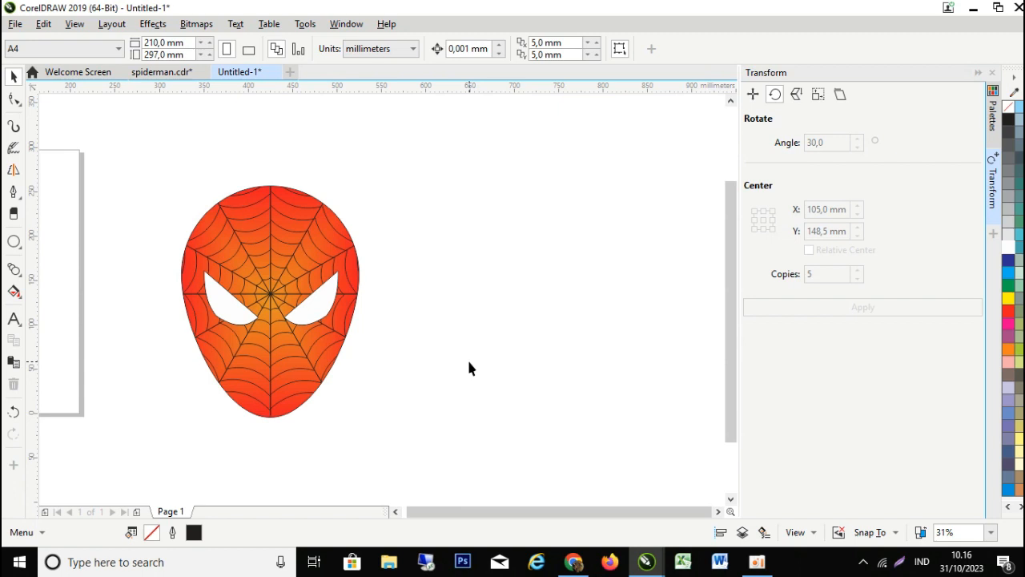
click(757, 561)
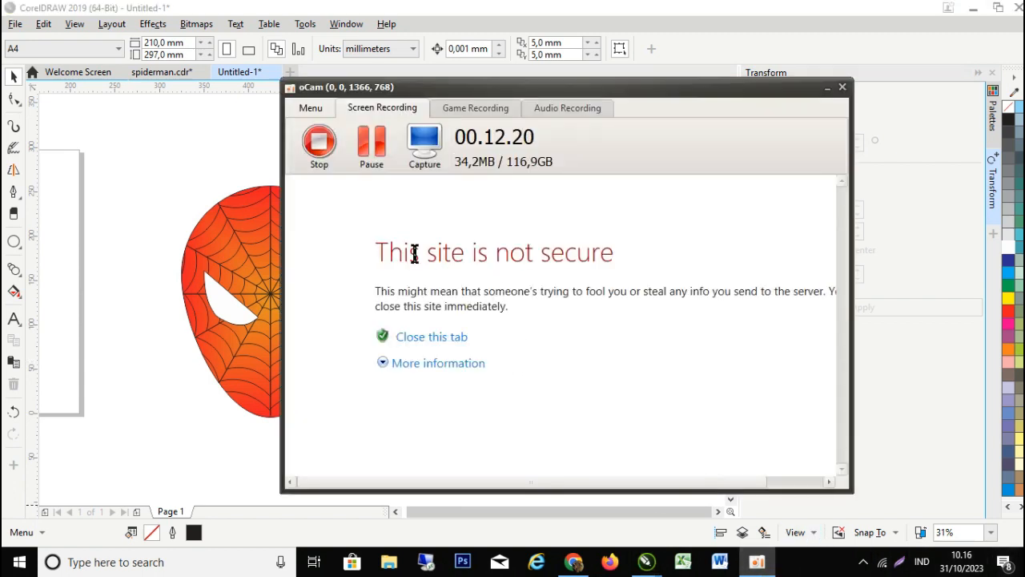